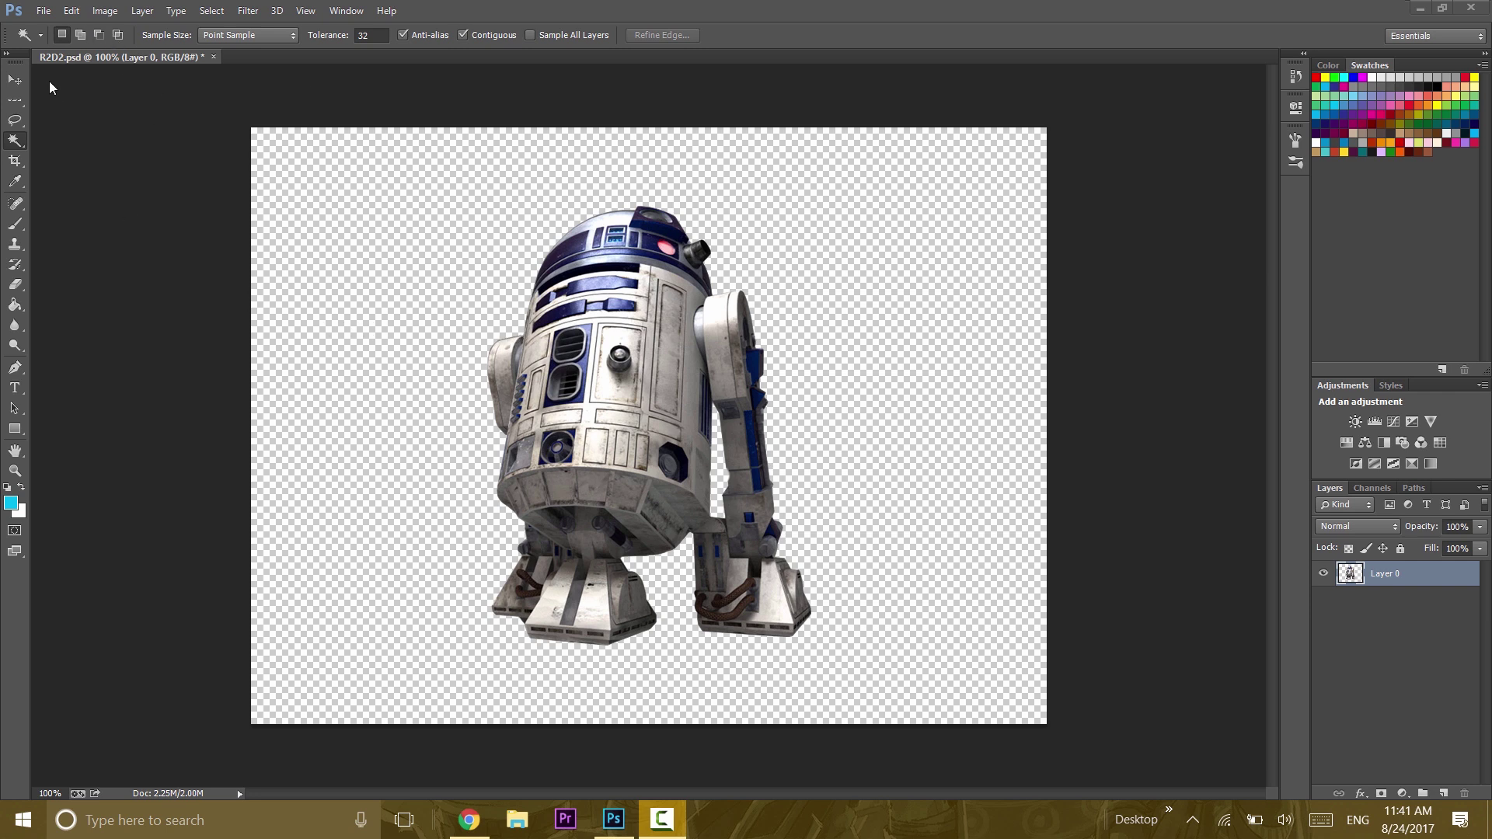
Step: With the Move tool active, zoom R2-D2 to 200% and scroll up to show its dome
left_click(15, 79)
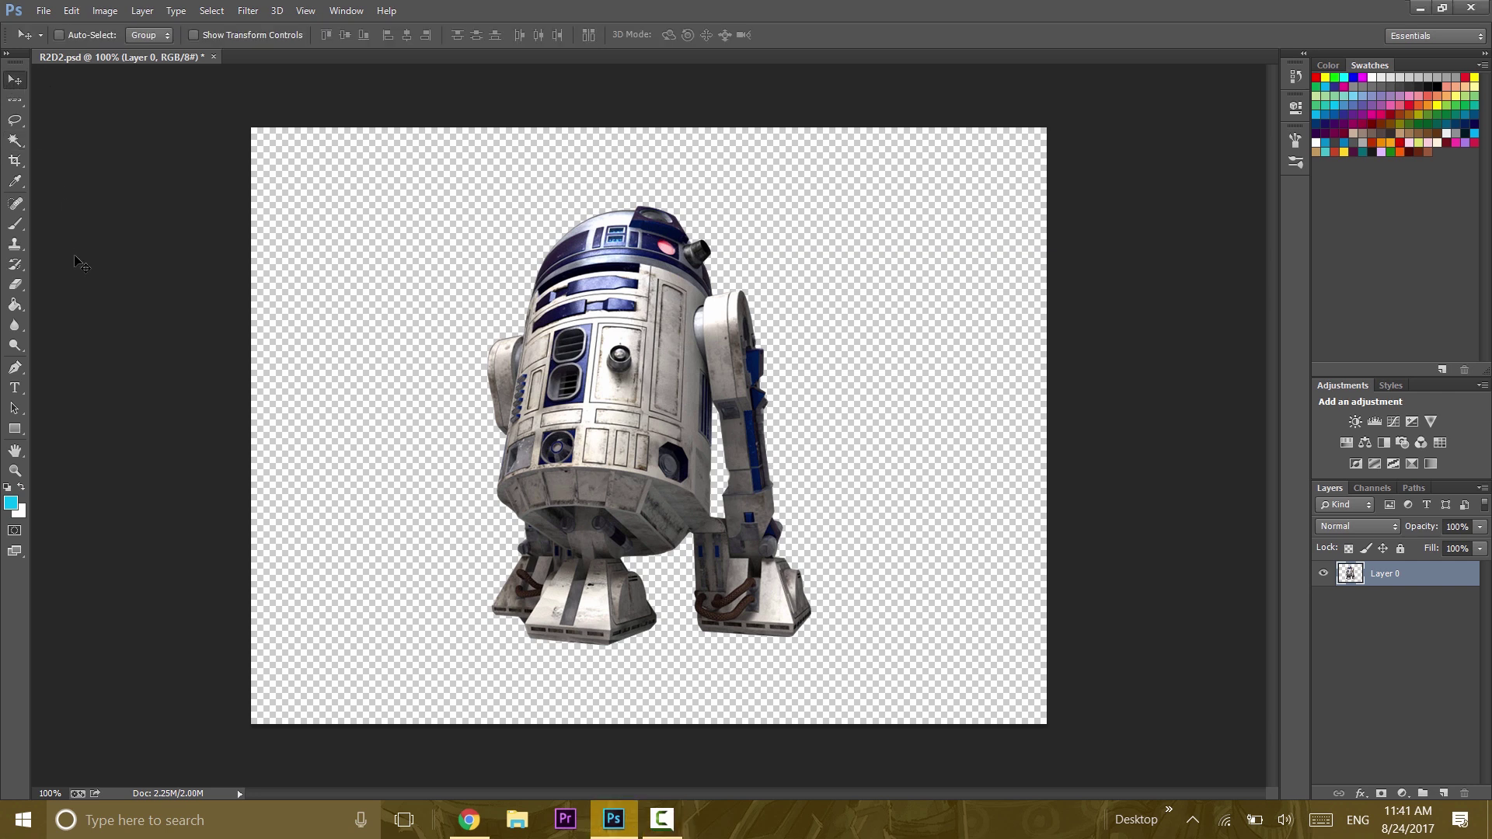
key("ctrl+plus")
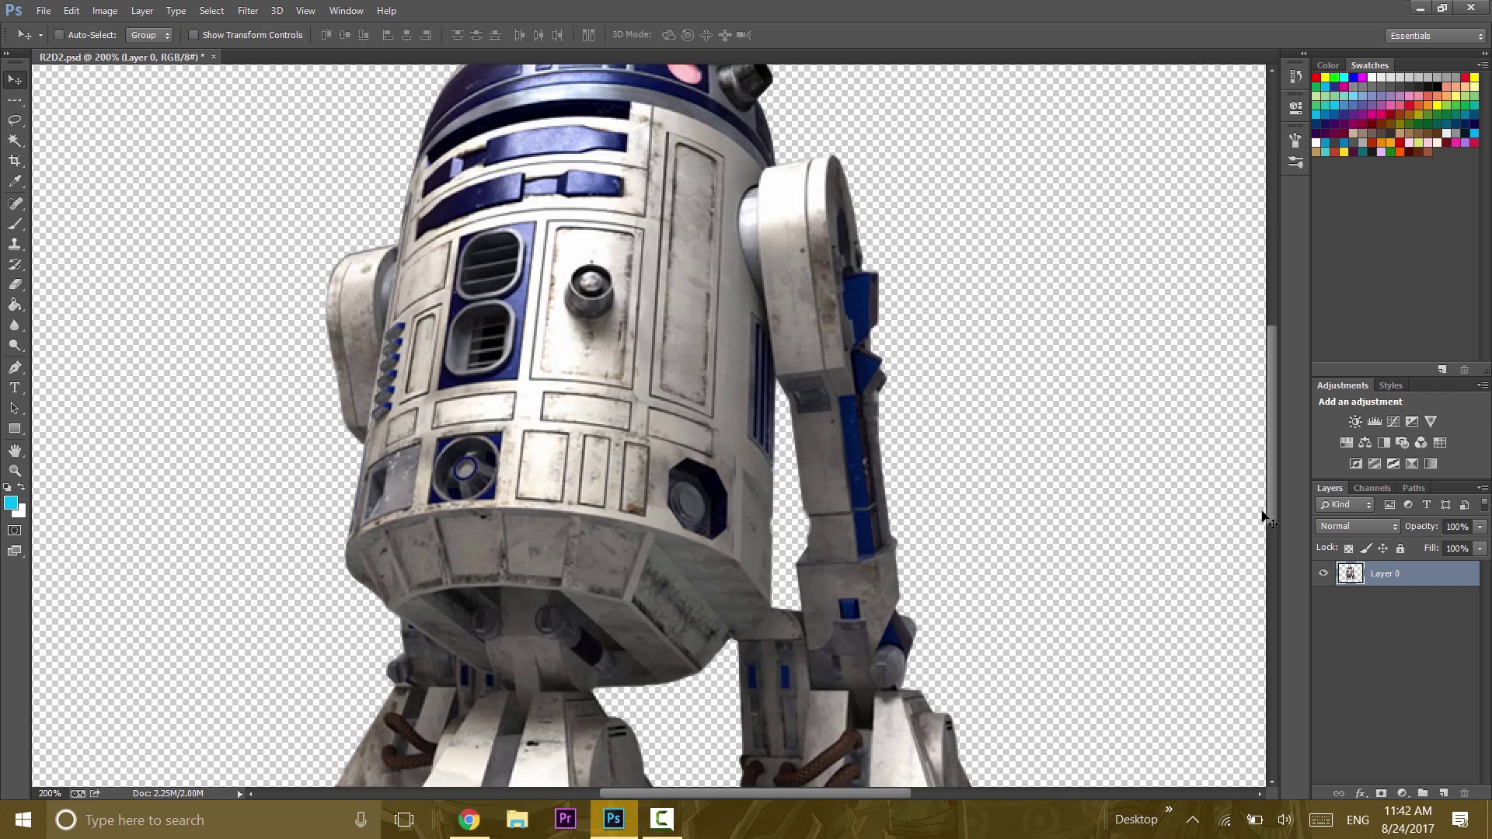
left_click_drag(1271, 514, 1275, 457)
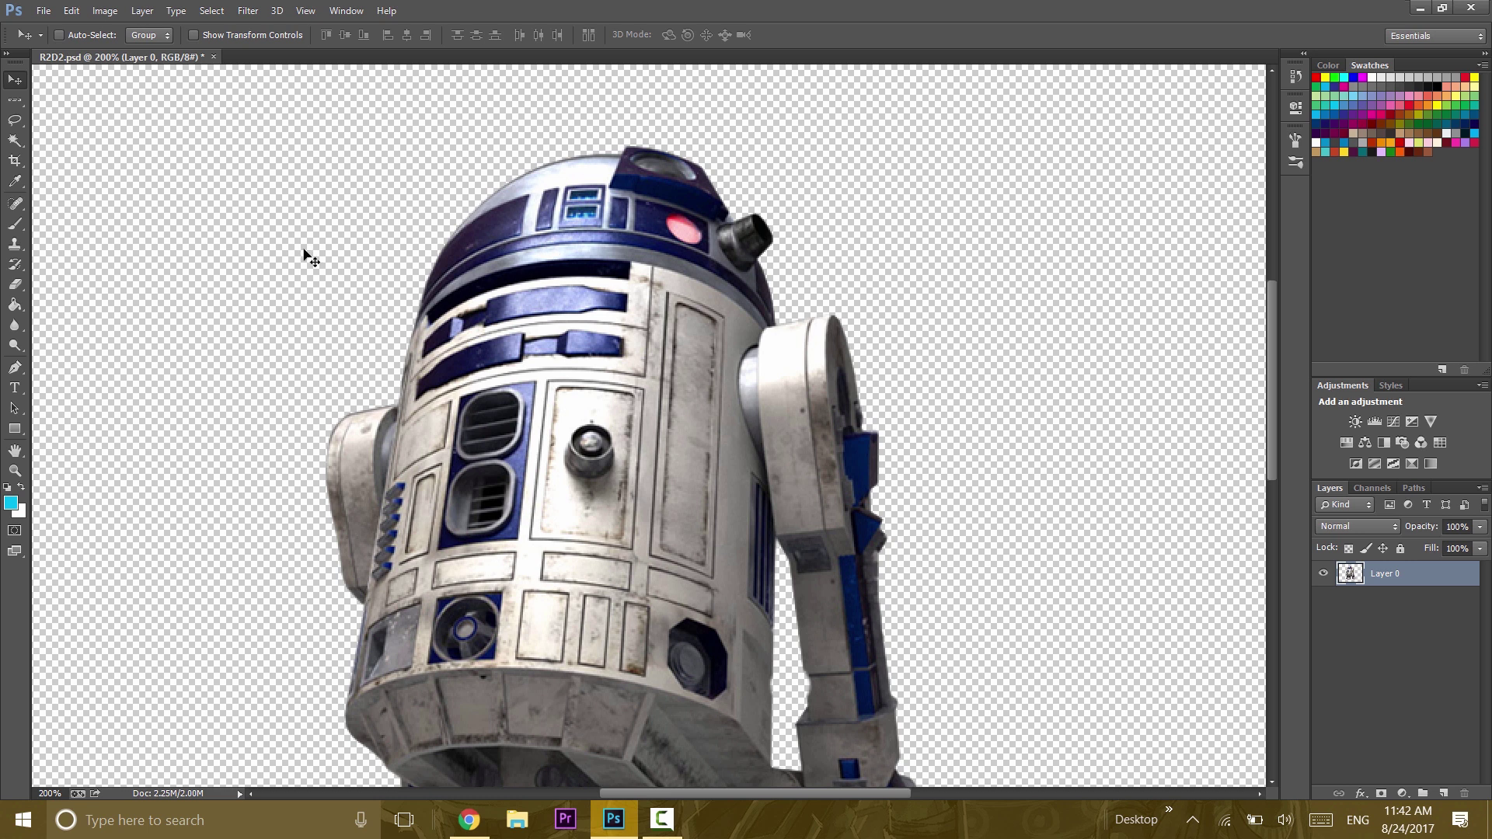
Step: Select the entire R2-D2 canvas and copy it
left_click(216, 10)
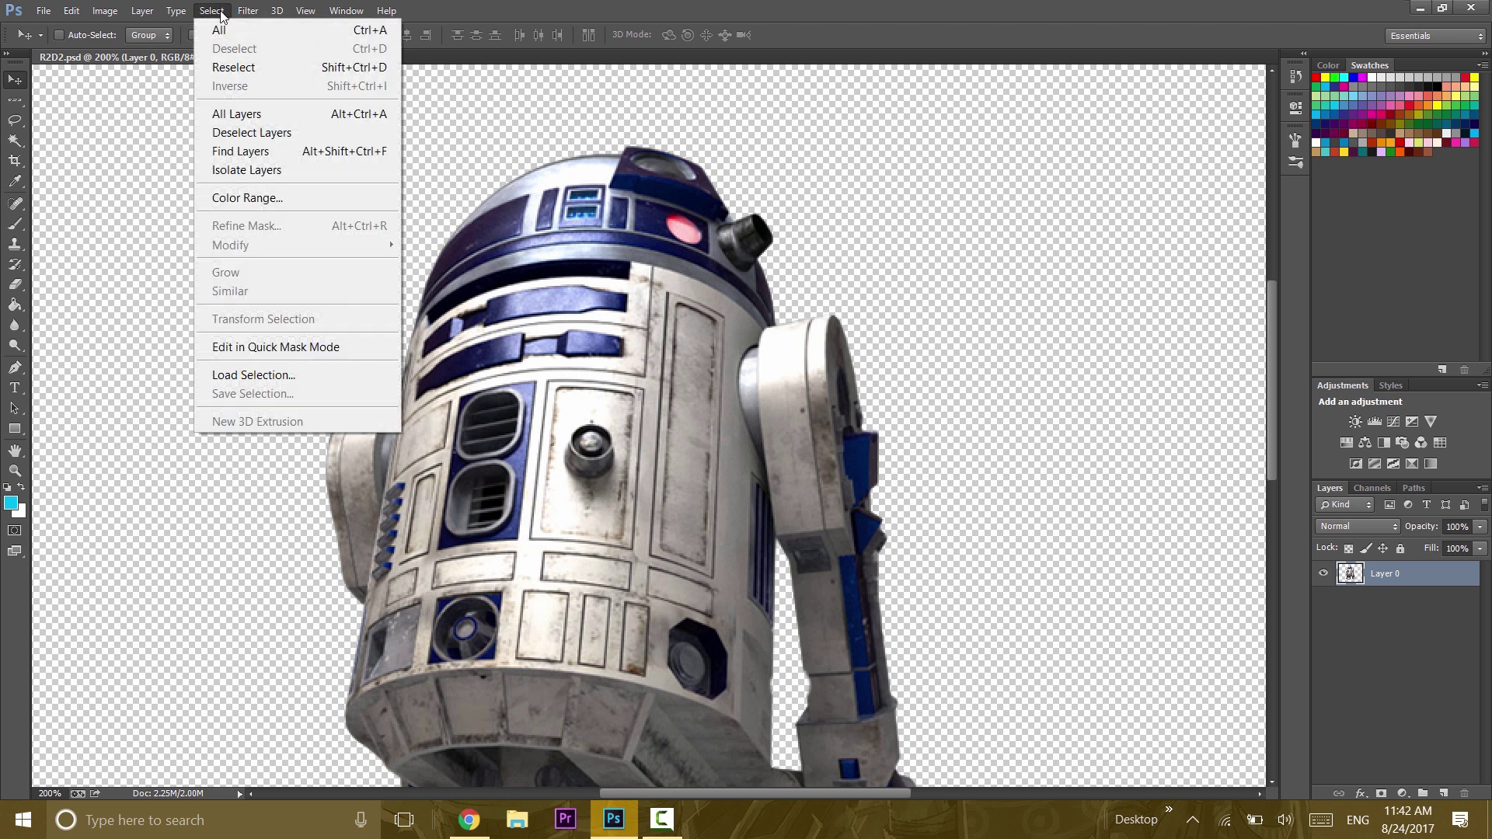
left_click(217, 30)
left_click(71, 10)
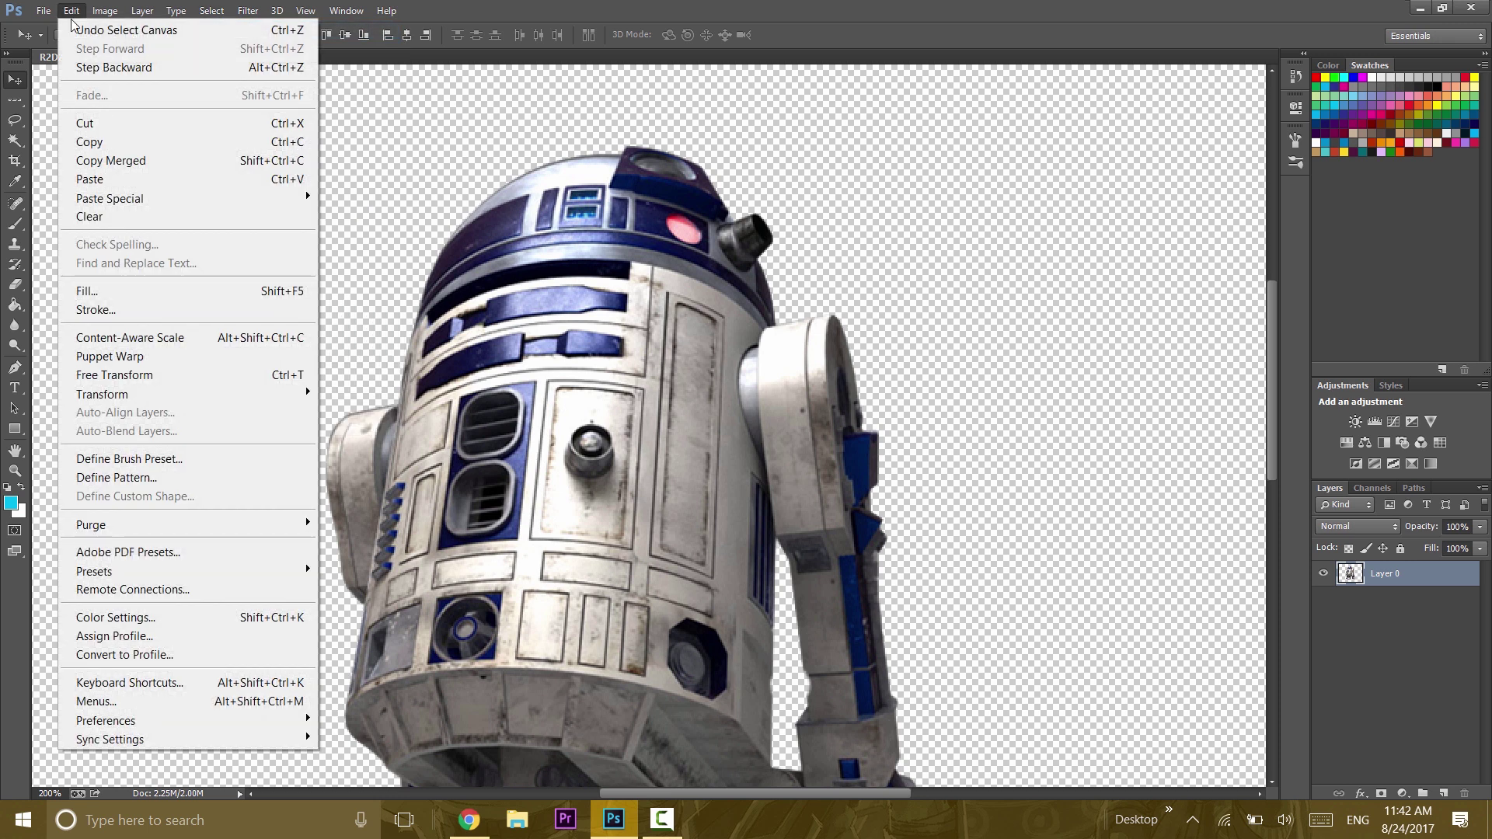
left_click(184, 143)
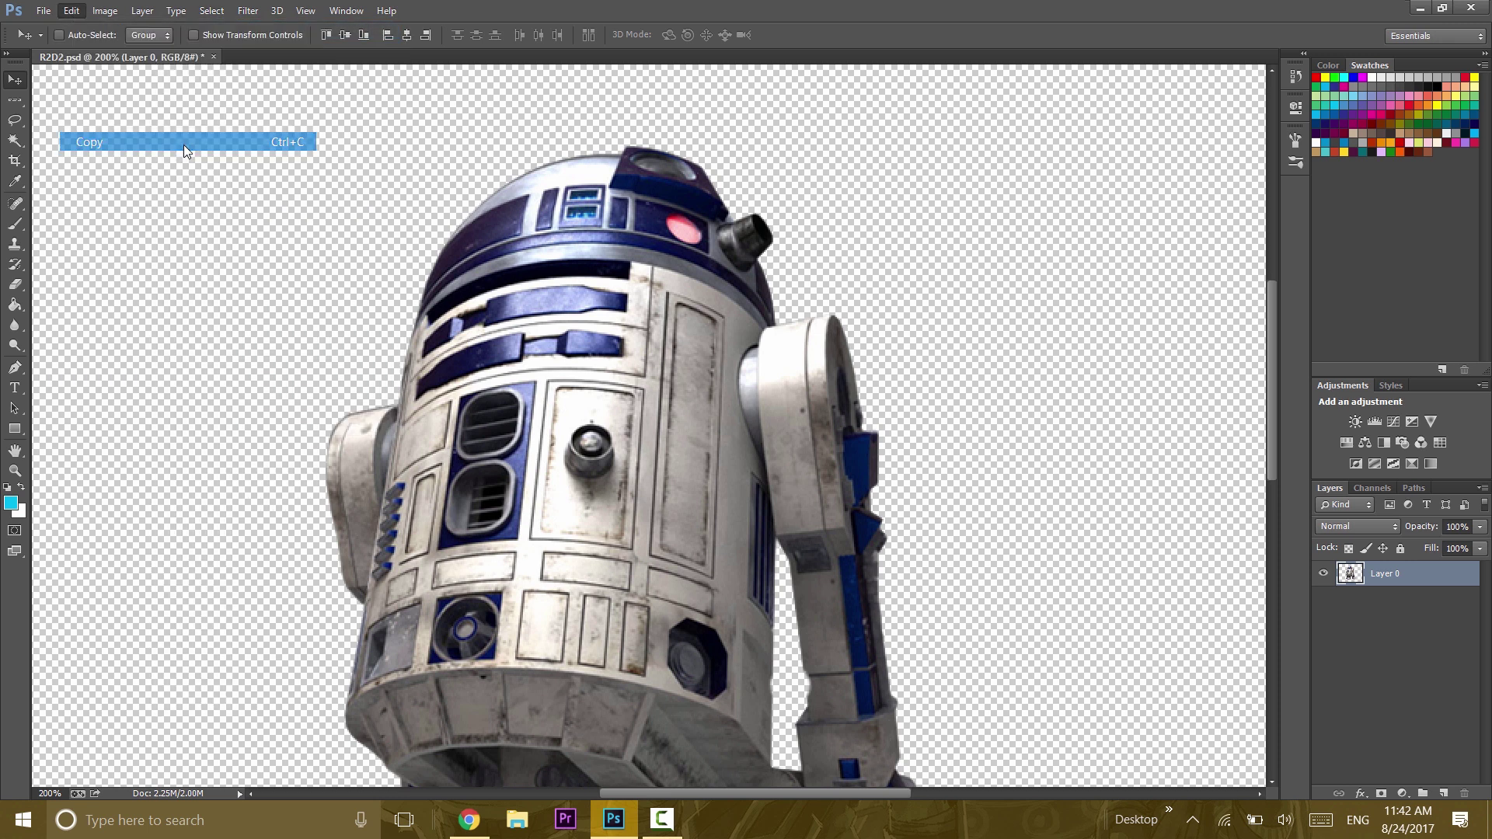
Step: Create a new U.S. Paper Letter document (8.5×11 in, 300 ppi)
left_click(44, 10)
left_click(55, 30)
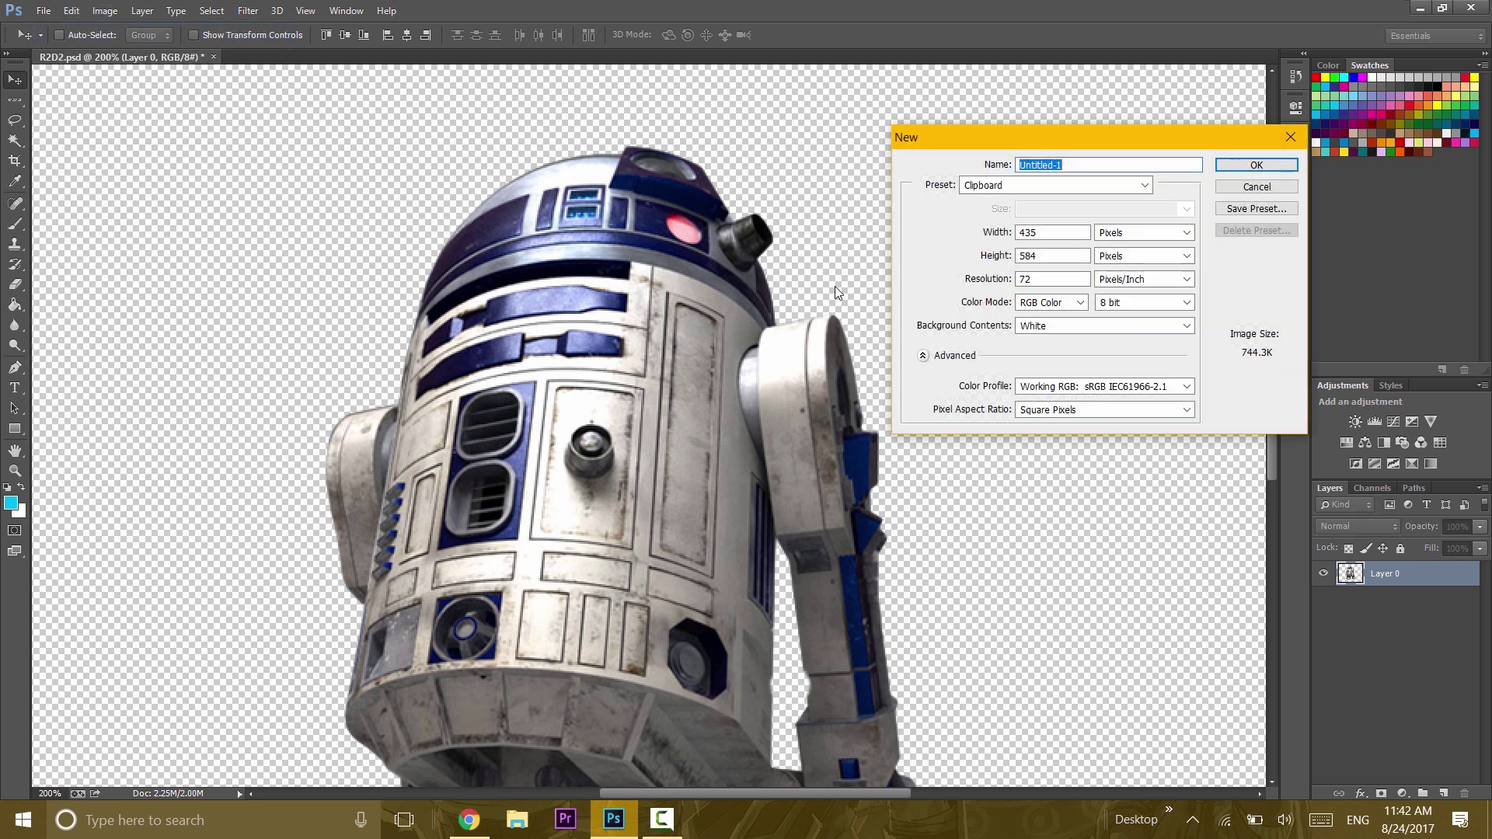
left_click(1145, 187)
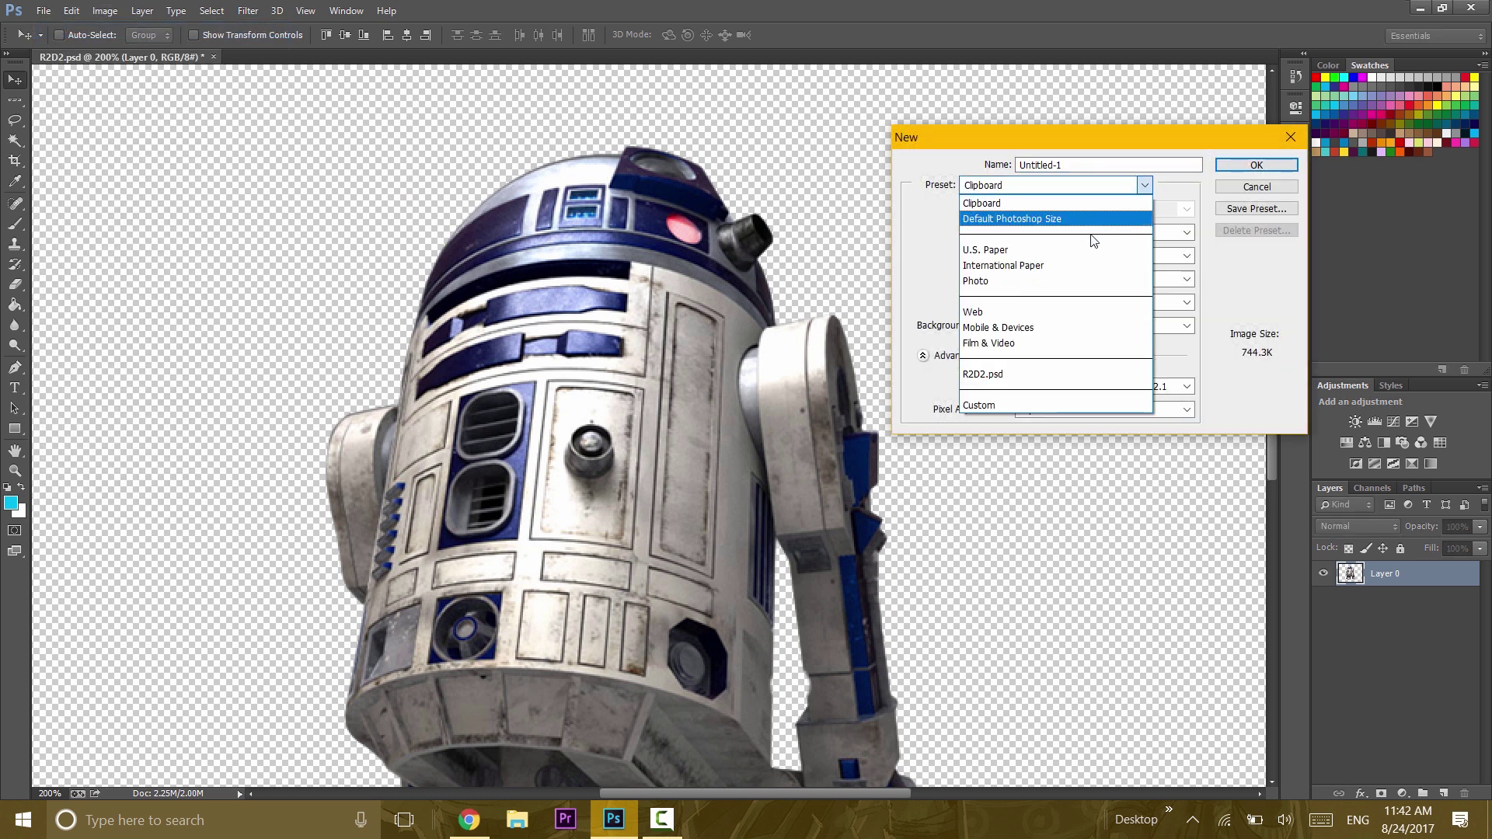
left_click(1065, 250)
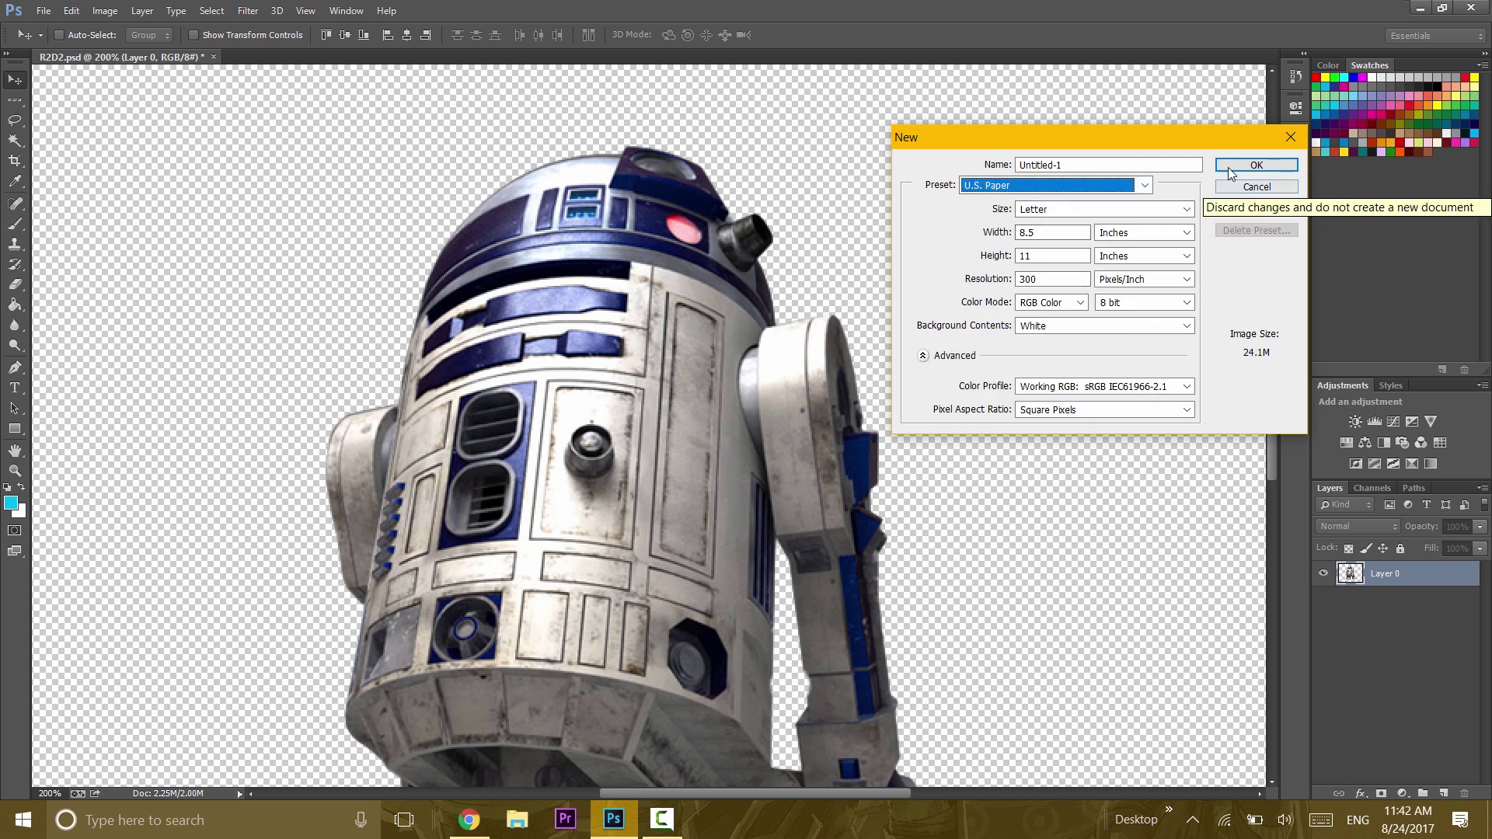
left_click(1257, 165)
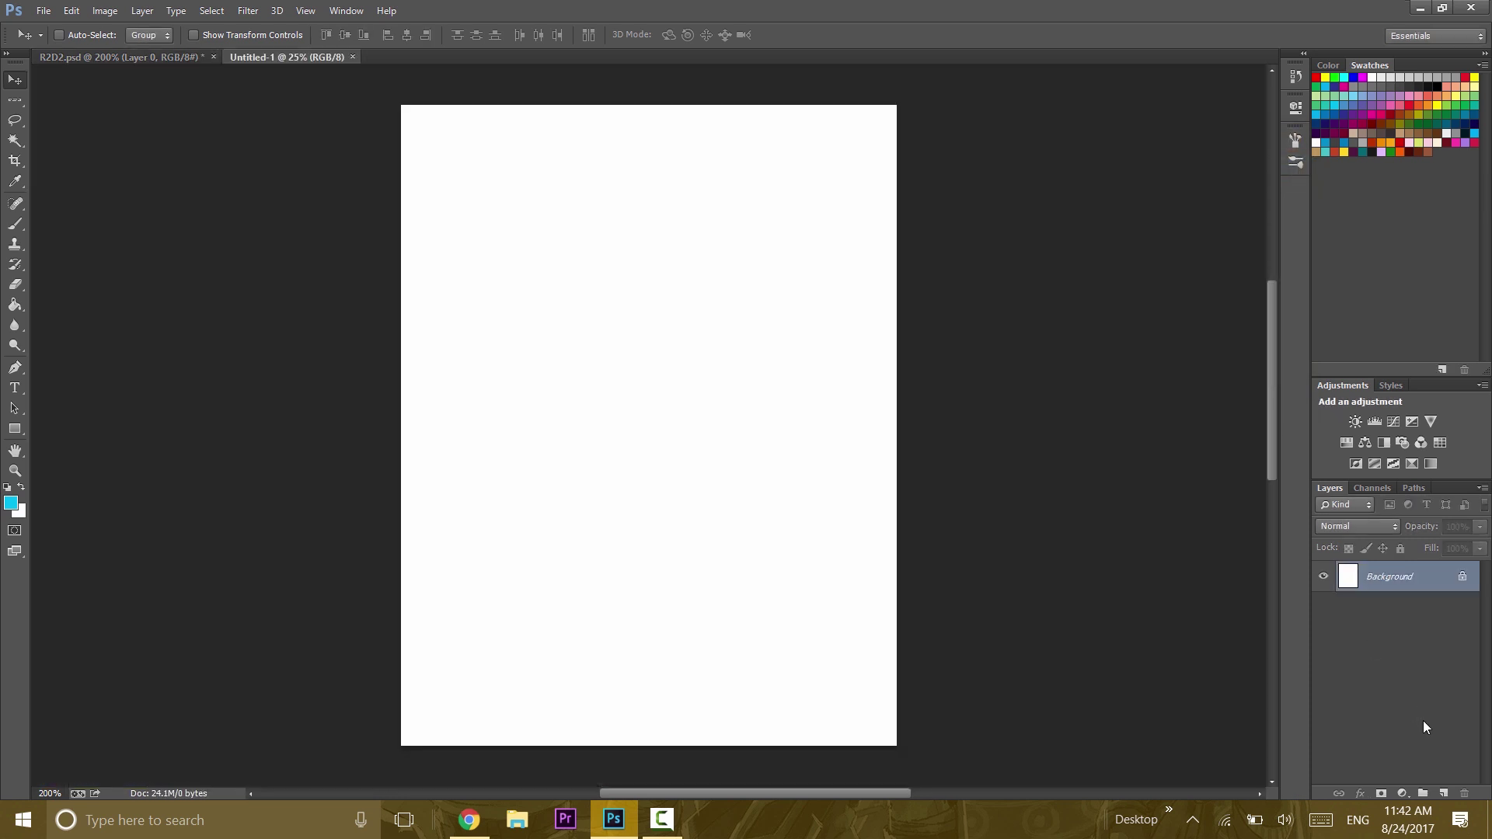
Step: Convert the Background to Layer 0 and paste R2-D2 into the Letter document
double_click(1419, 589)
left_click(876, 265)
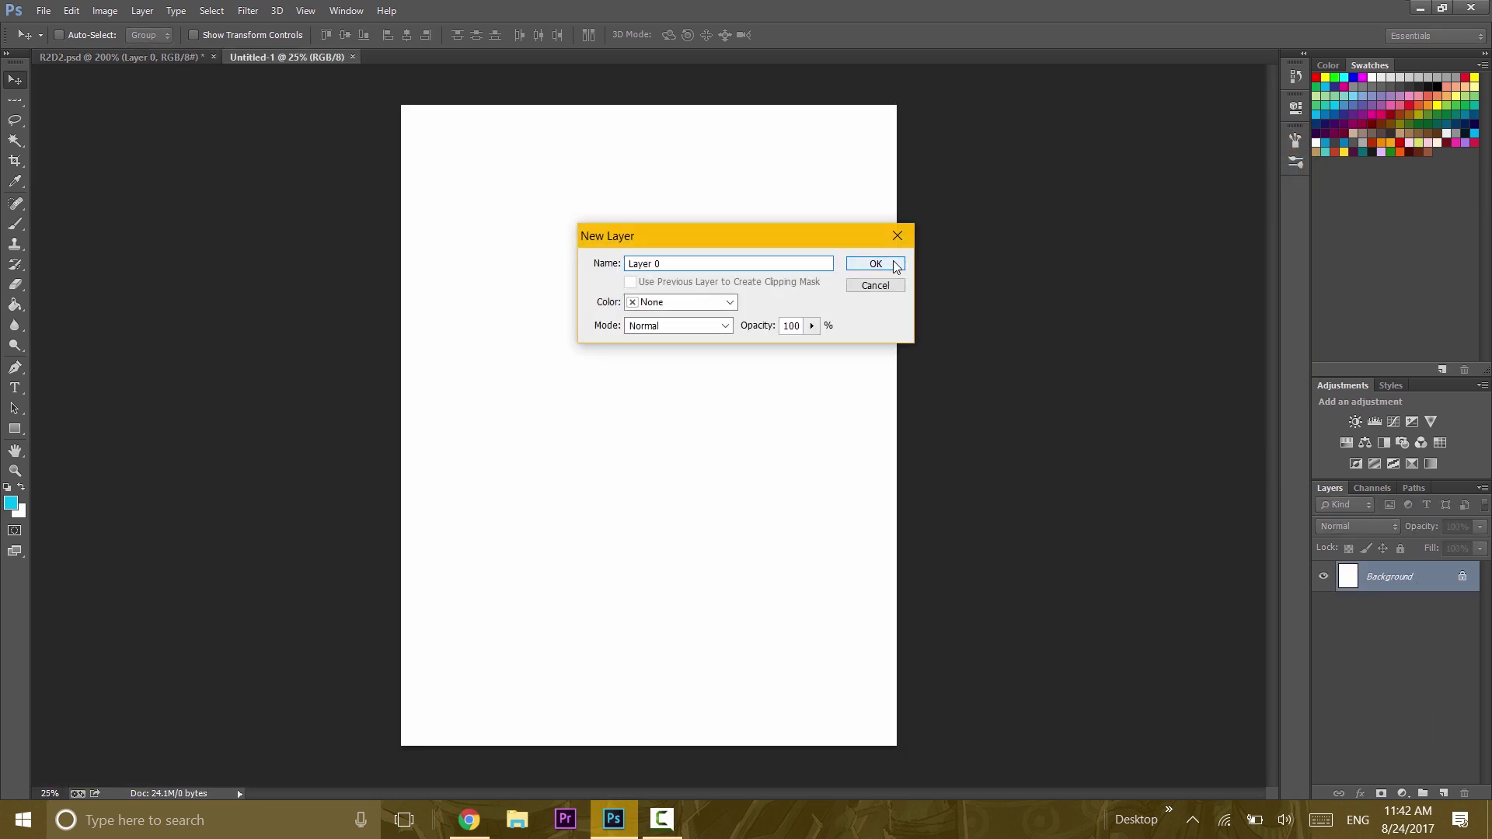
left_click(71, 11)
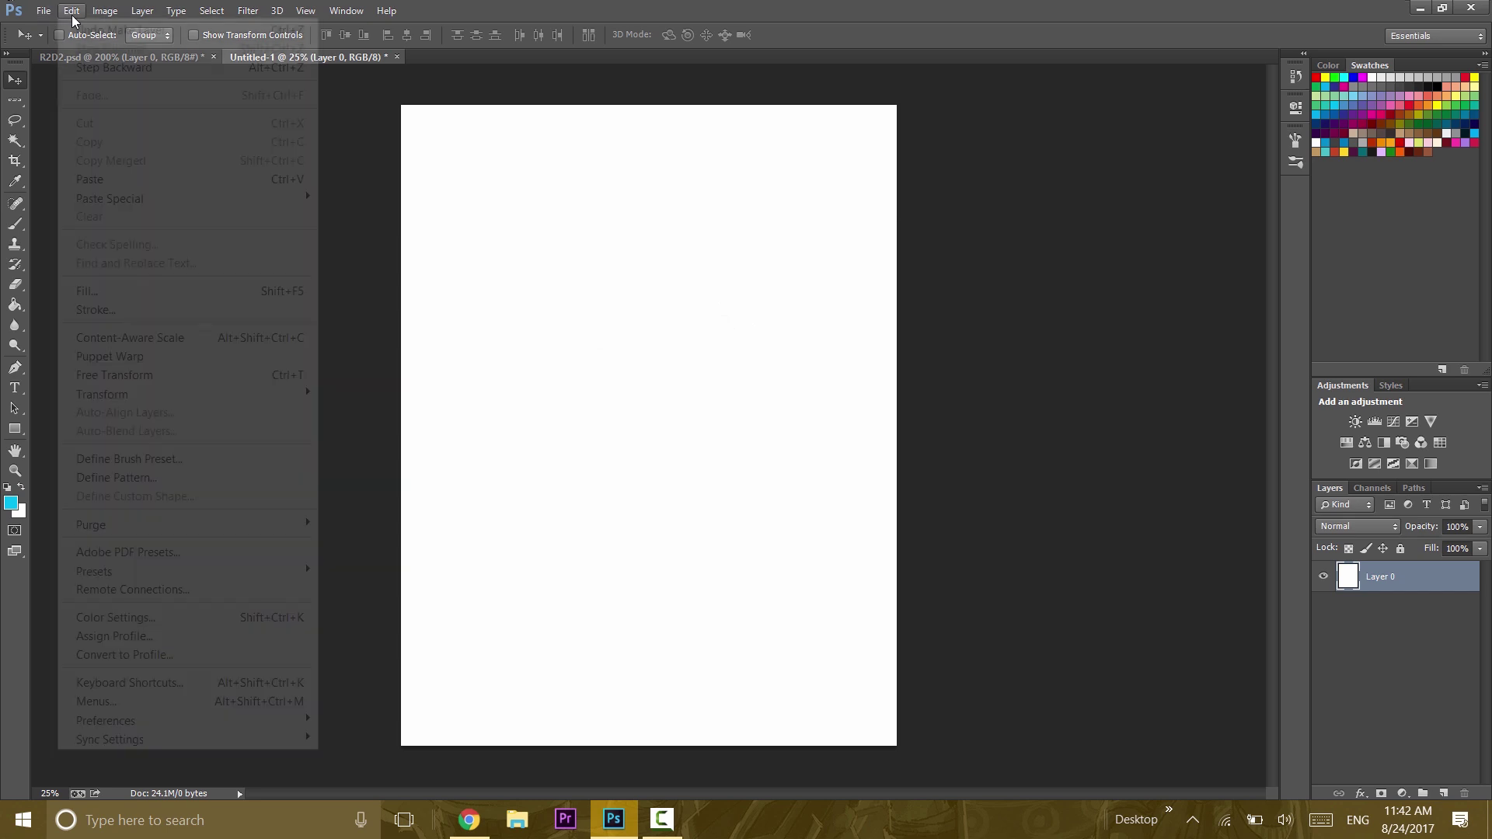
left_click(164, 185)
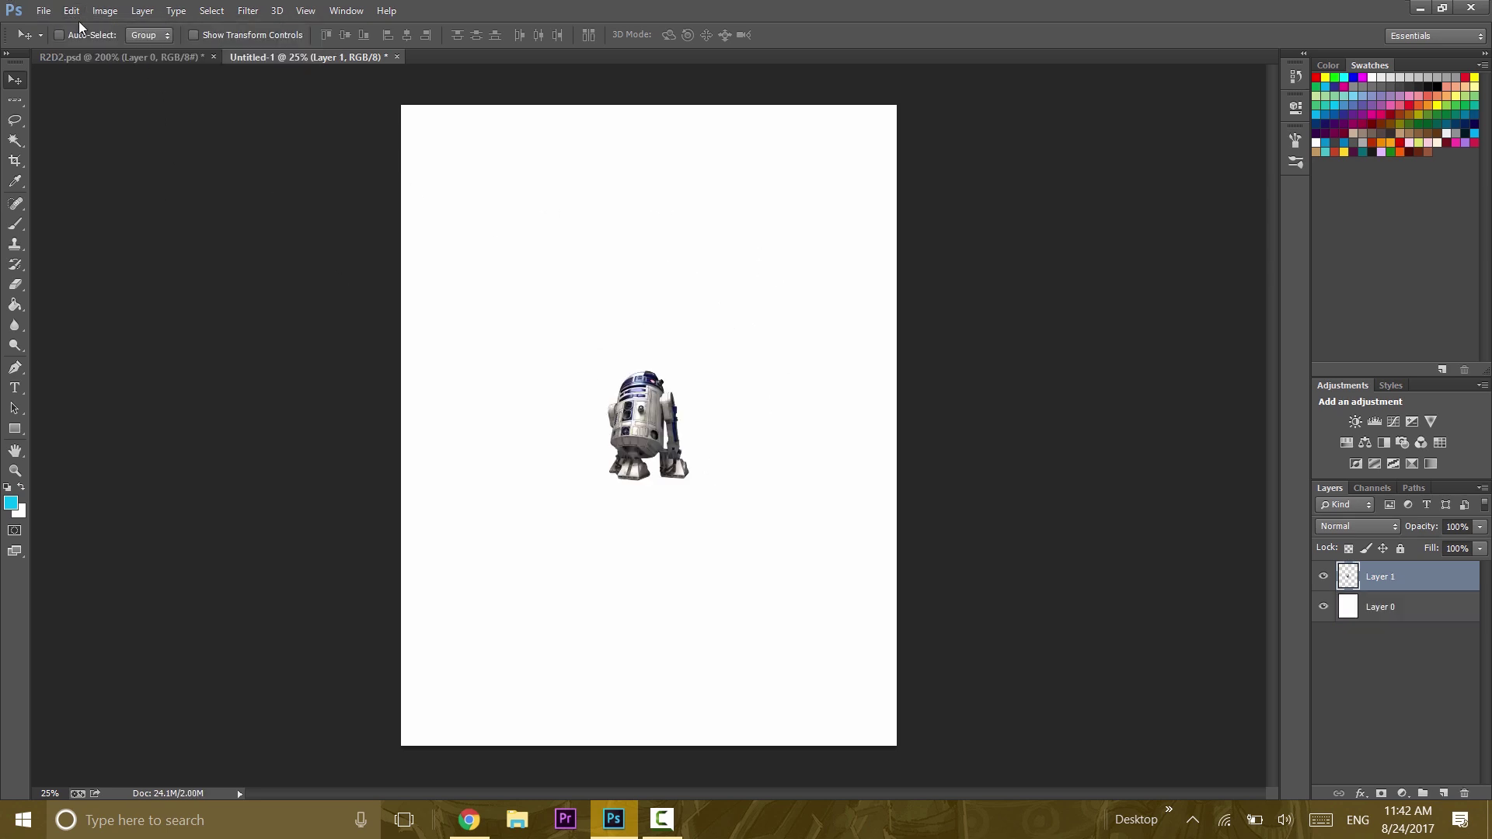
Step: Free Transform R2-D2 to about 536% so it fills most of the page
left_click(72, 11)
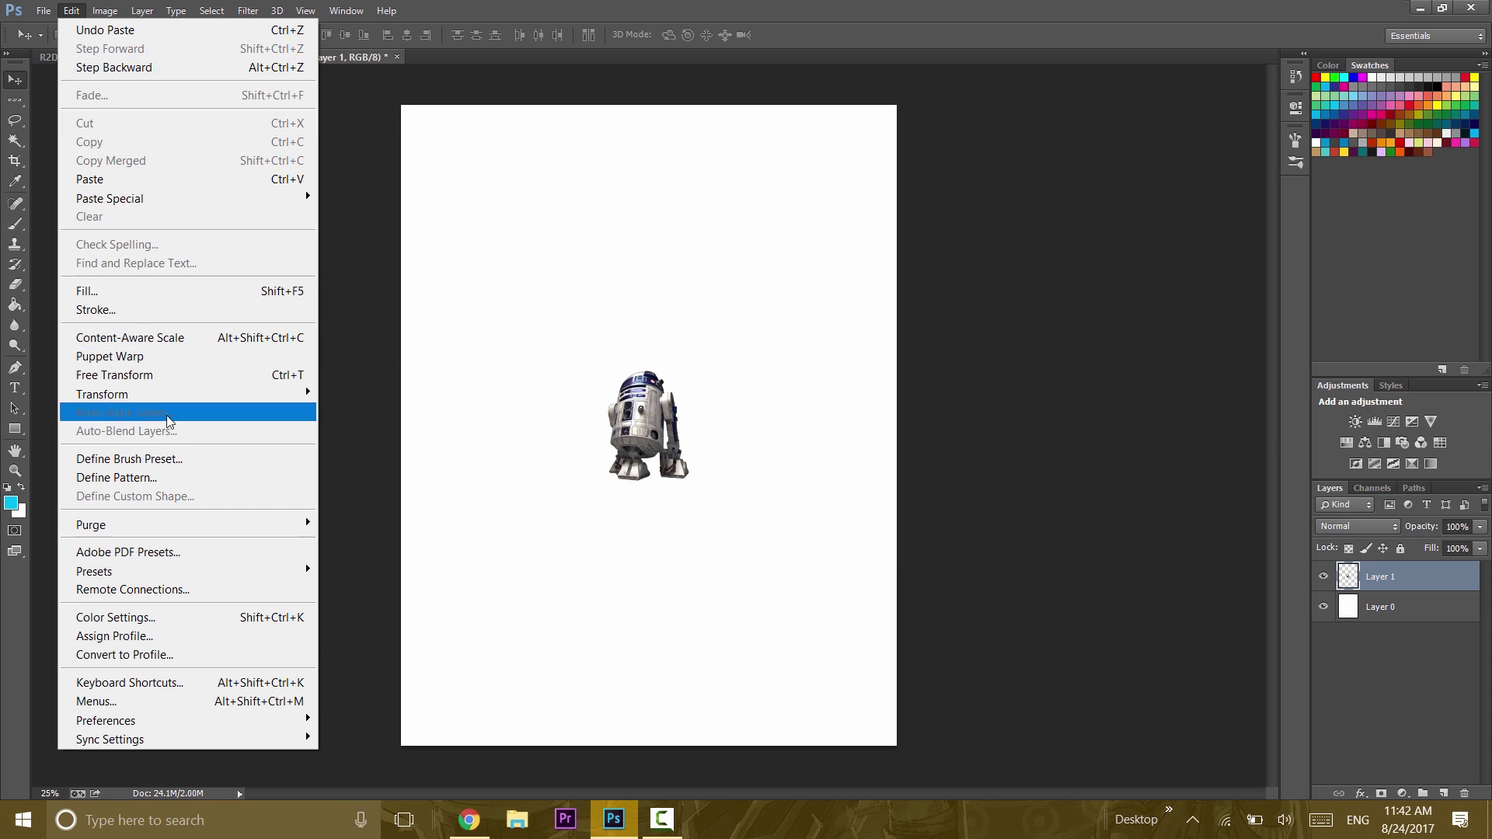
left_click(170, 375)
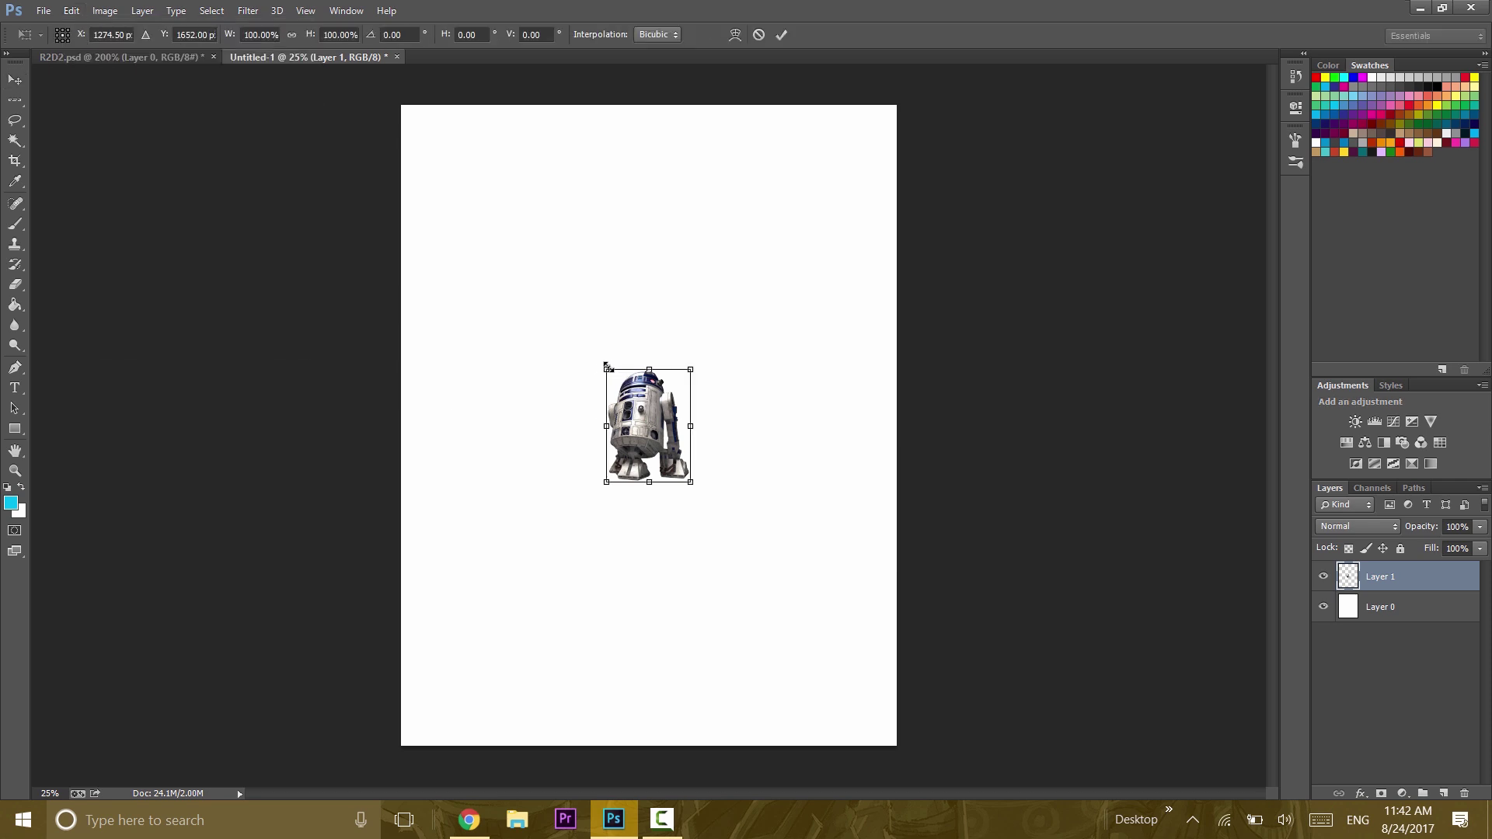
left_click_drag(607, 366, 270, 8)
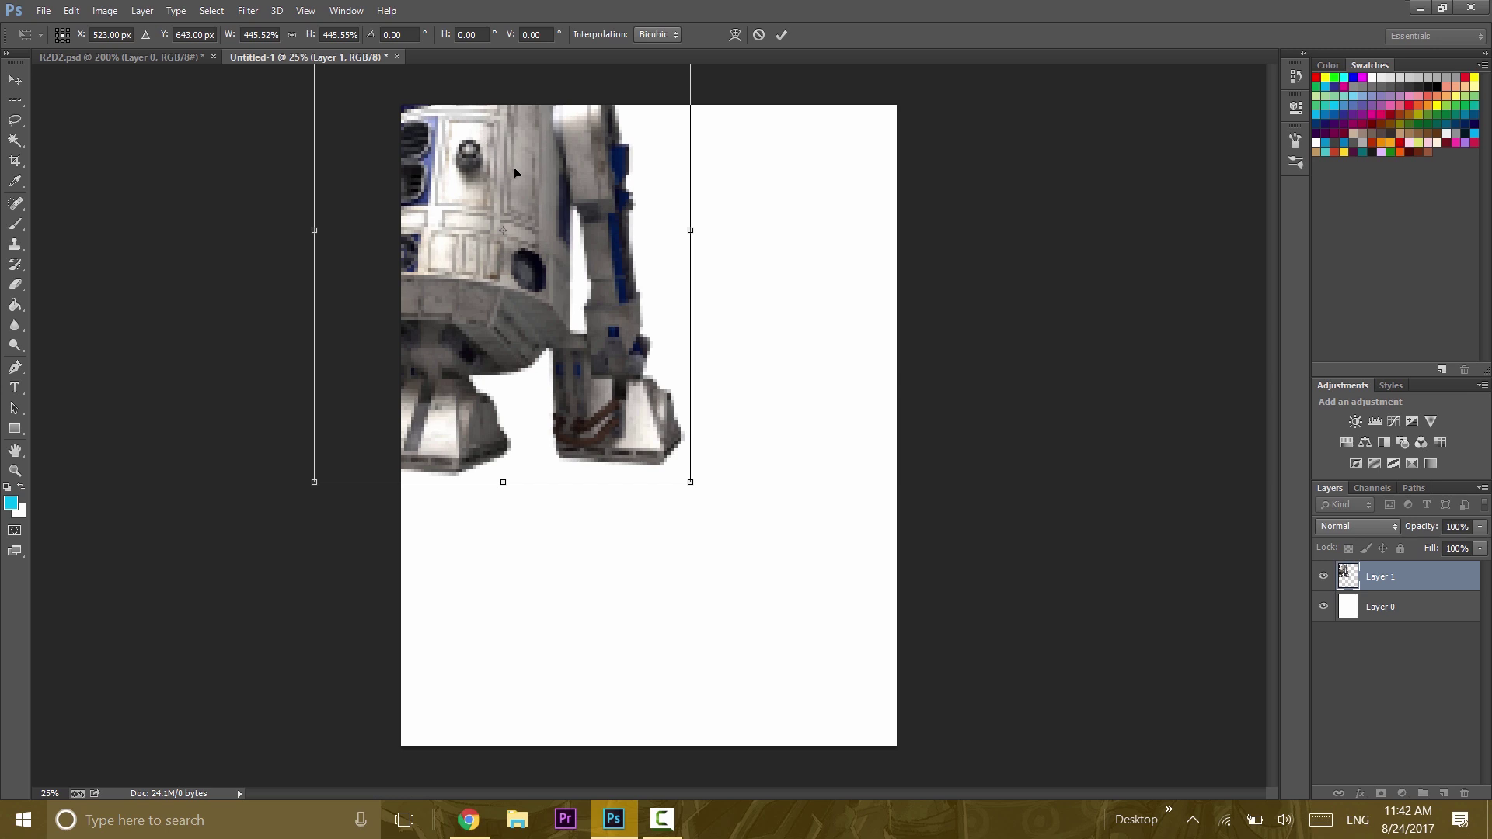
left_click_drag(518, 173, 695, 439)
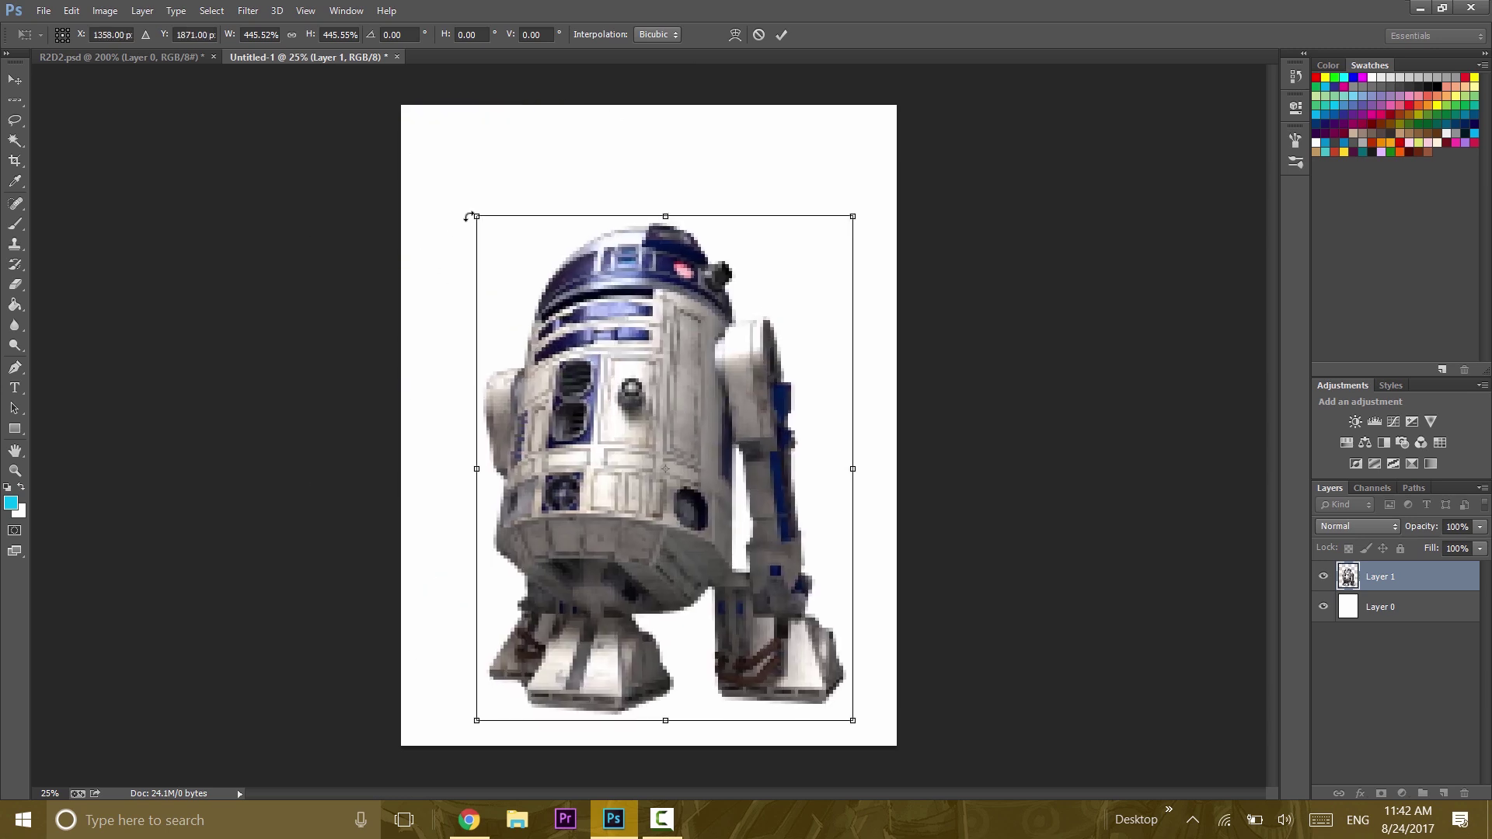
left_click_drag(474, 216, 401, 112)
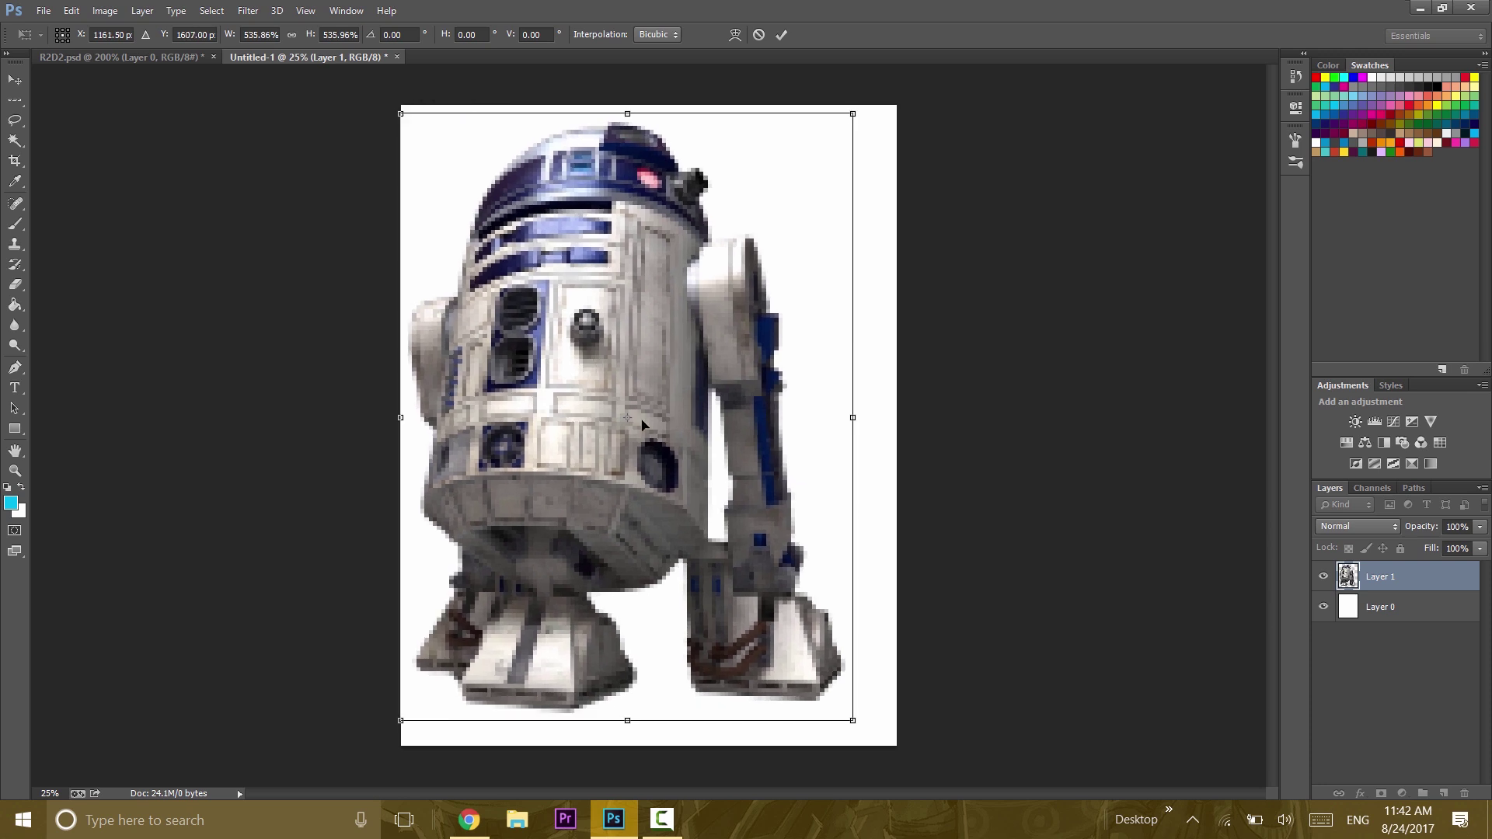
key("Return")
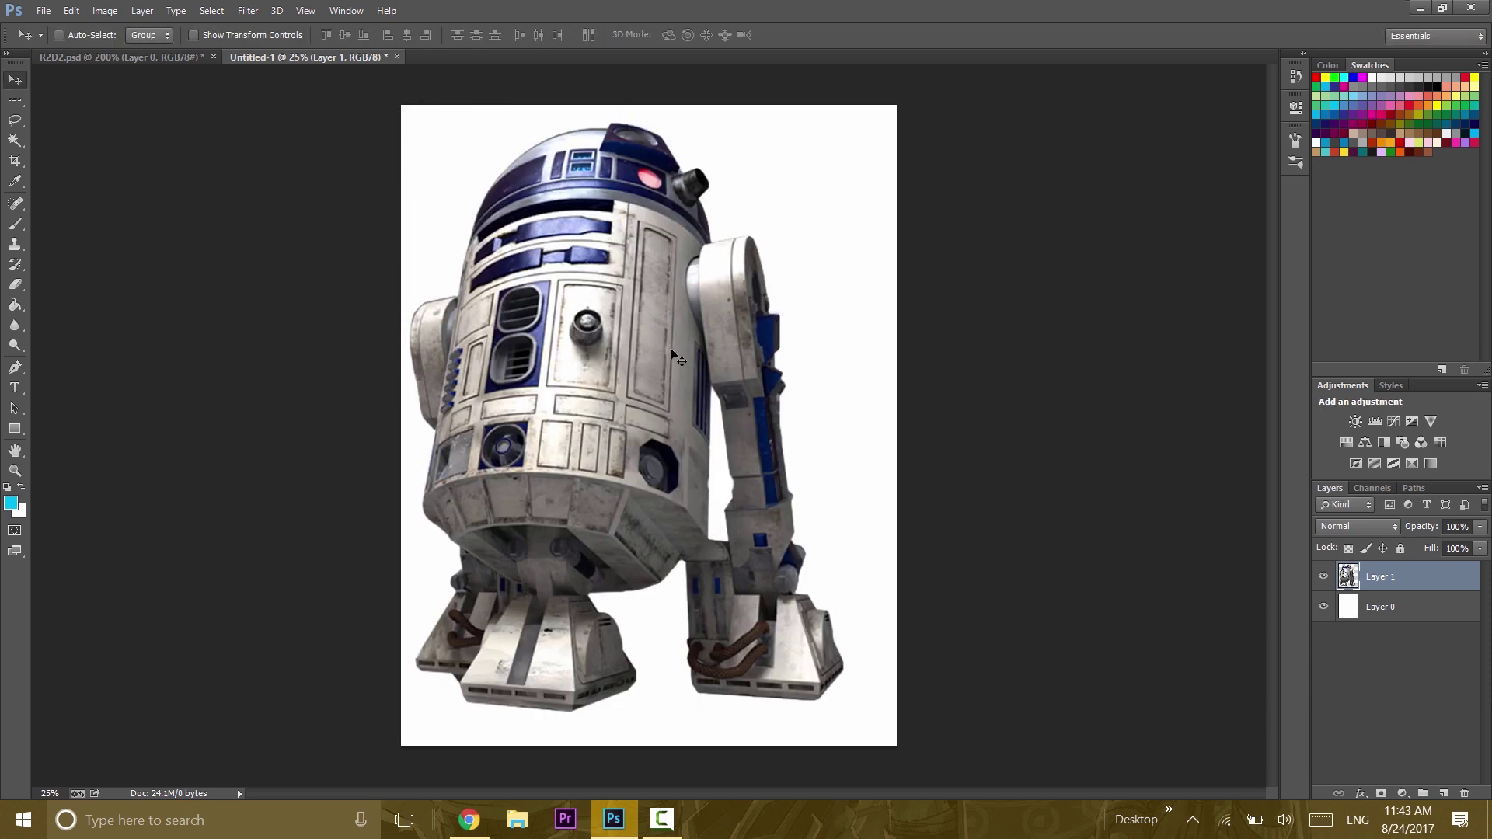
Step: Centre R2-D2 vertically and horizontally on the page, then deselect
left_click(212, 10)
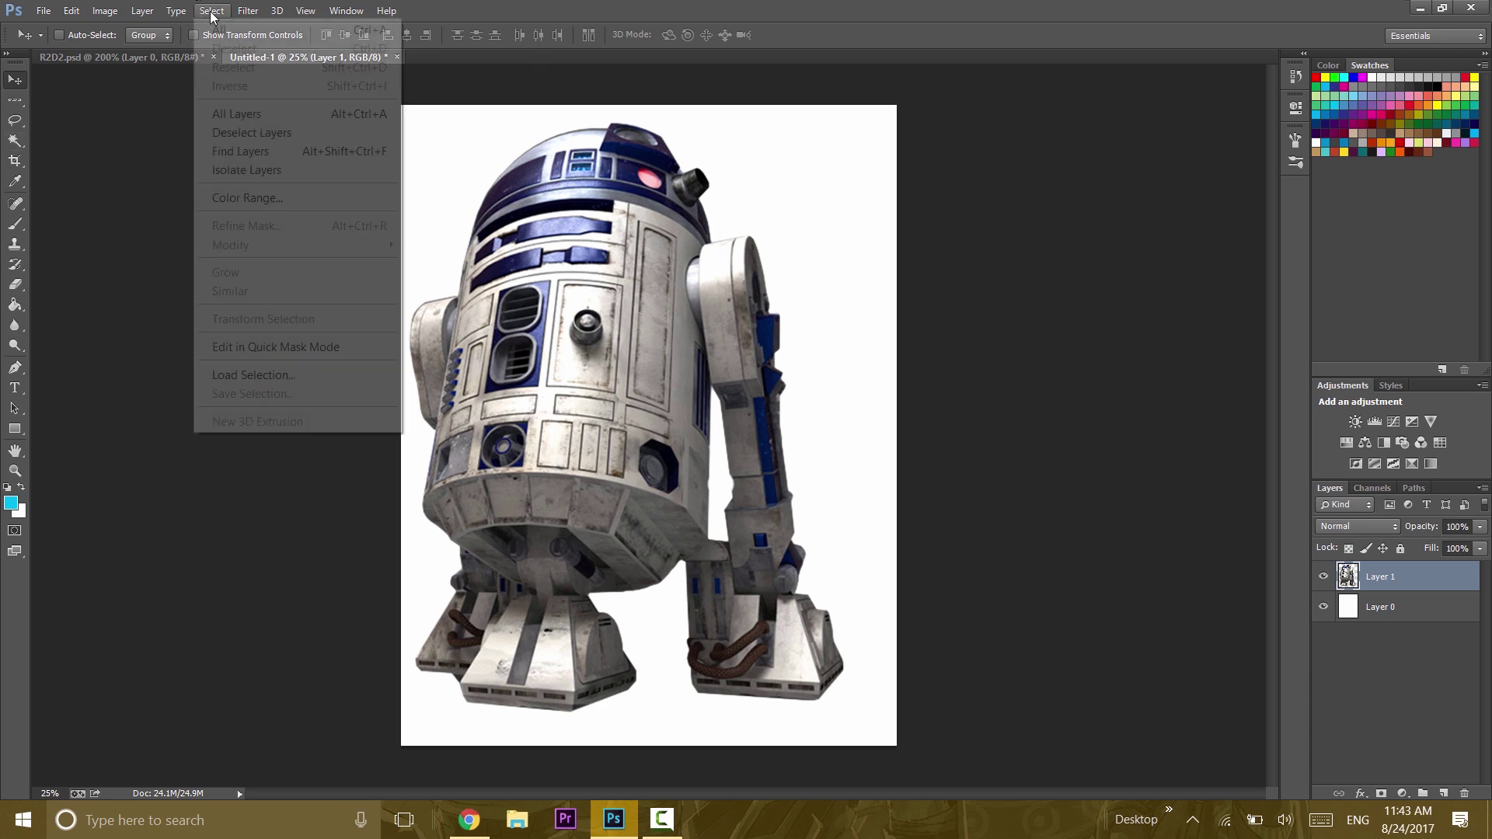
left_click(224, 29)
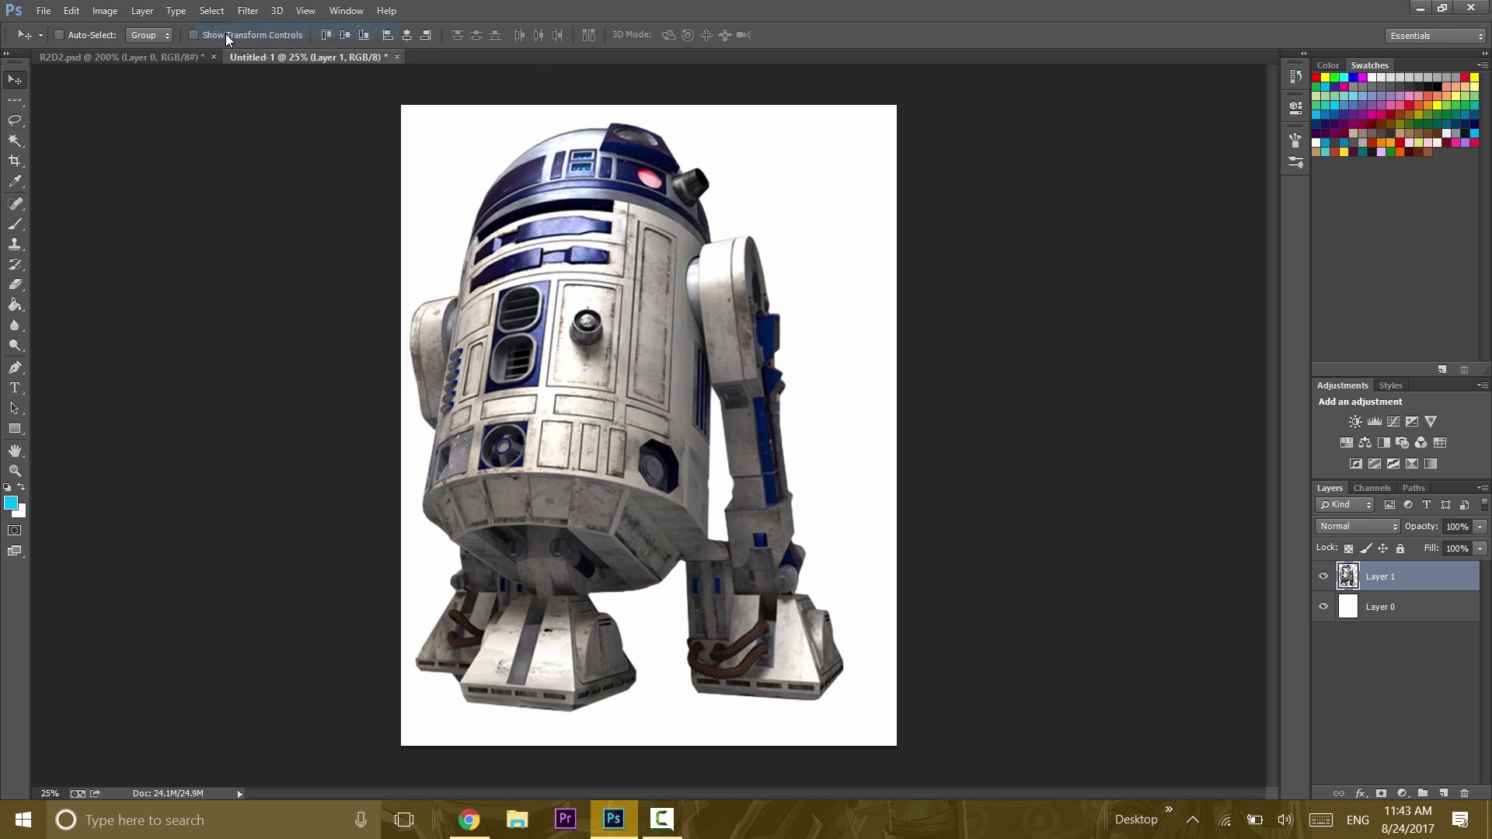
left_click(347, 40)
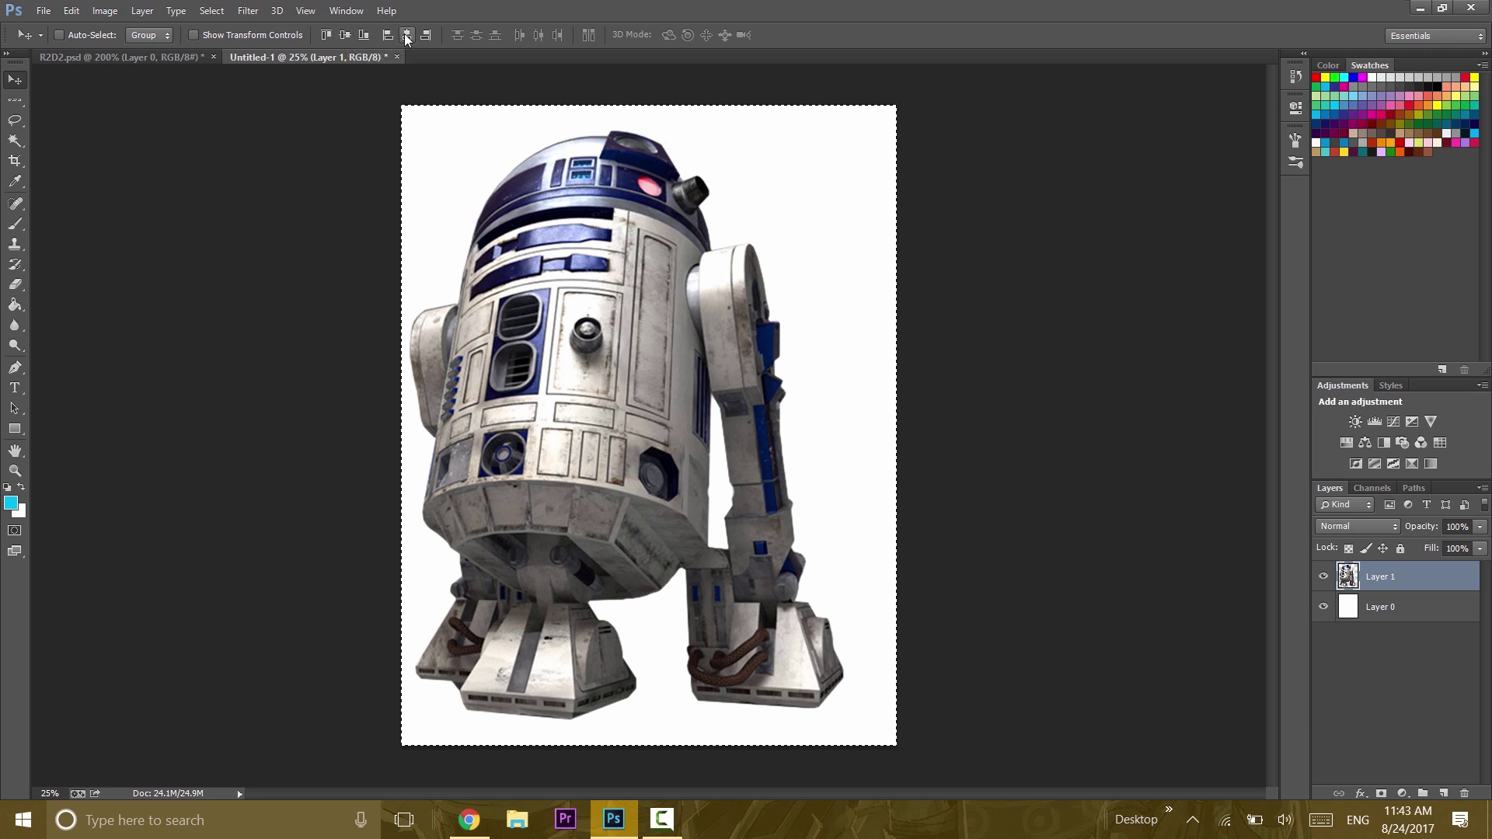
left_click(406, 36)
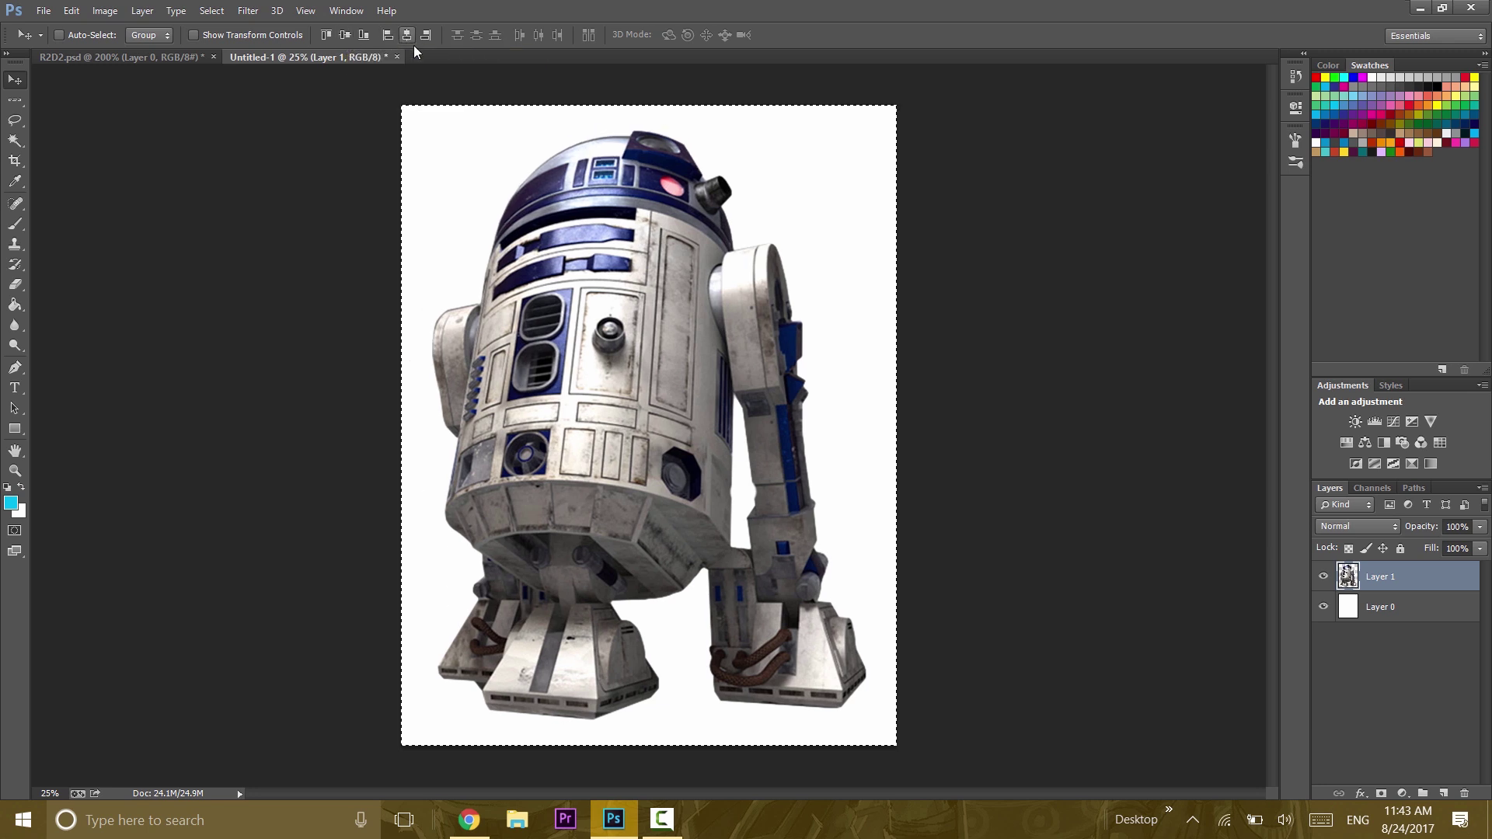
key("ctrl+d")
Step: Fill Layer 0 with bright cyan and reselect the R2-D2 Layer 1
left_click(1396, 614)
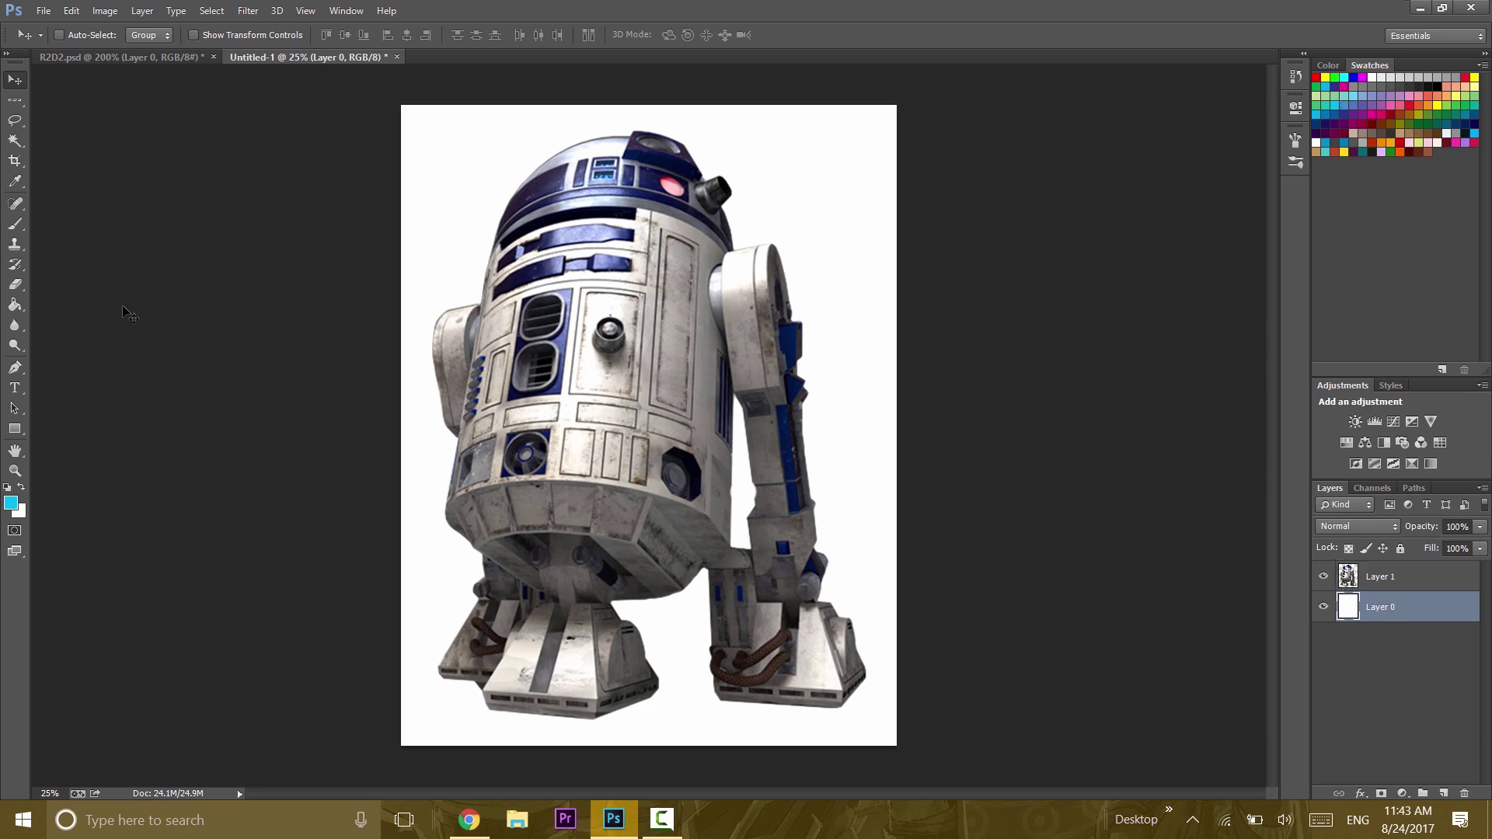
left_click(15, 303)
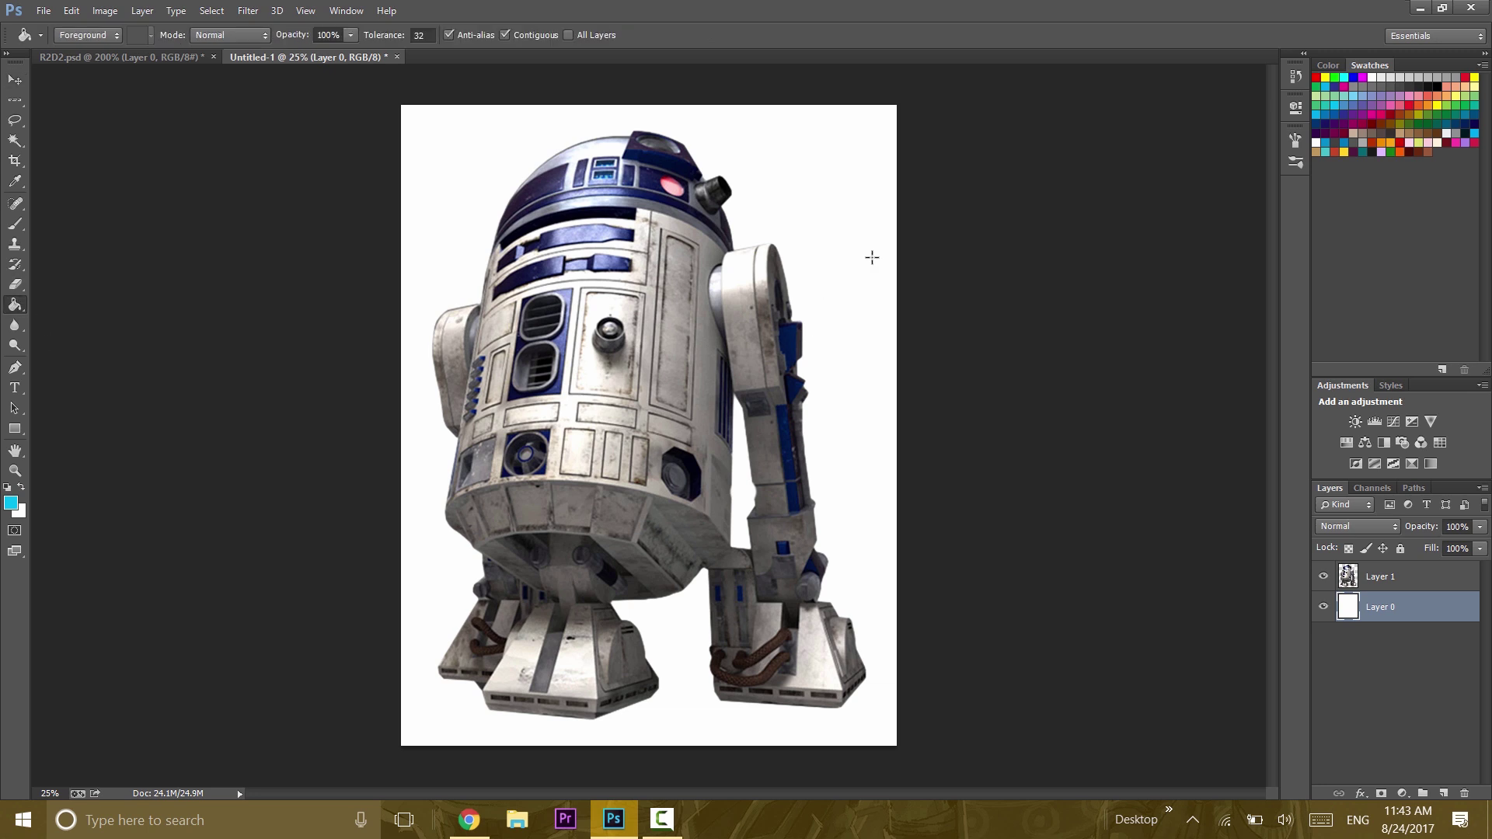
left_click(830, 183)
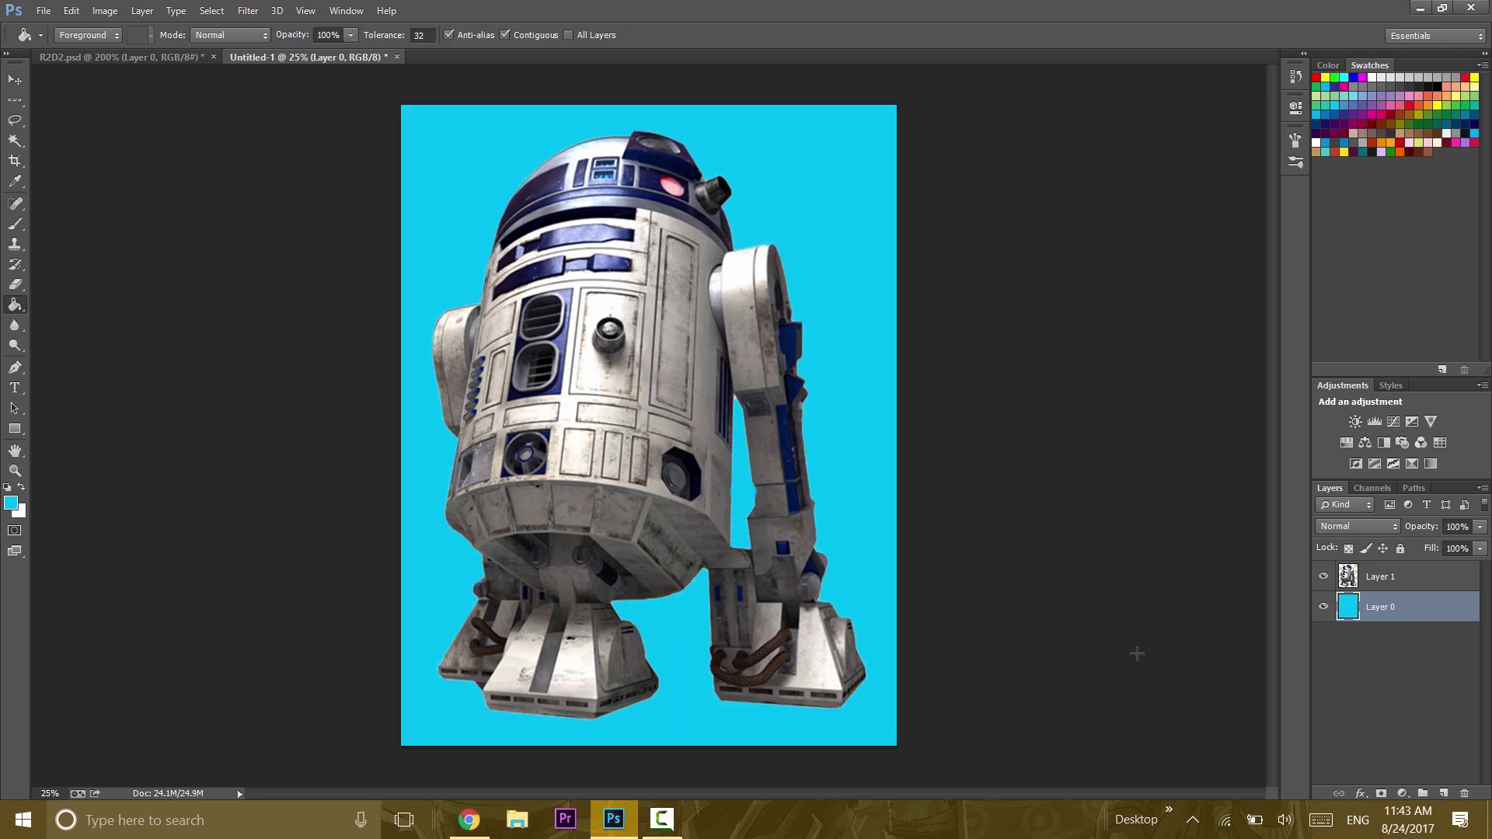
left_click(1397, 578)
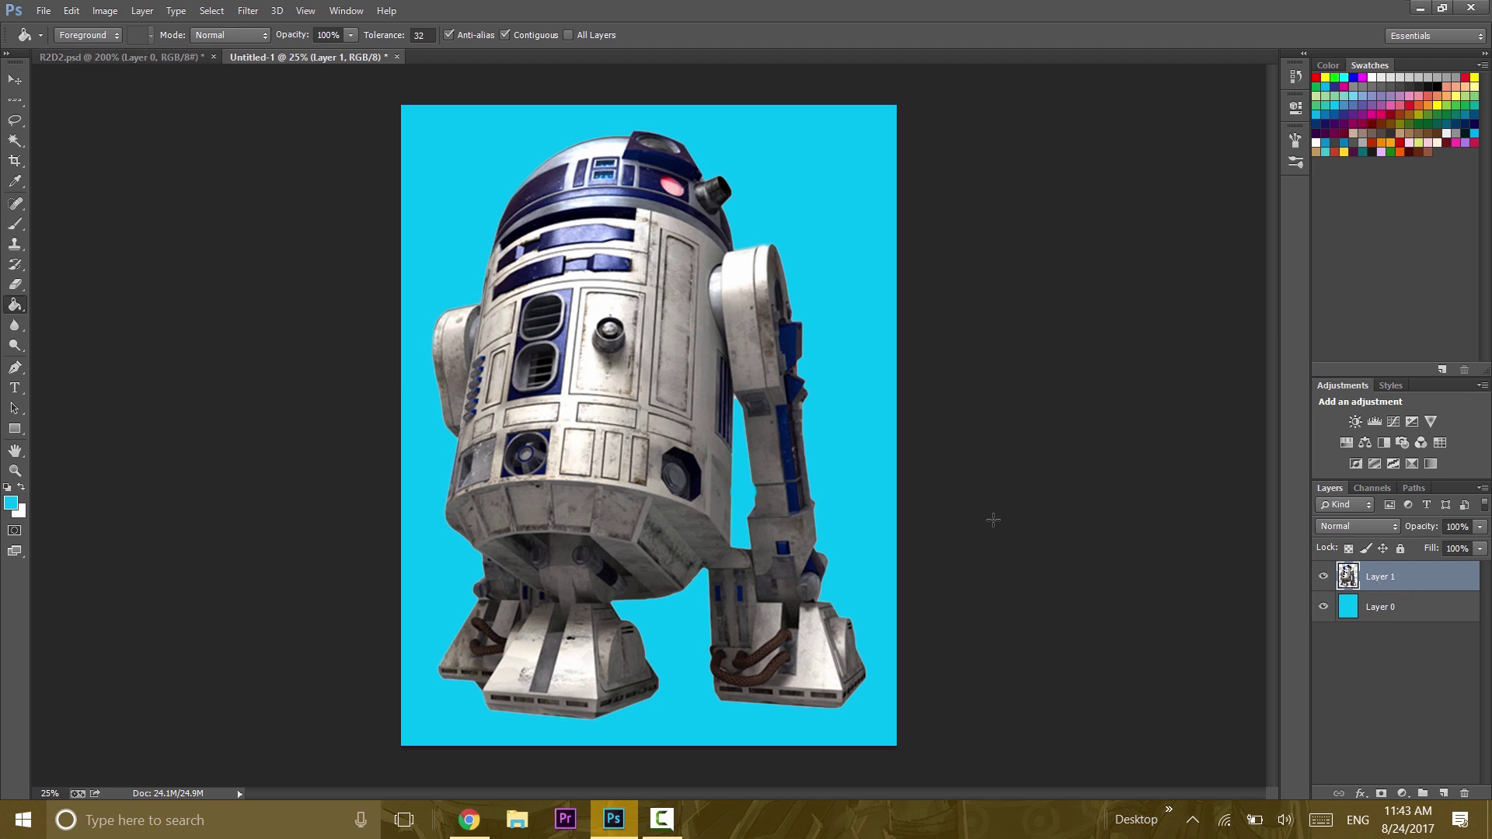
left_click(100, 16)
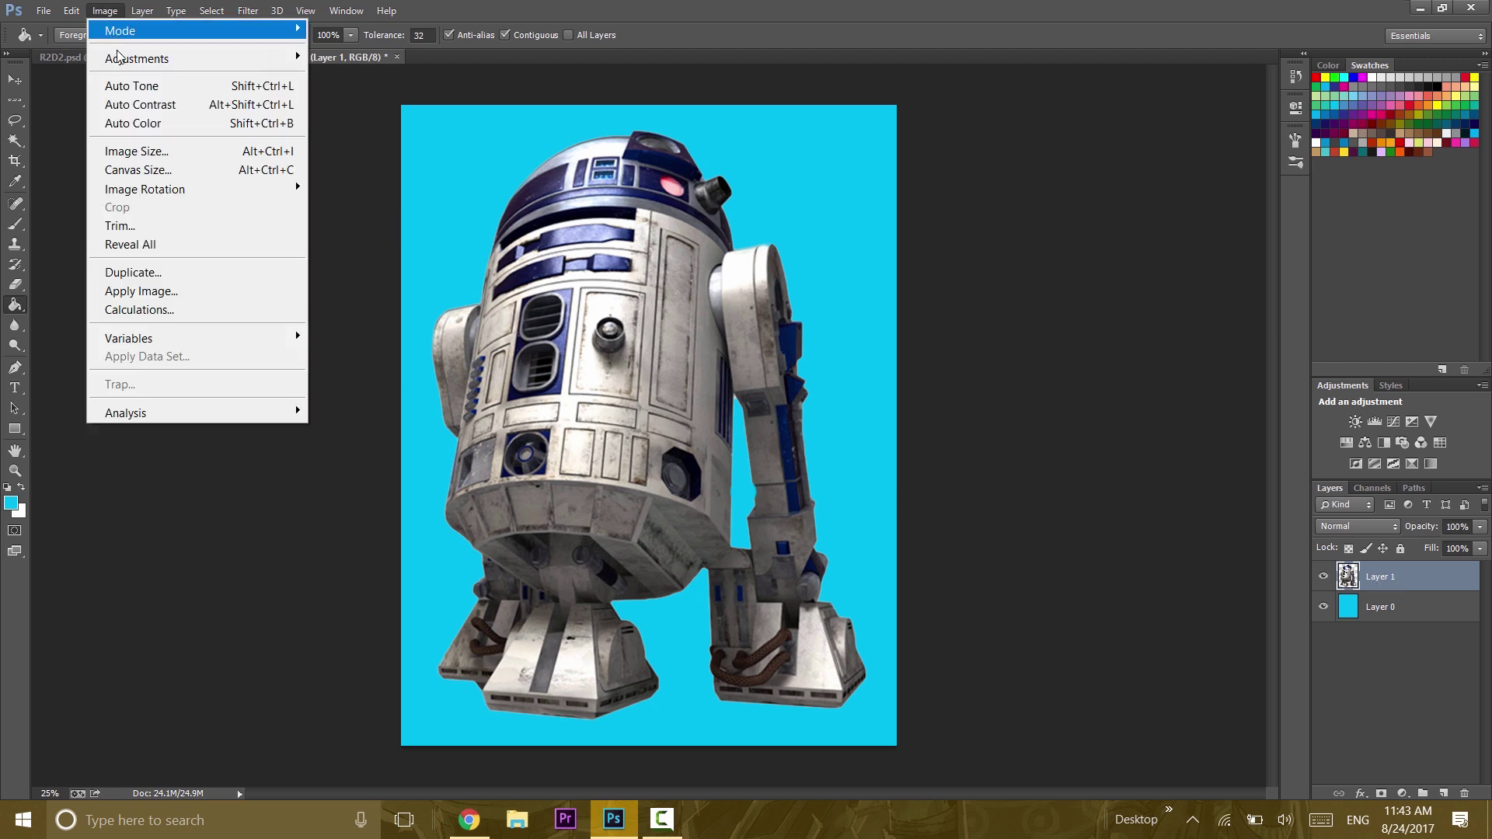
Step: Desaturate R2-D2 to greyscale
mouse_move(130, 65)
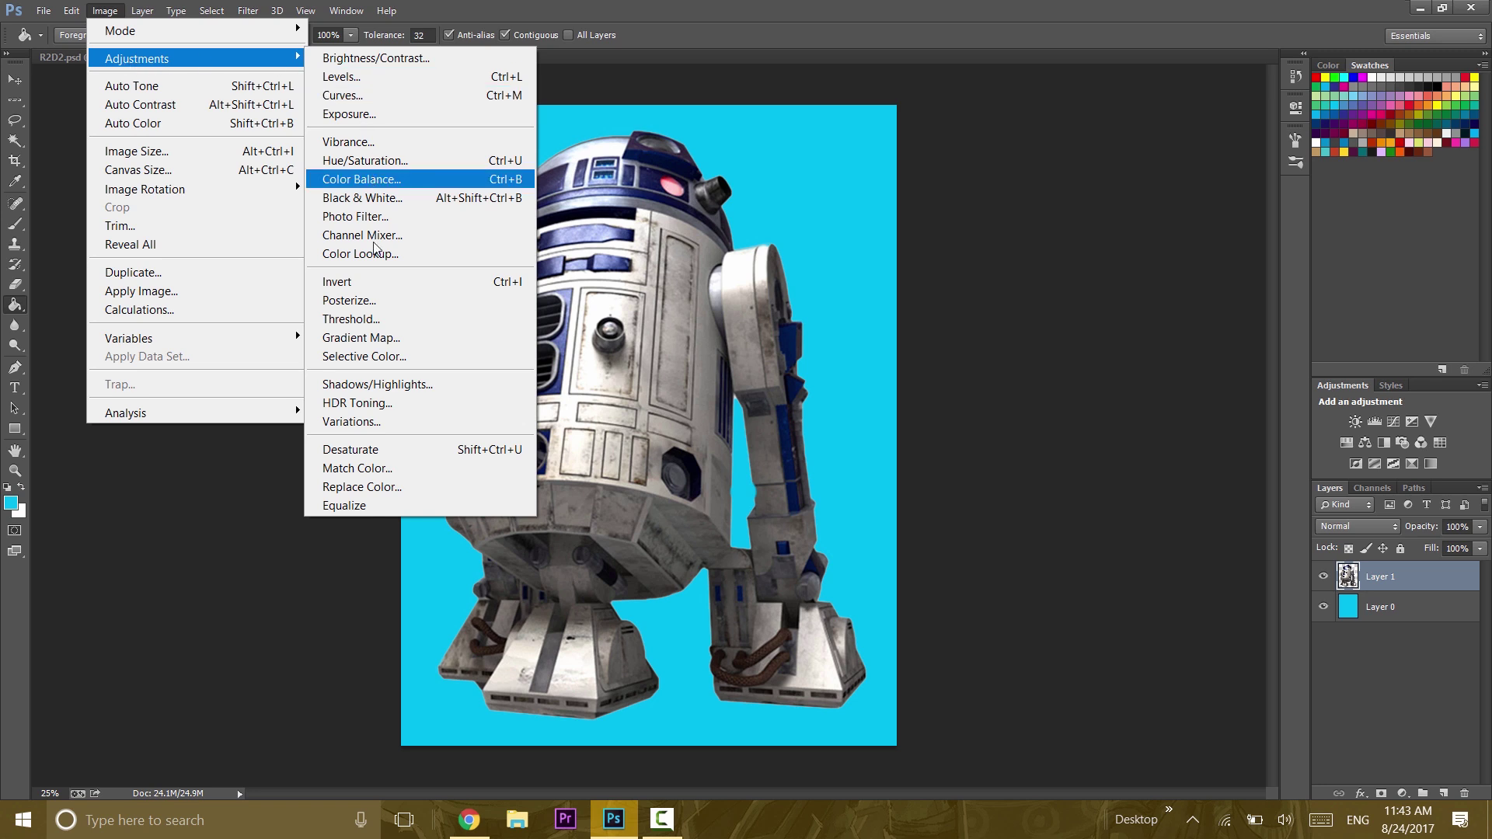
left_click(401, 451)
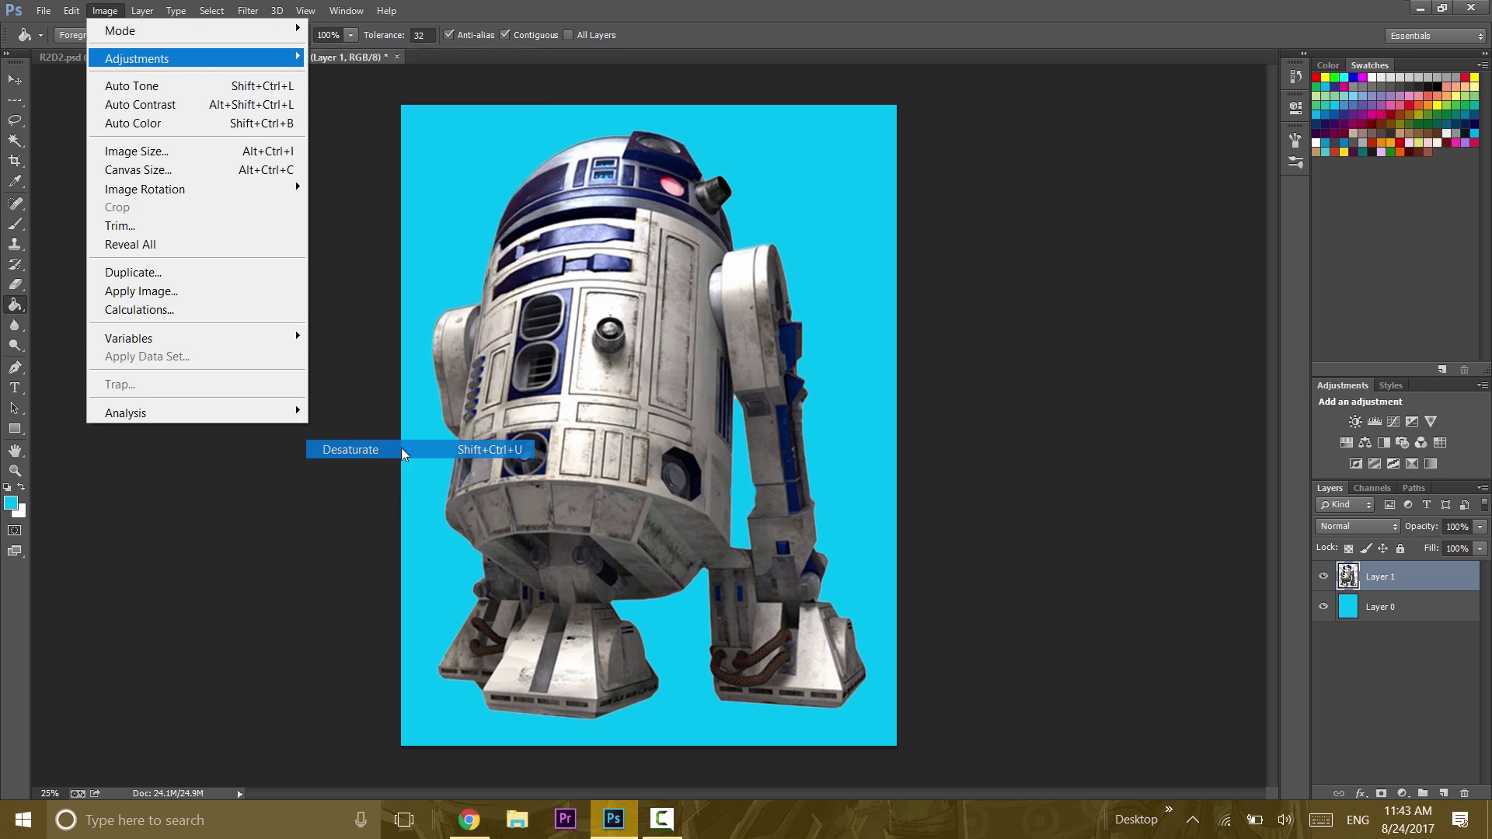
left_click(100, 16)
mouse_move(128, 62)
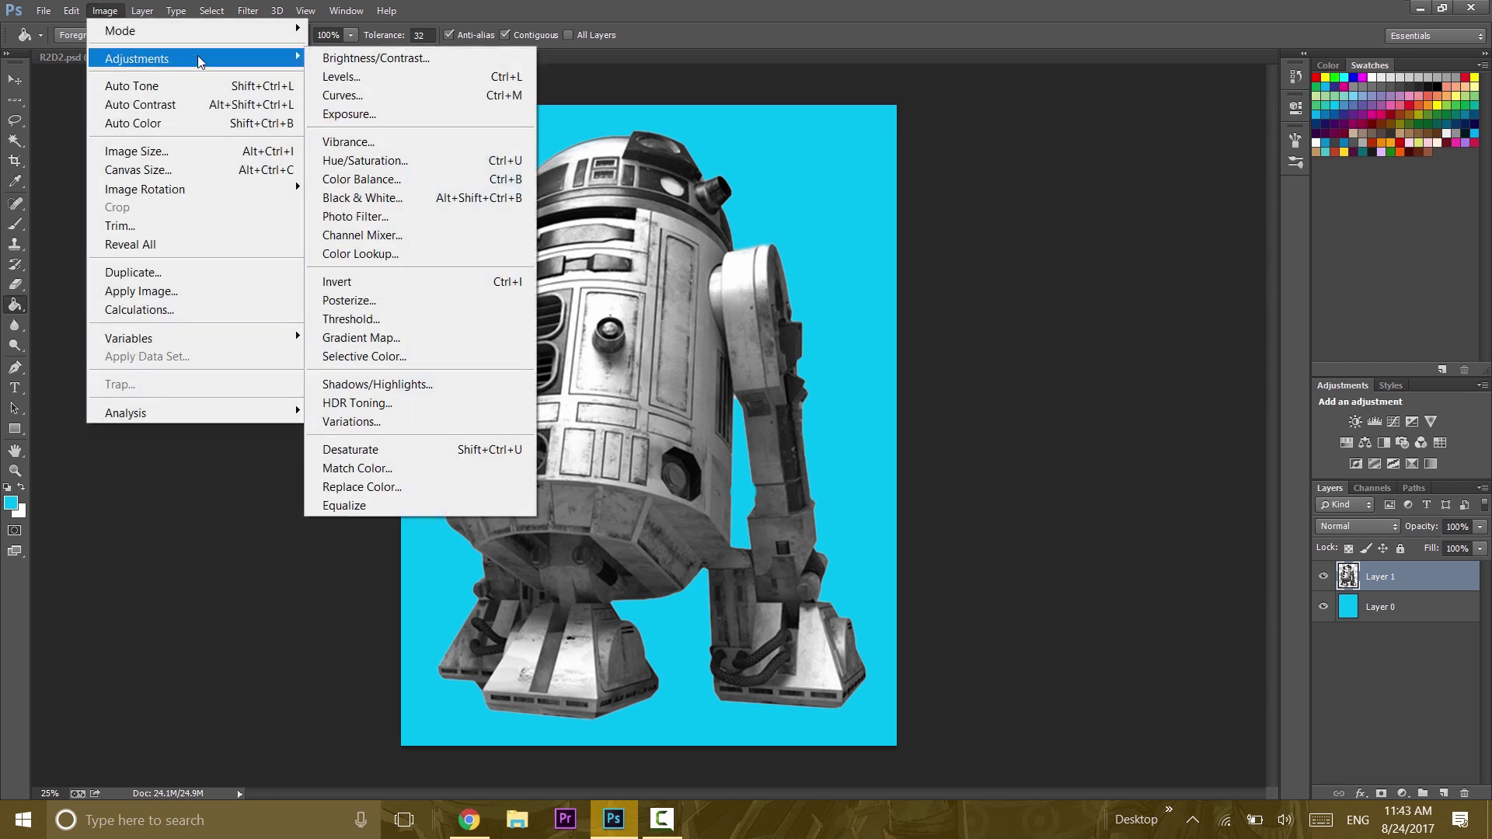
Step: Apply Brightness/Contrast with Contrast 90 and Brightness -10
left_click(335, 61)
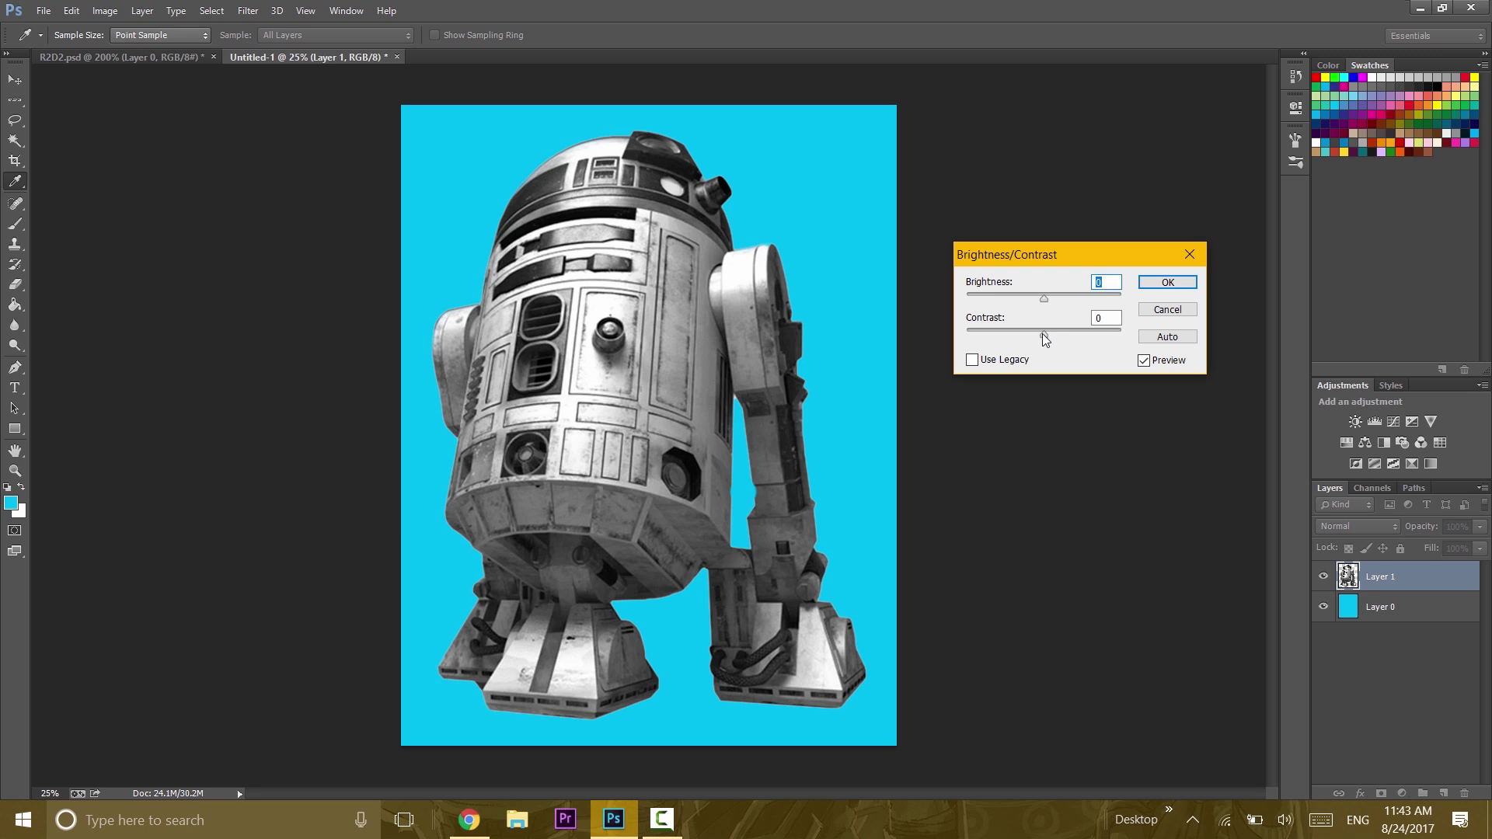
left_click_drag(1044, 334, 1091, 335)
type("90")
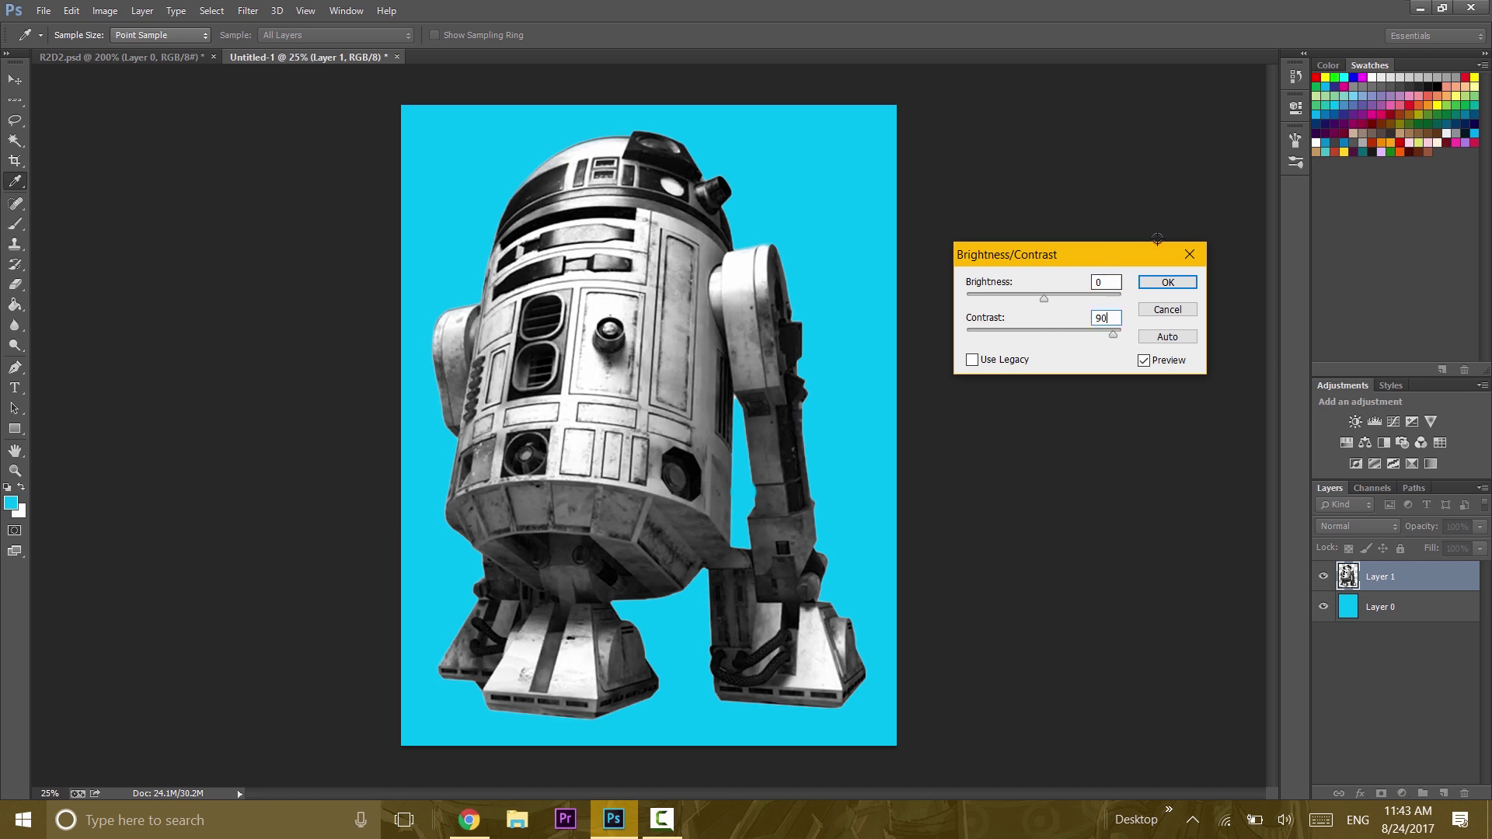
double_click(1110, 283)
key("BackSpace")
type("-10")
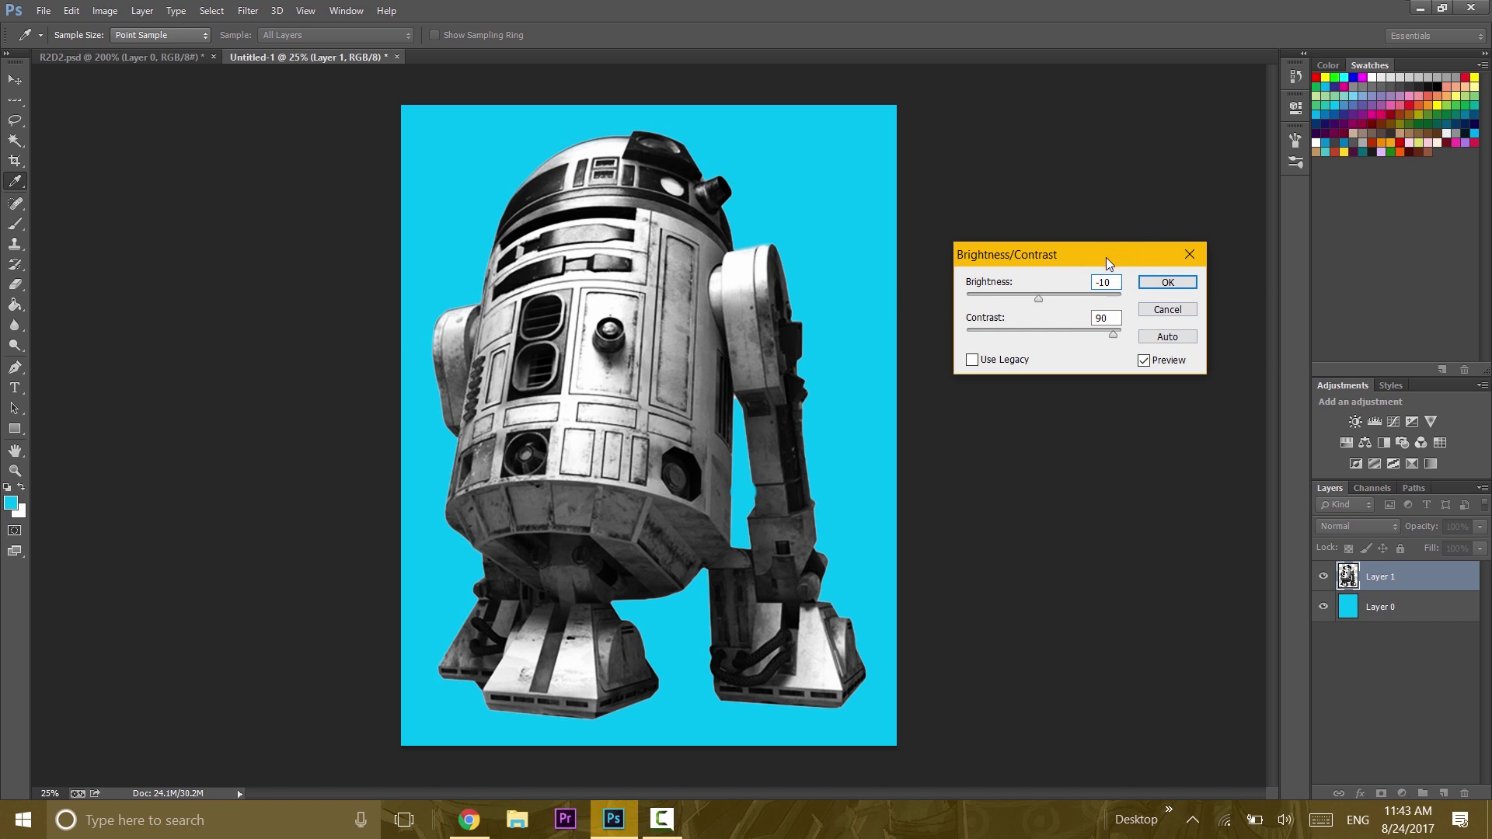
left_click_drag(1107, 258, 1071, 310)
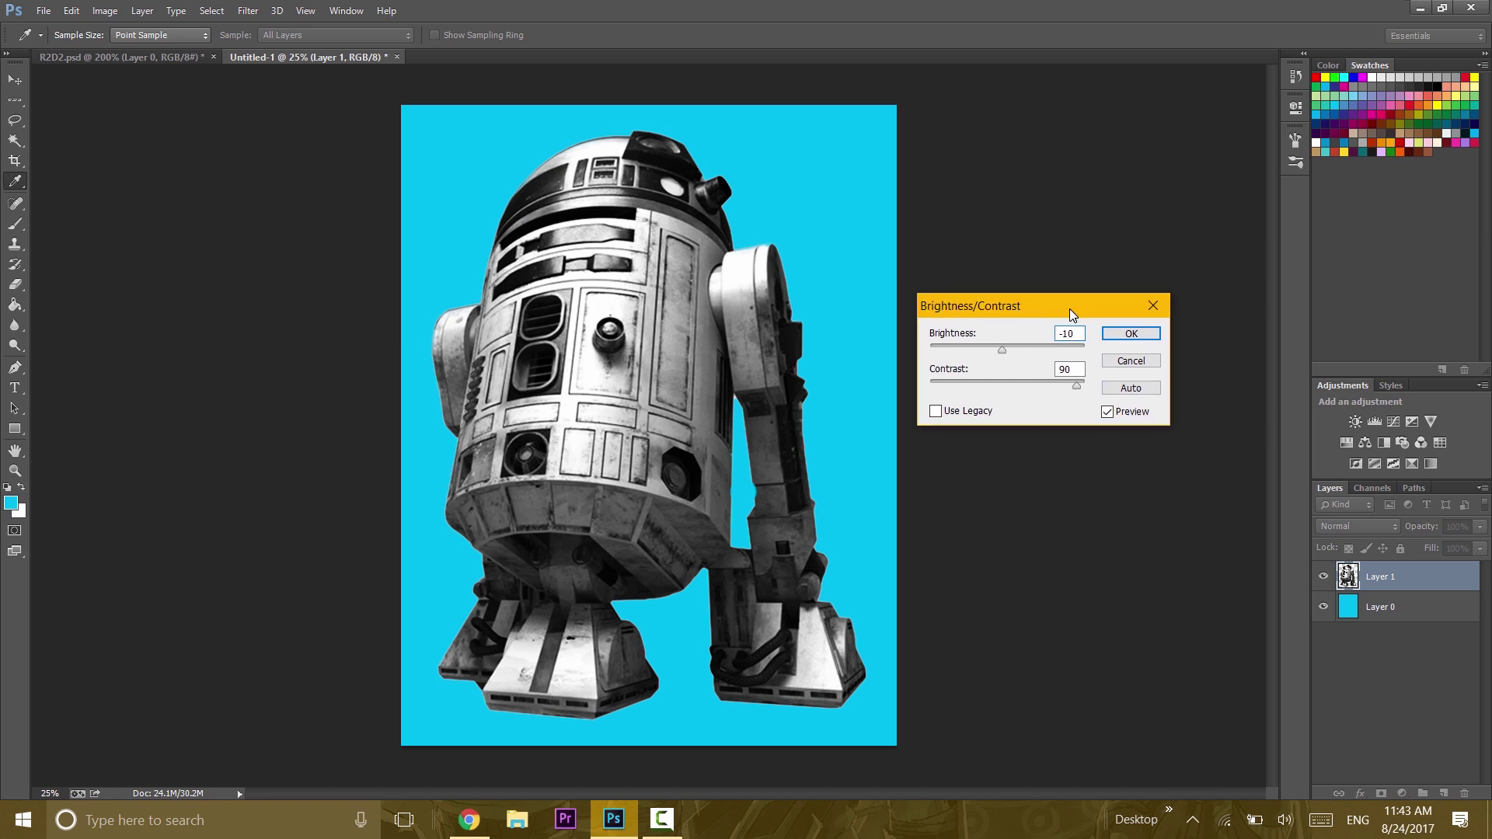
left_click(1123, 336)
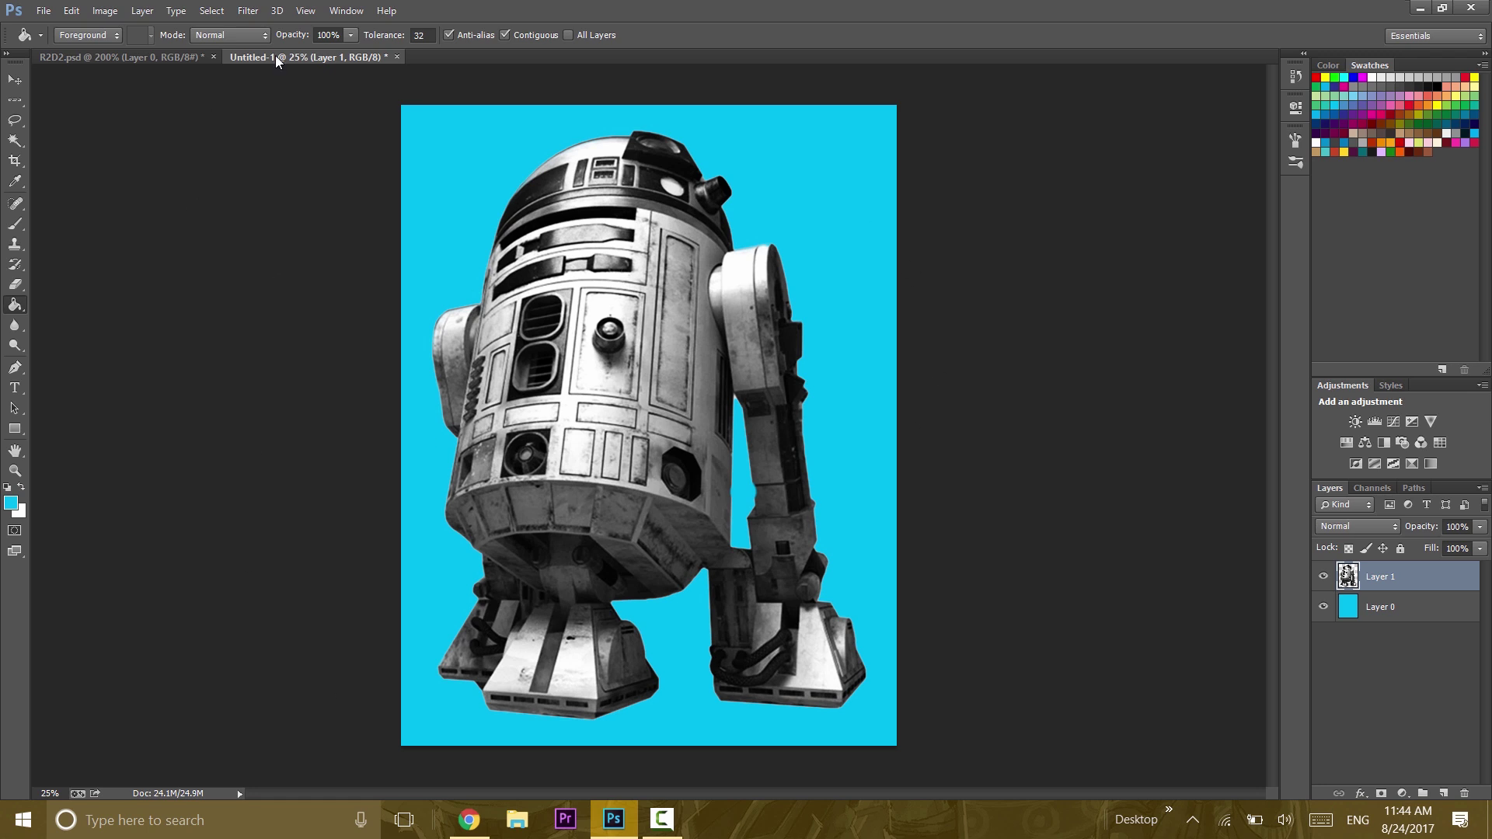
Step: Apply a Gaussian Blur with a 2-pixel radius to R2-D2 on Layer 1
key("ctrl+plus")
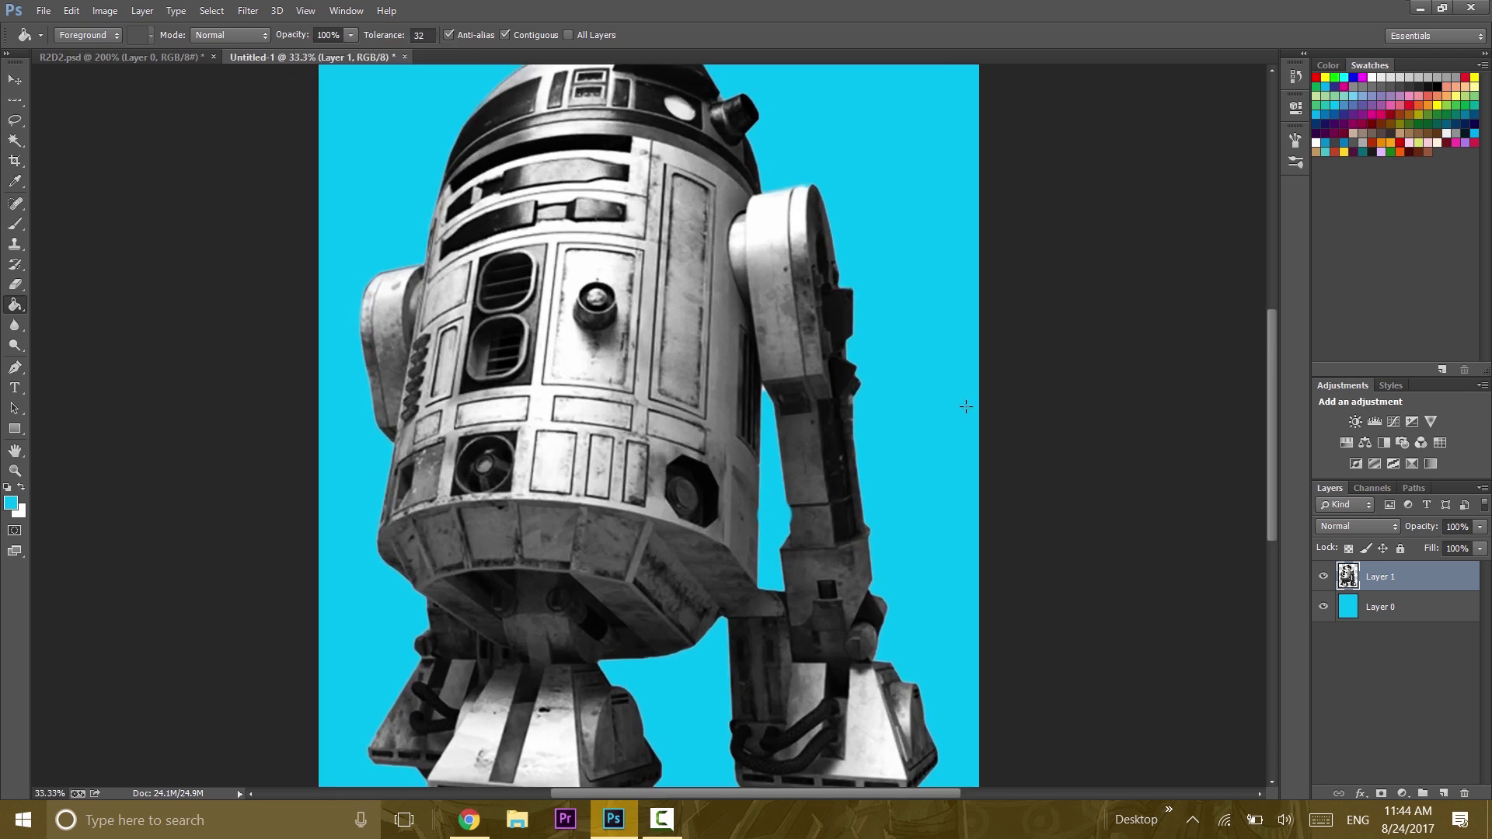
left_click_drag(1275, 455, 1275, 432)
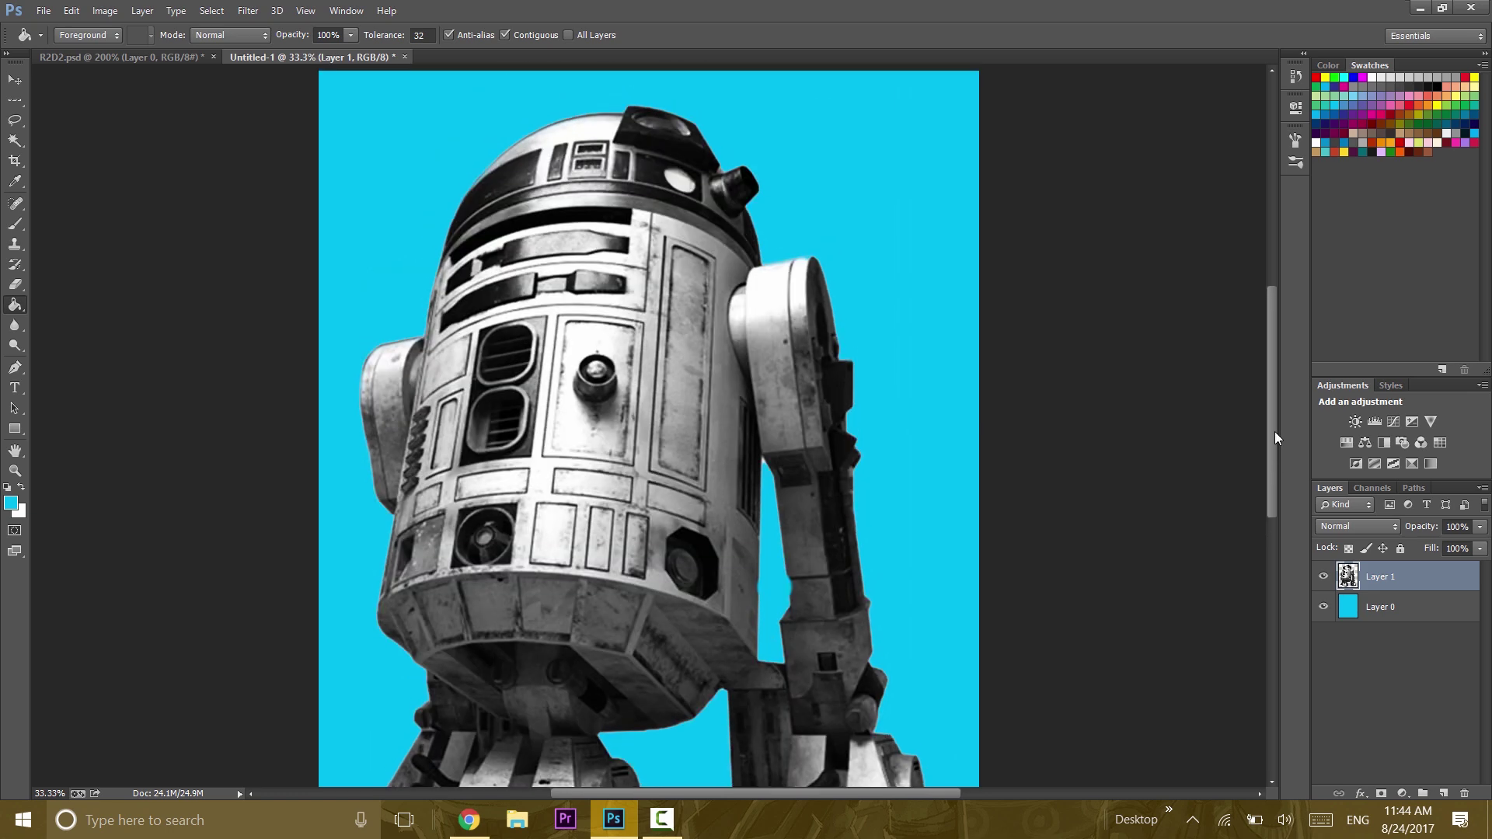
left_click(245, 11)
mouse_move(290, 227)
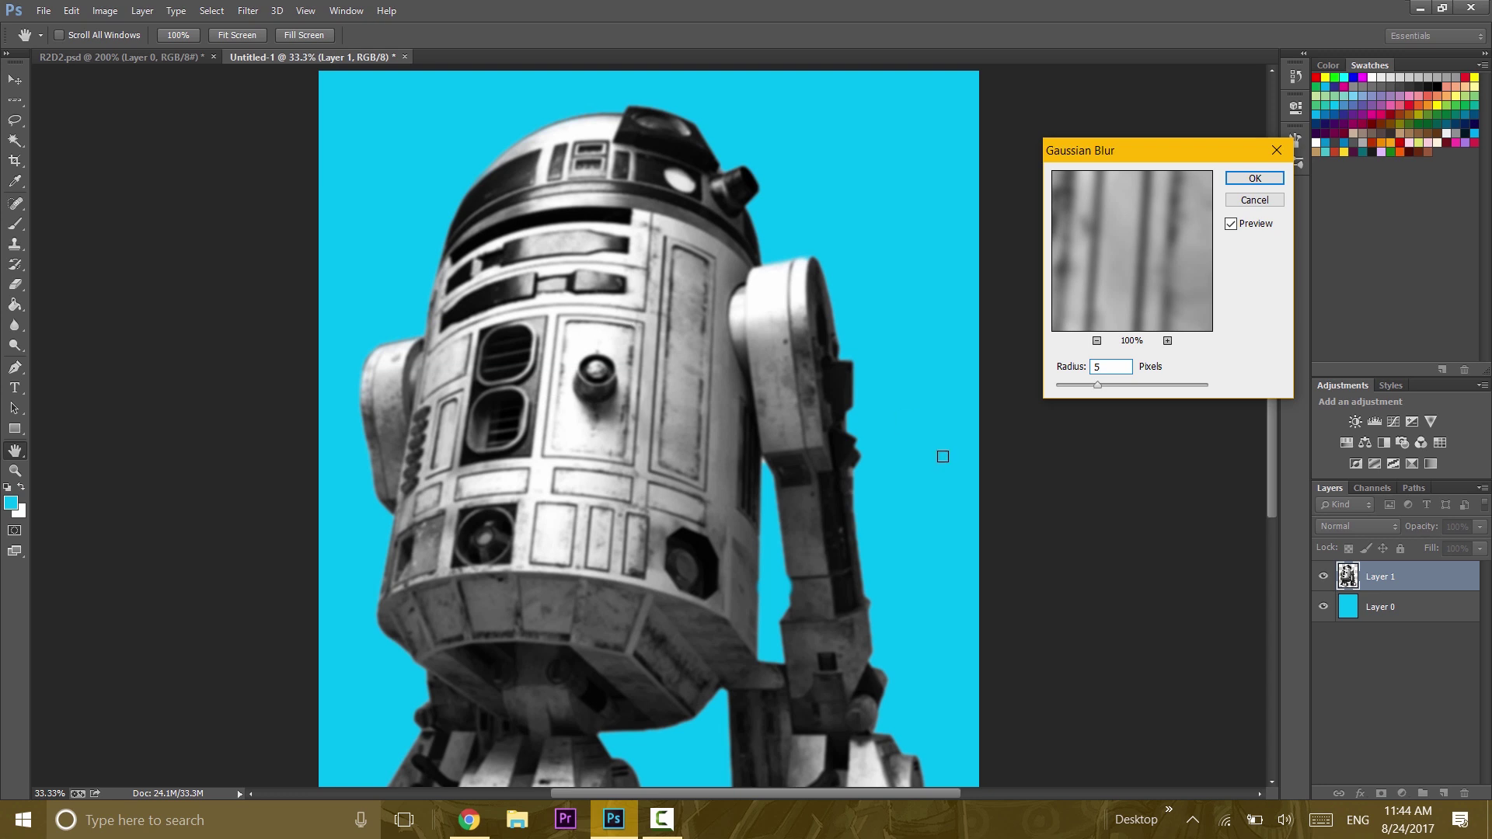
type("2")
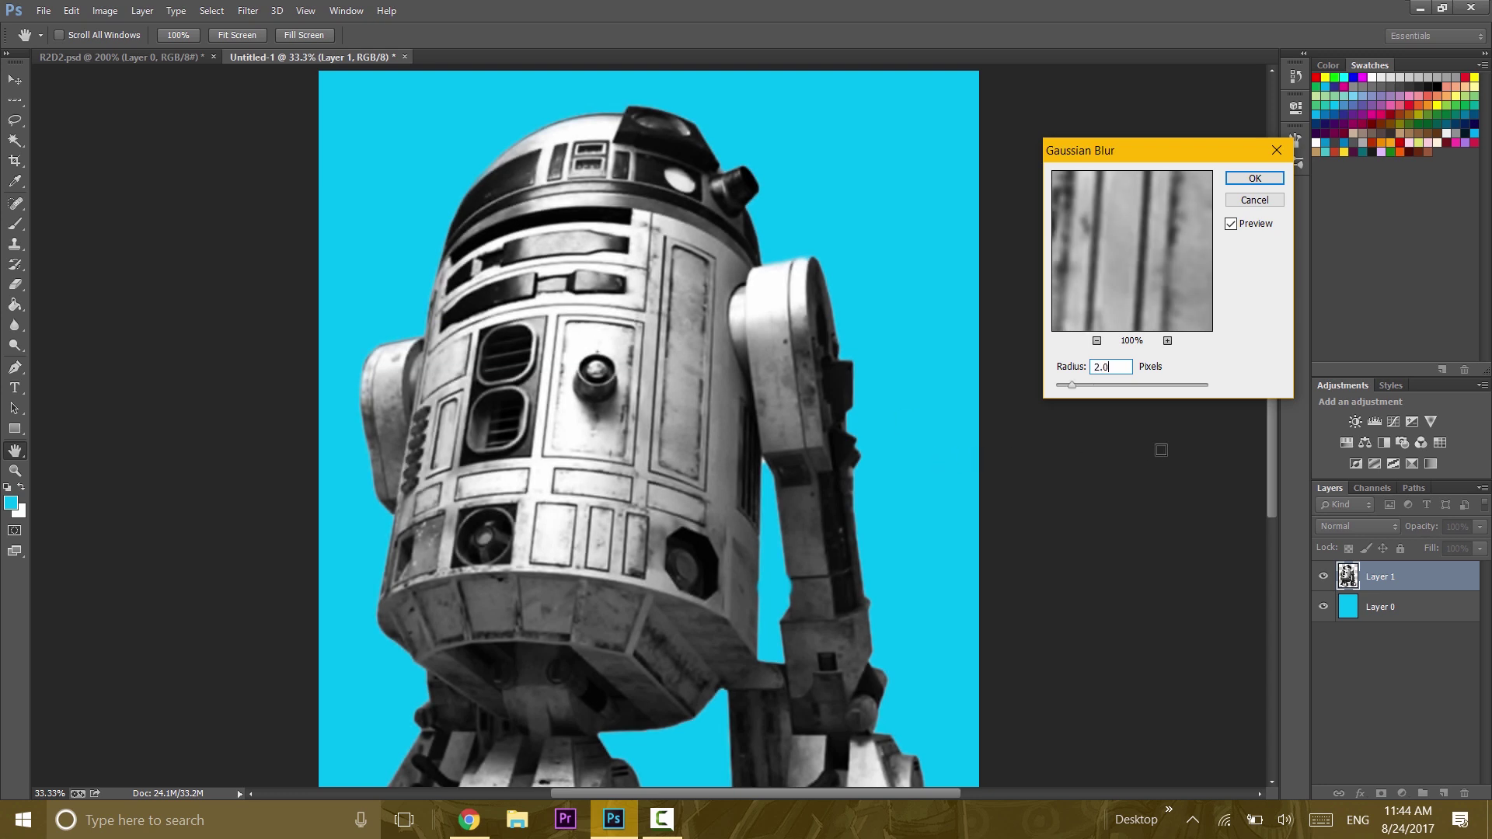
left_click(1255, 178)
key("g")
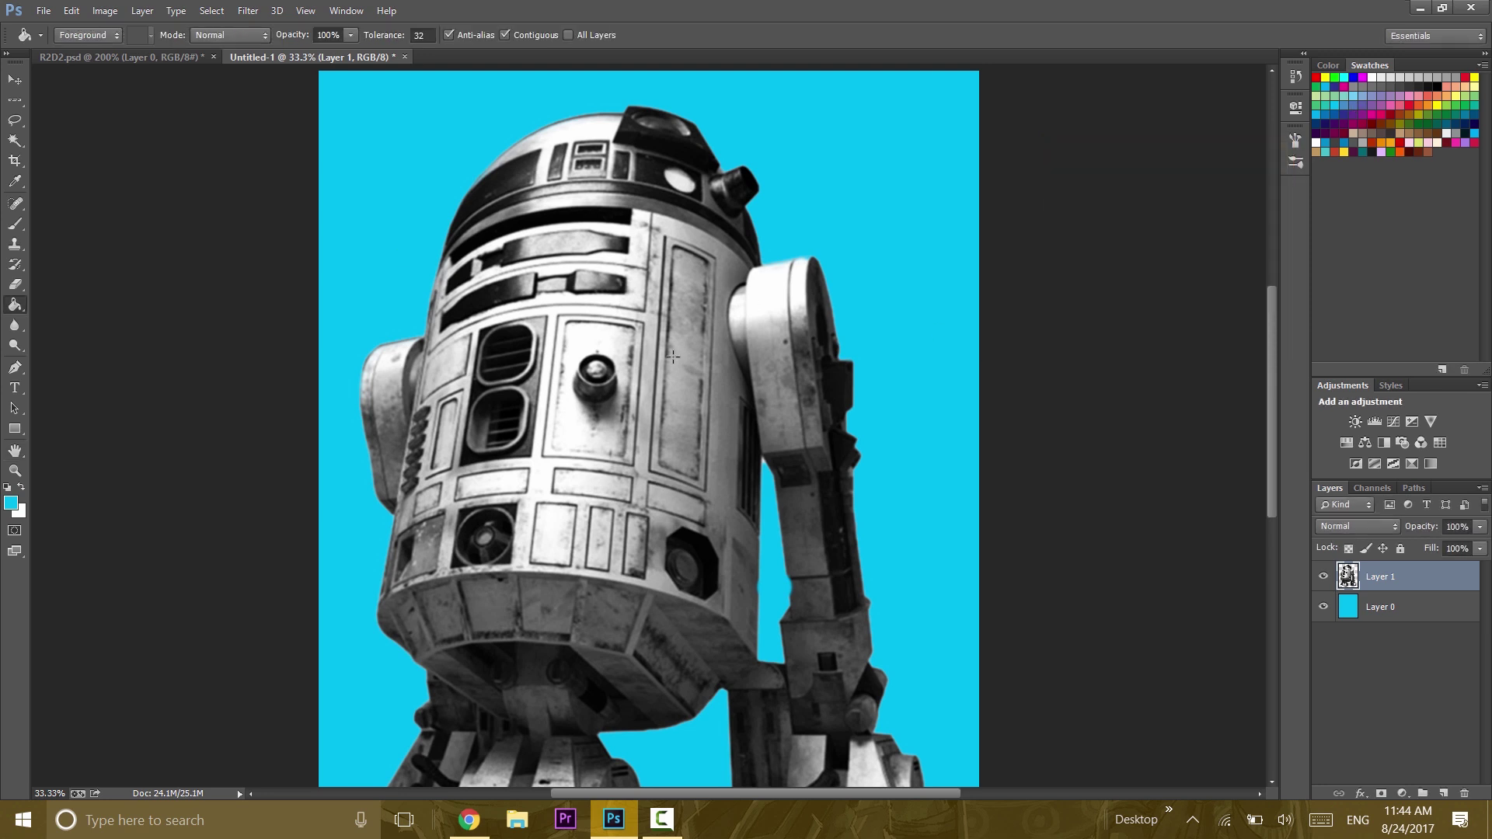
left_click(115, 17)
Step: Posterize Layer 1, trying 6 levels before settling on 5
mouse_move(142, 62)
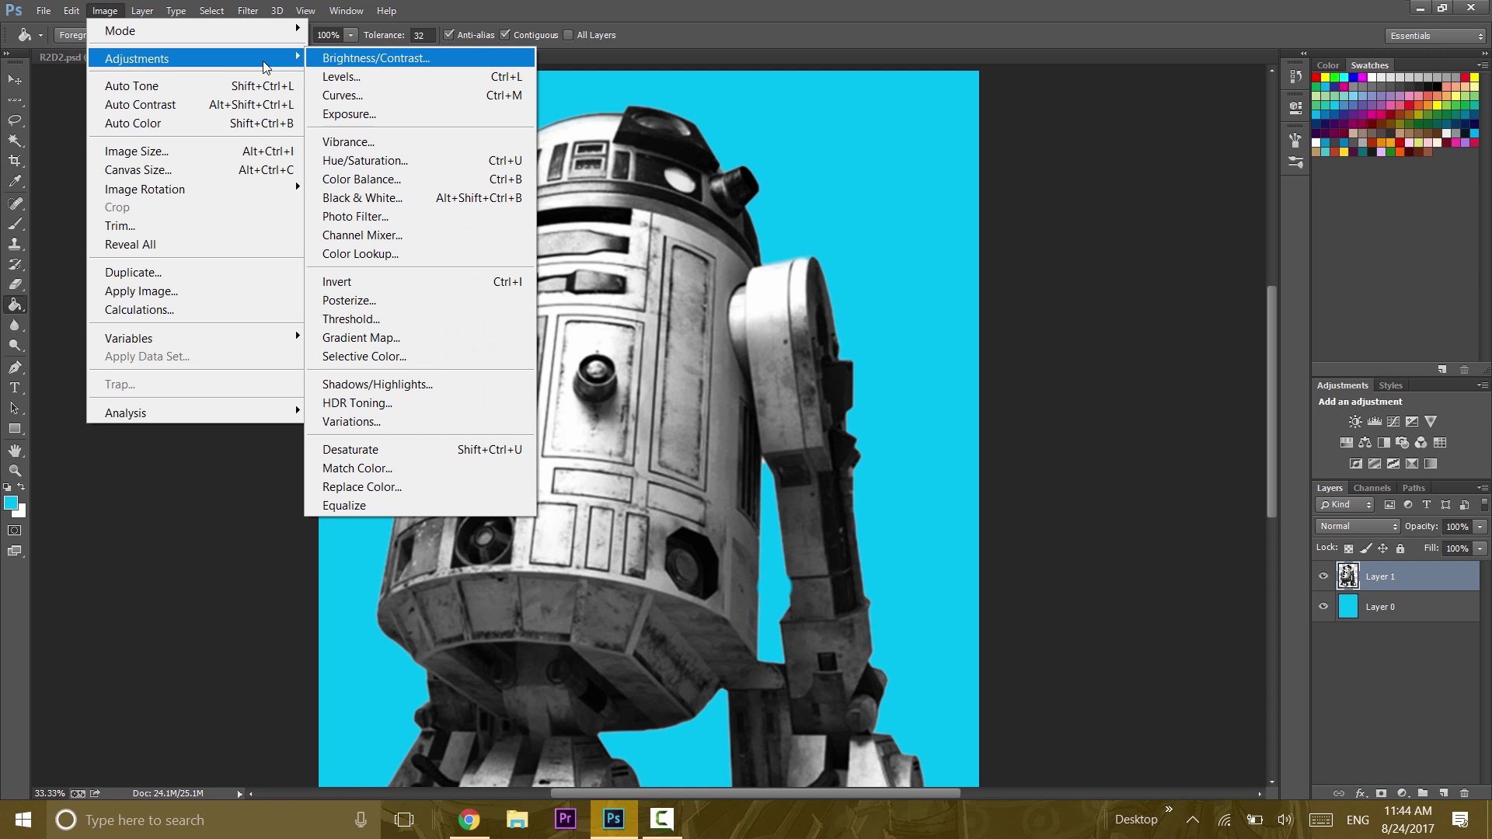
left_click(390, 301)
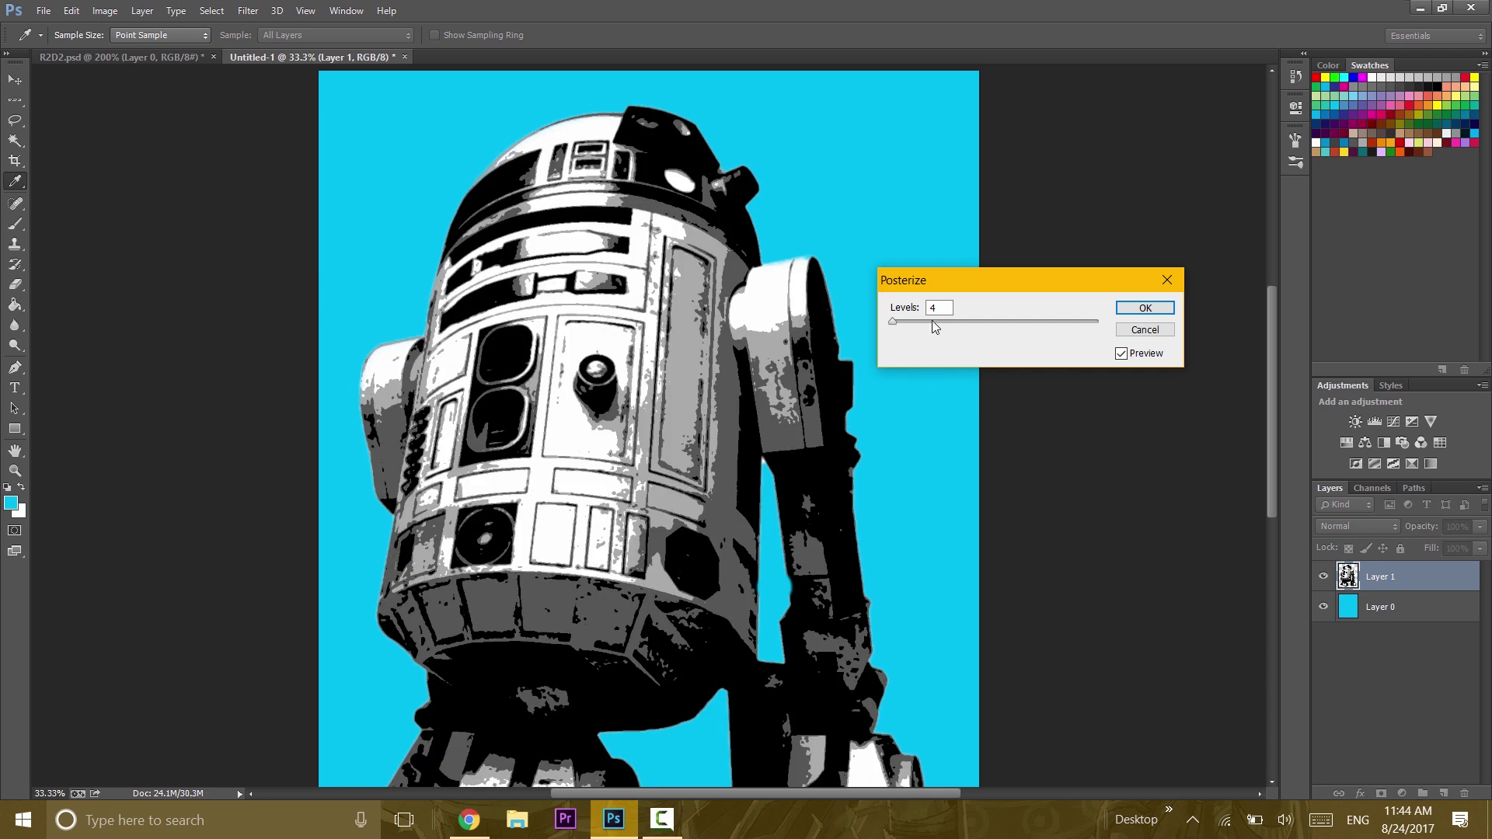
left_click_drag(963, 286, 1057, 271)
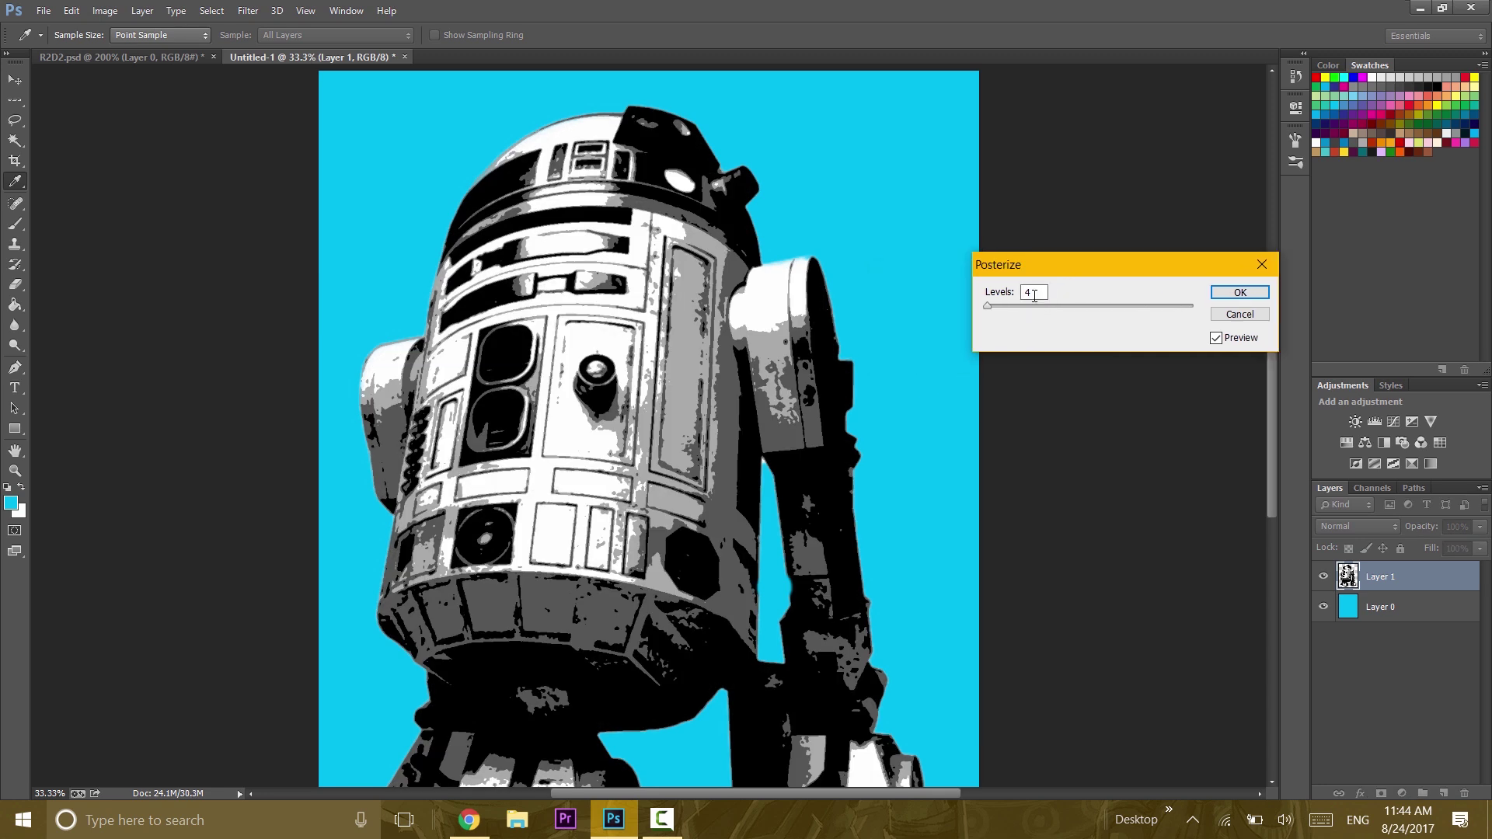
key("Up")
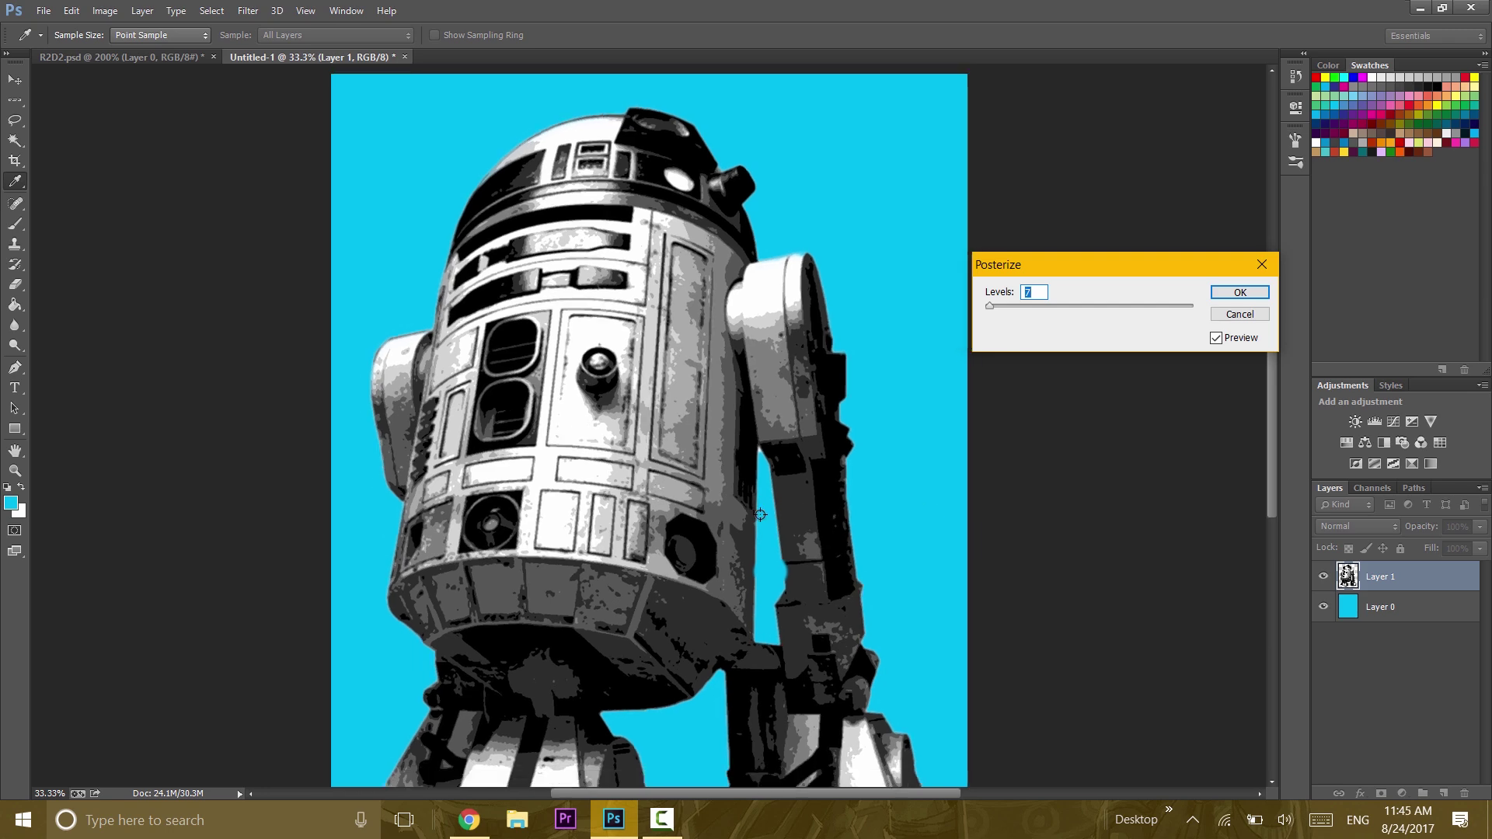
key("ctrl+minus")
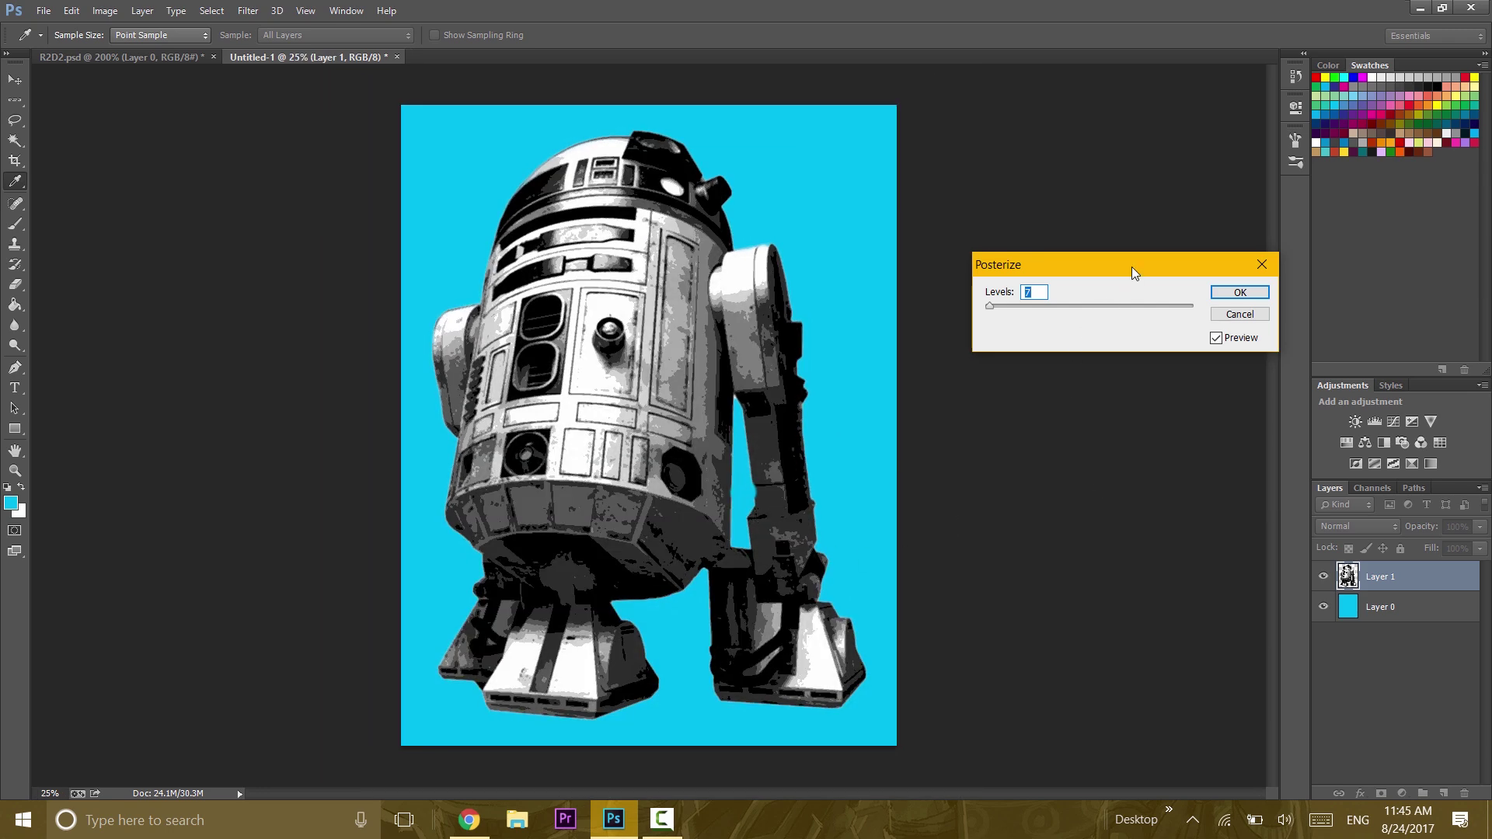
left_click_drag(1132, 267, 1027, 293)
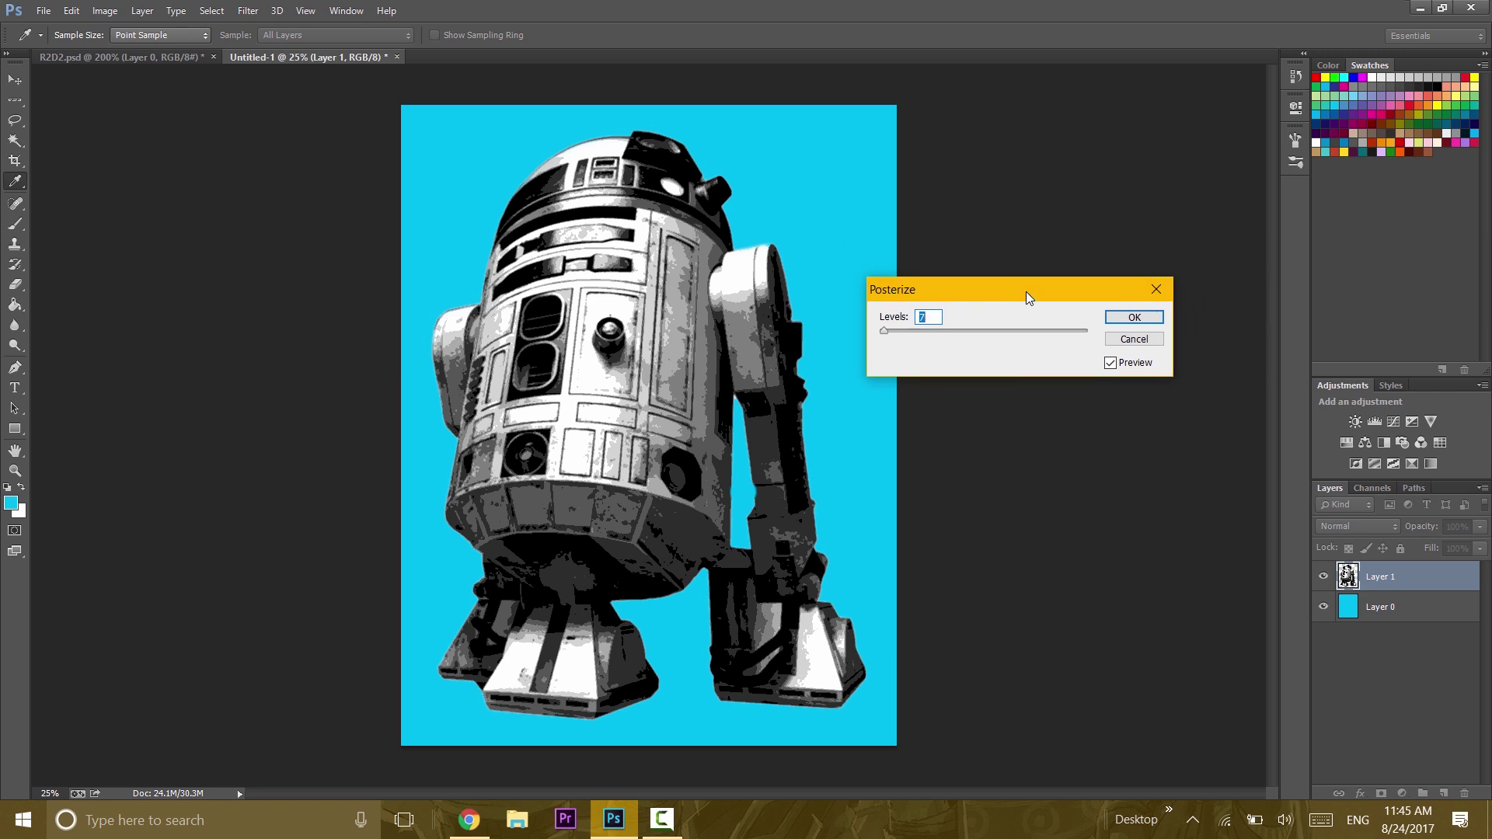
key("Down")
key("Down")
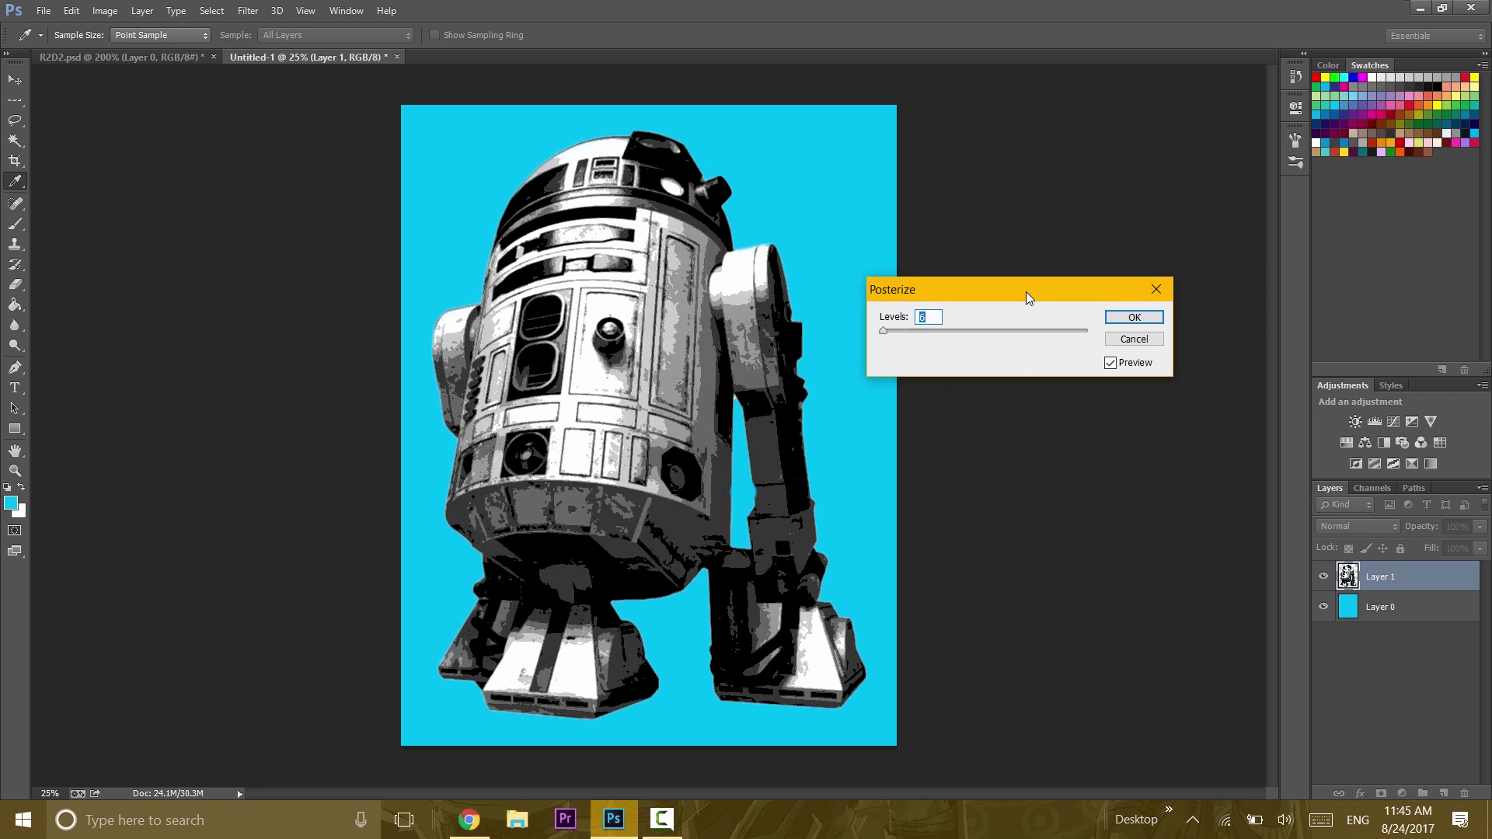
left_click(1133, 317)
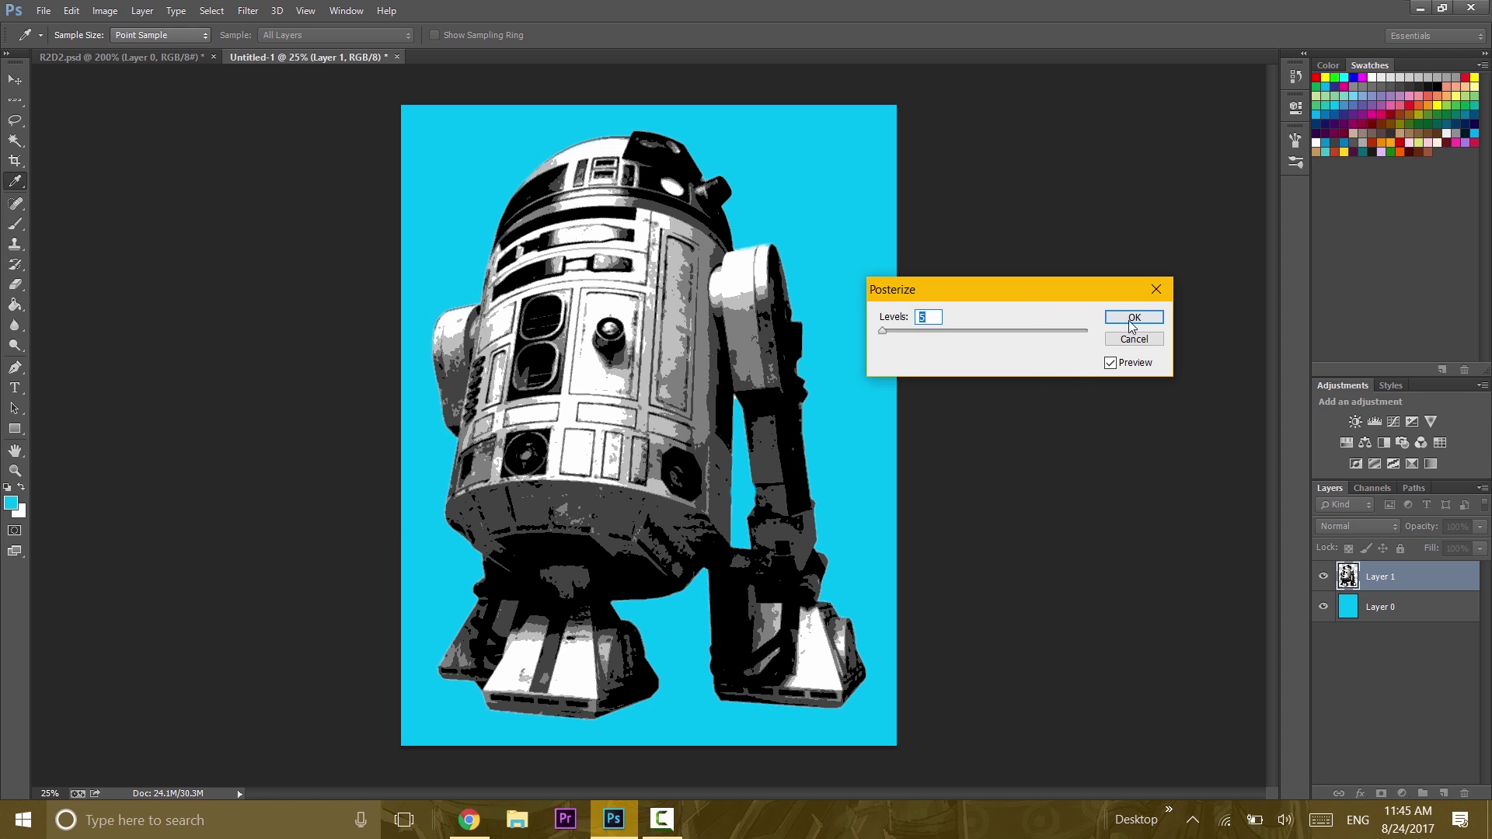
key("g")
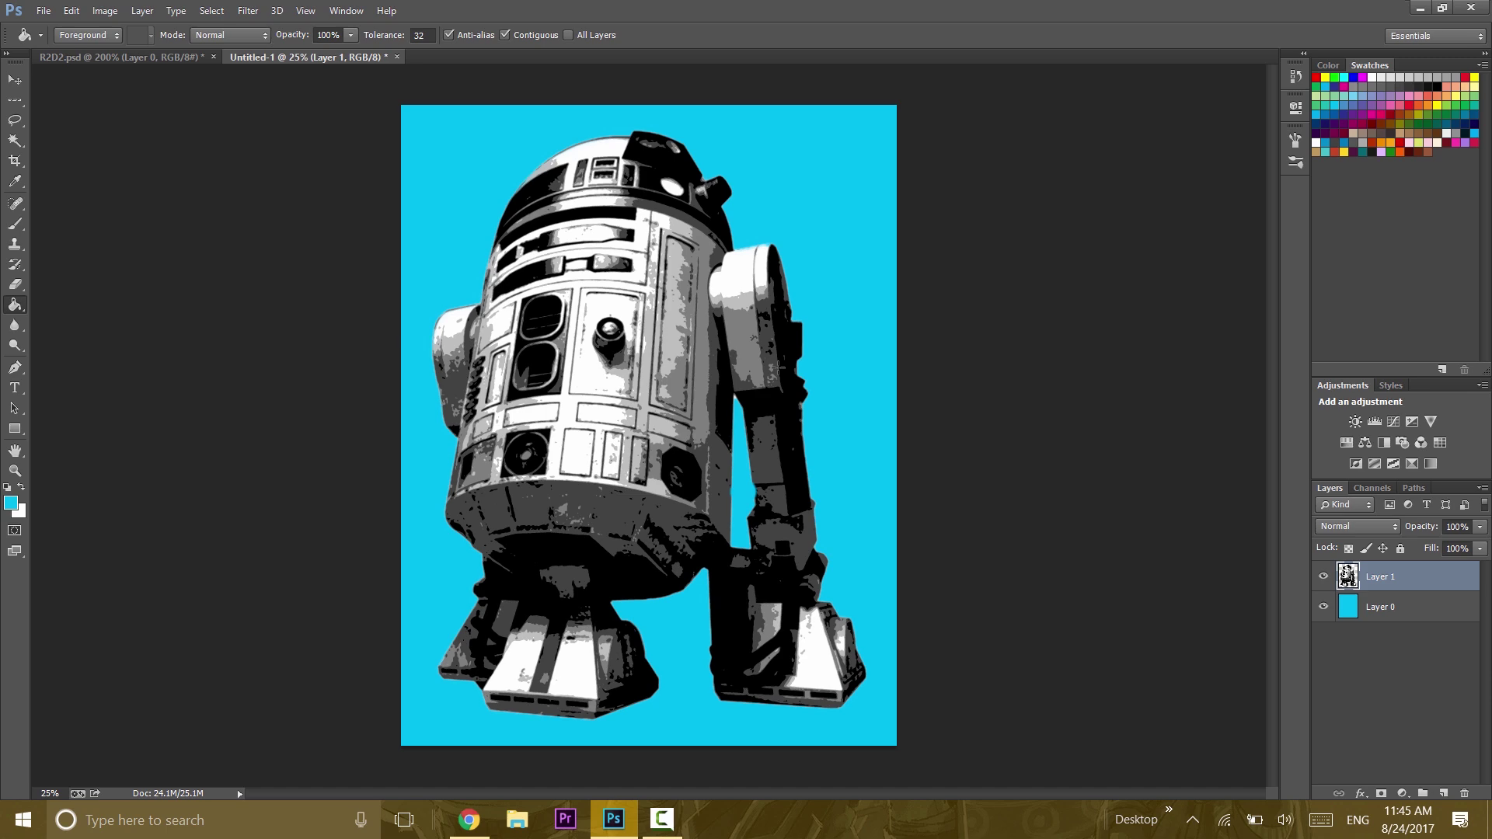
key("ctrl+plus")
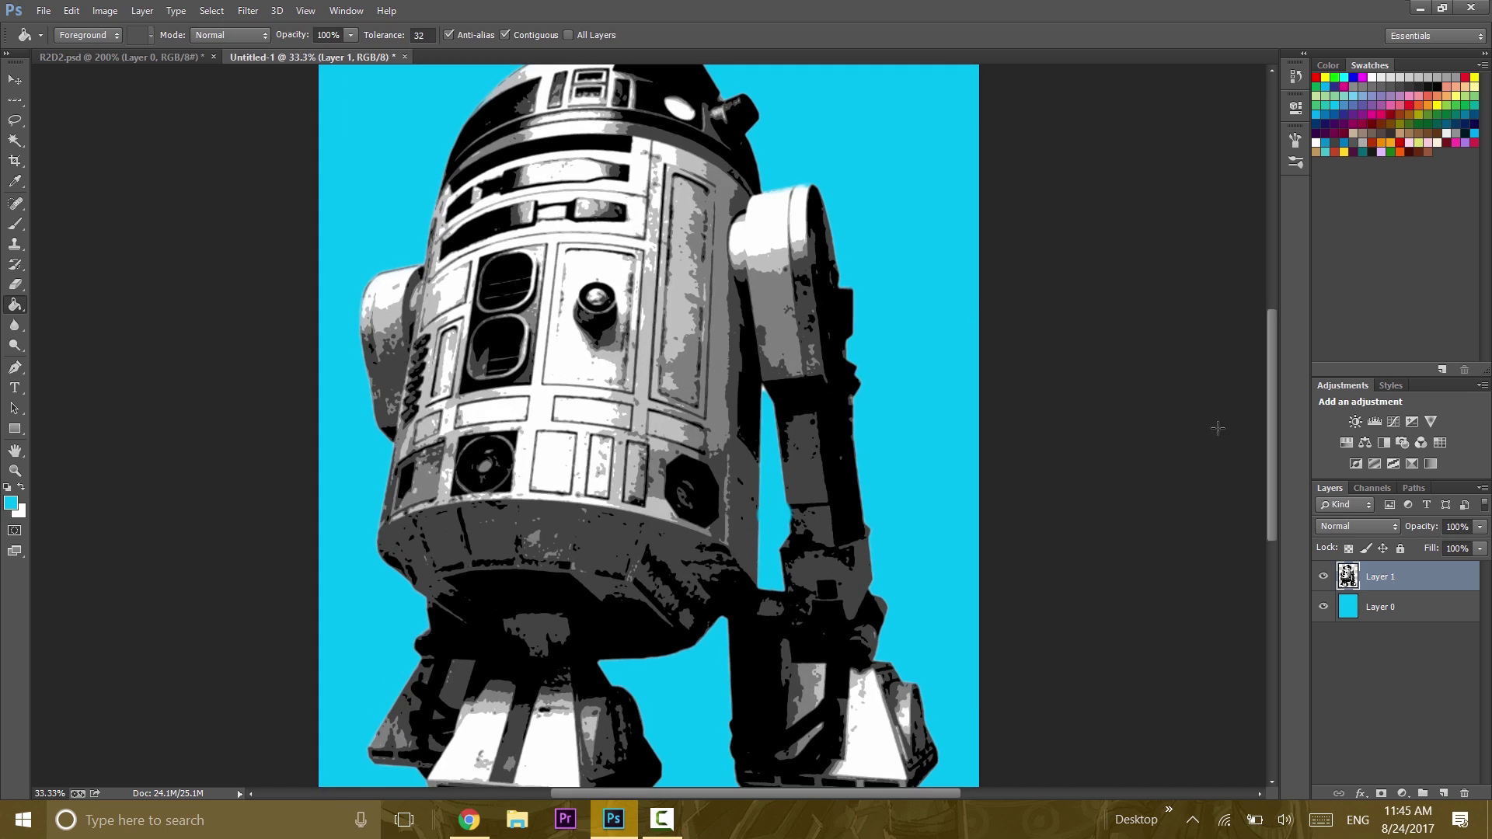
Step: Duplicate Layer 1 as Layer 1 copy and switch to the Magic Wand tool
left_click_drag(1270, 433, 1265, 420)
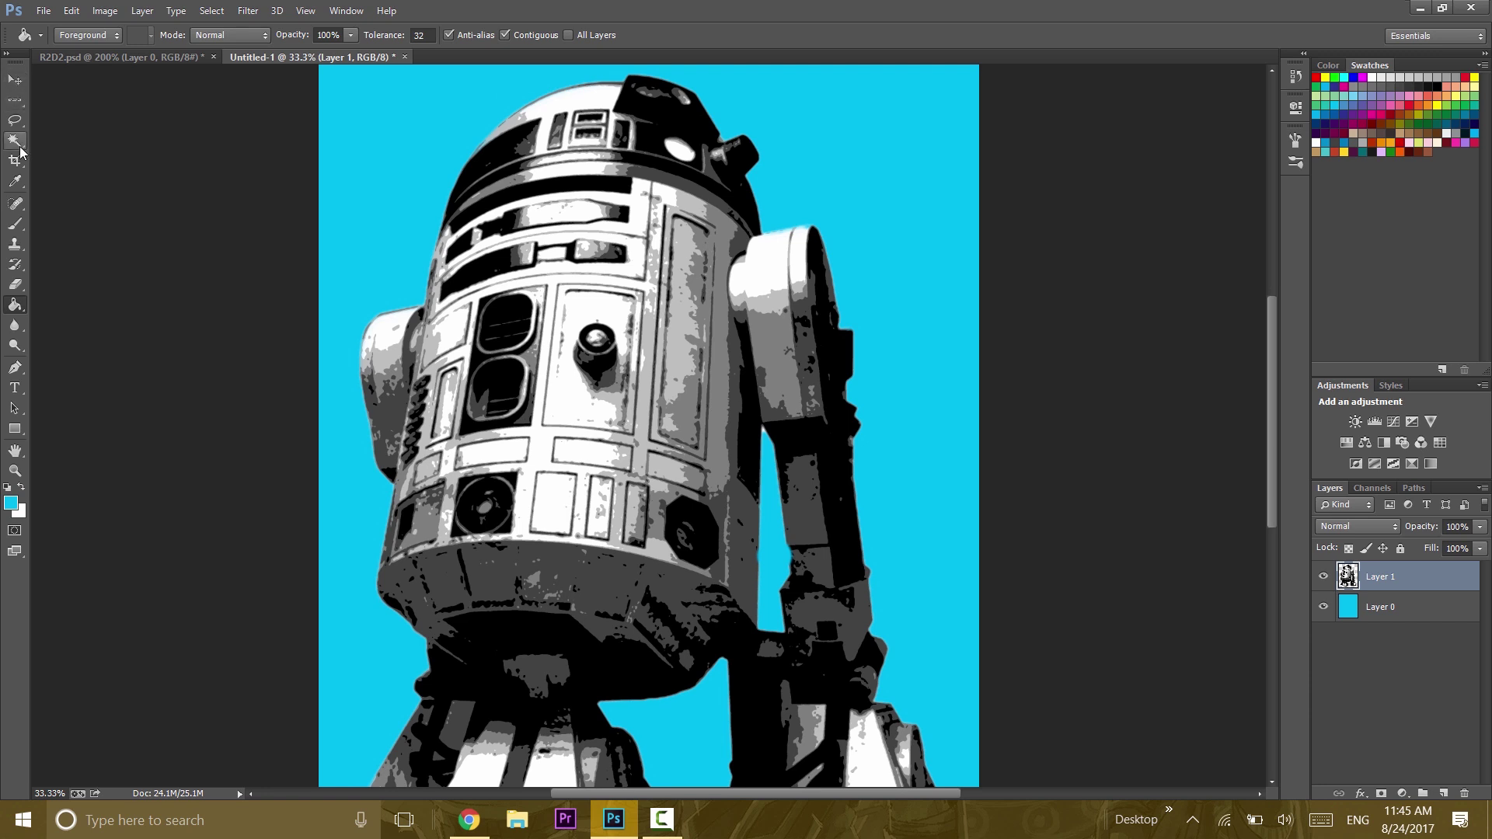
left_click(14, 79)
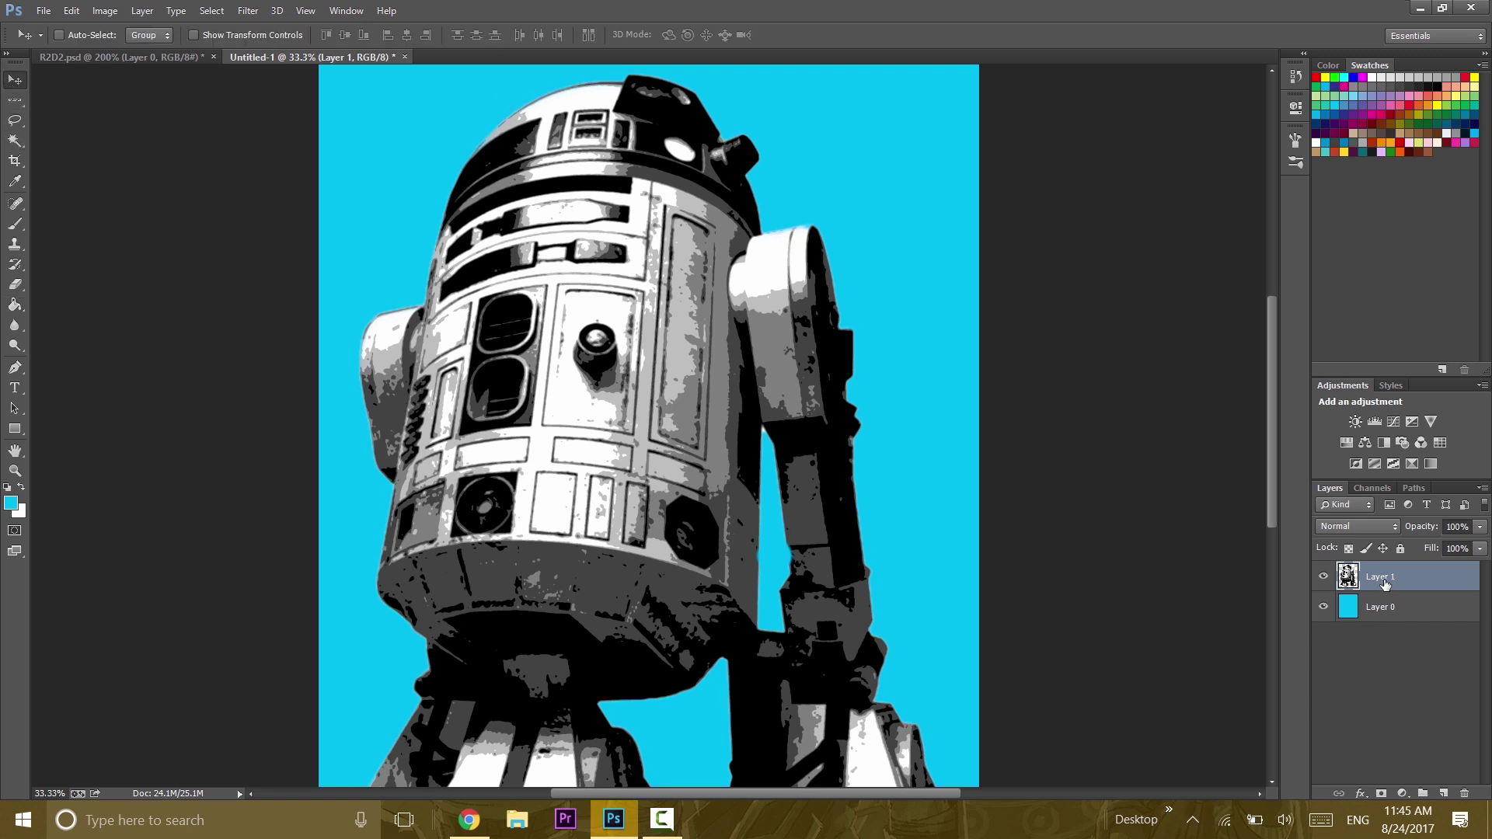
left_click_drag(1384, 585, 1444, 794)
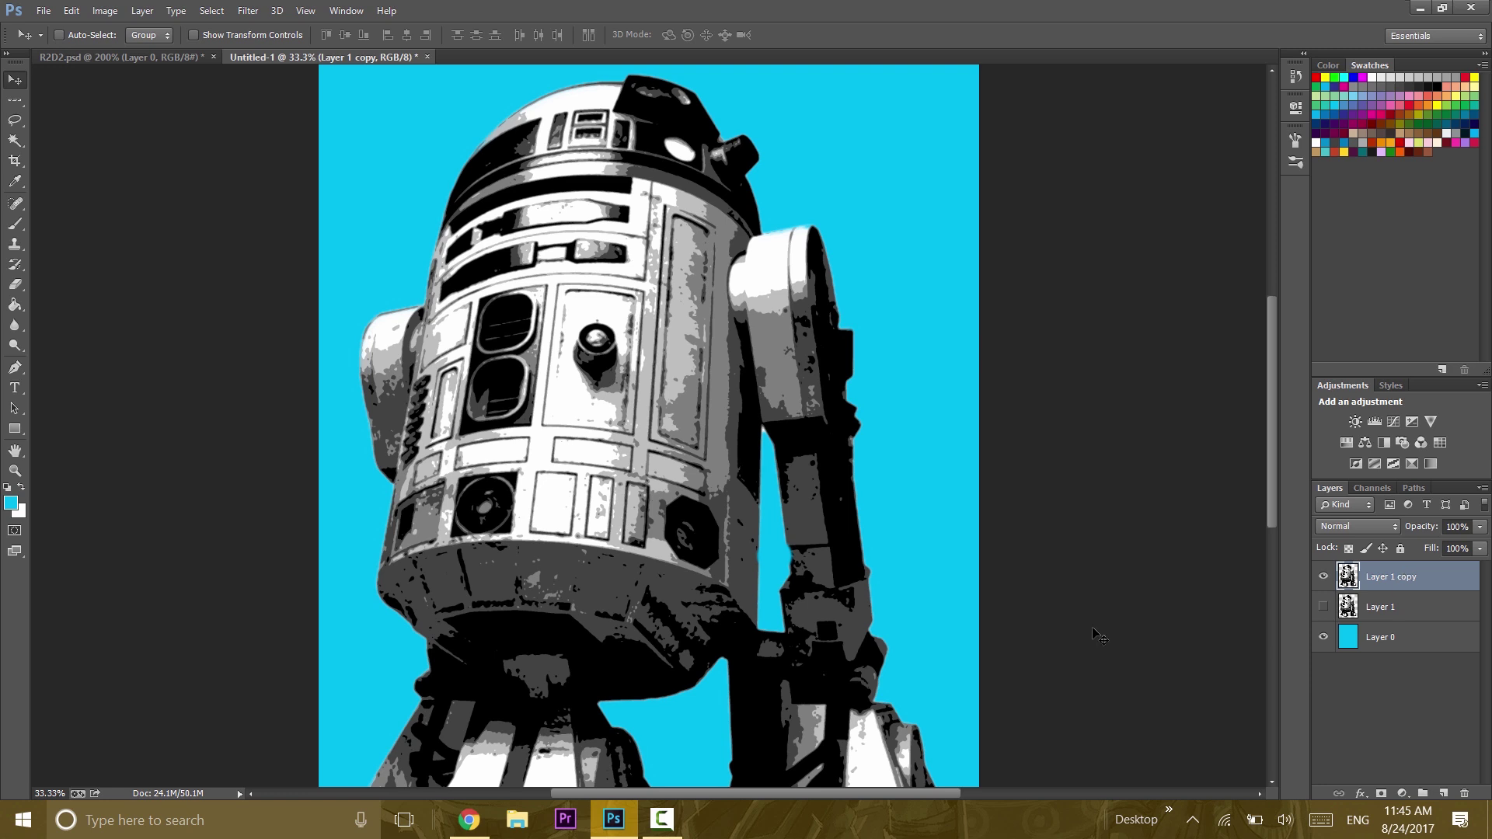
left_click(18, 143)
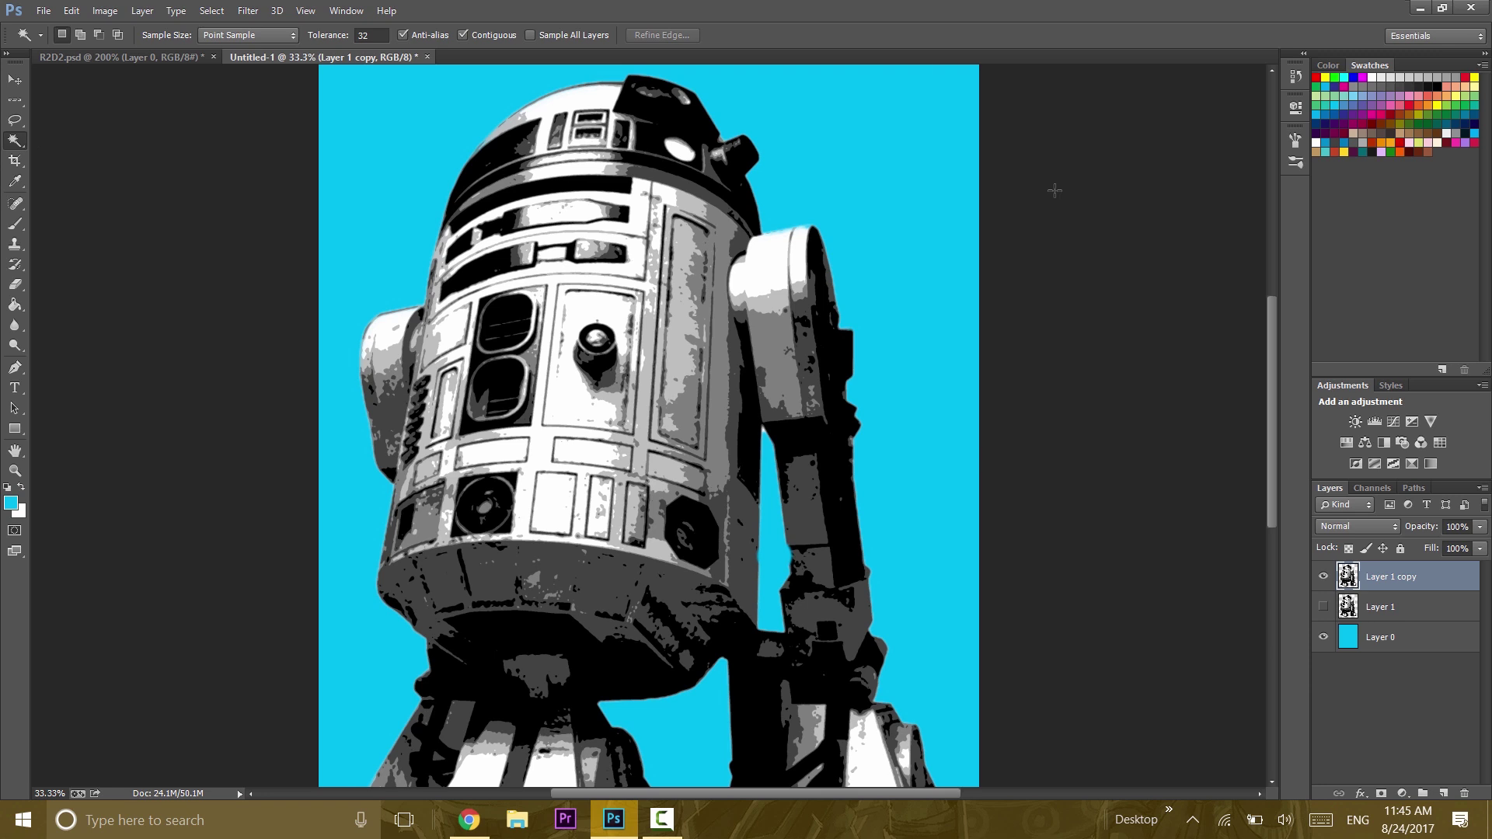
right_click(870, 162)
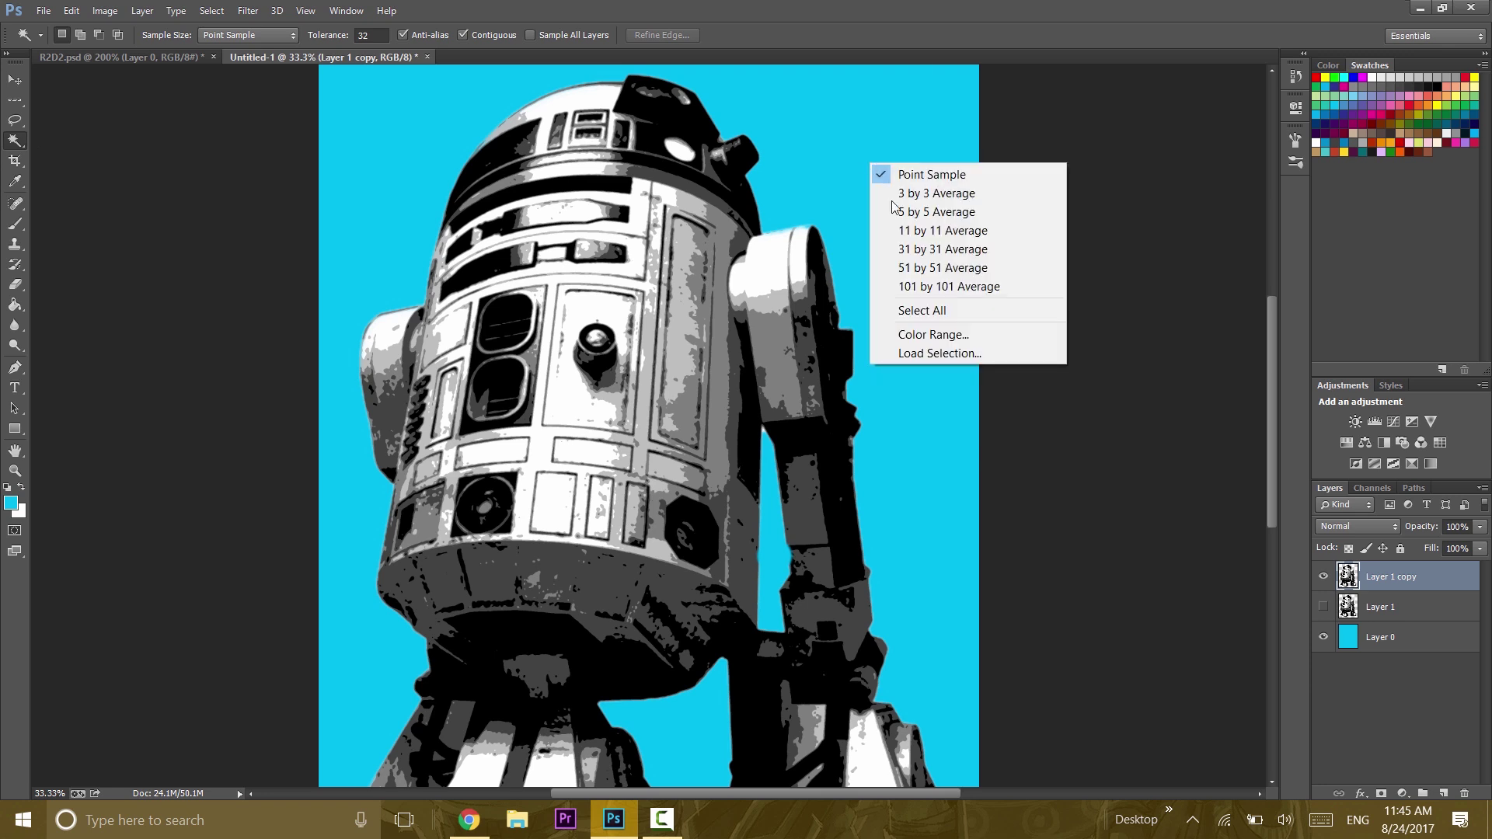
Step: Select the black tones with Color Range, cut them to Layer 2, and delete Layer 2
left_click(960, 336)
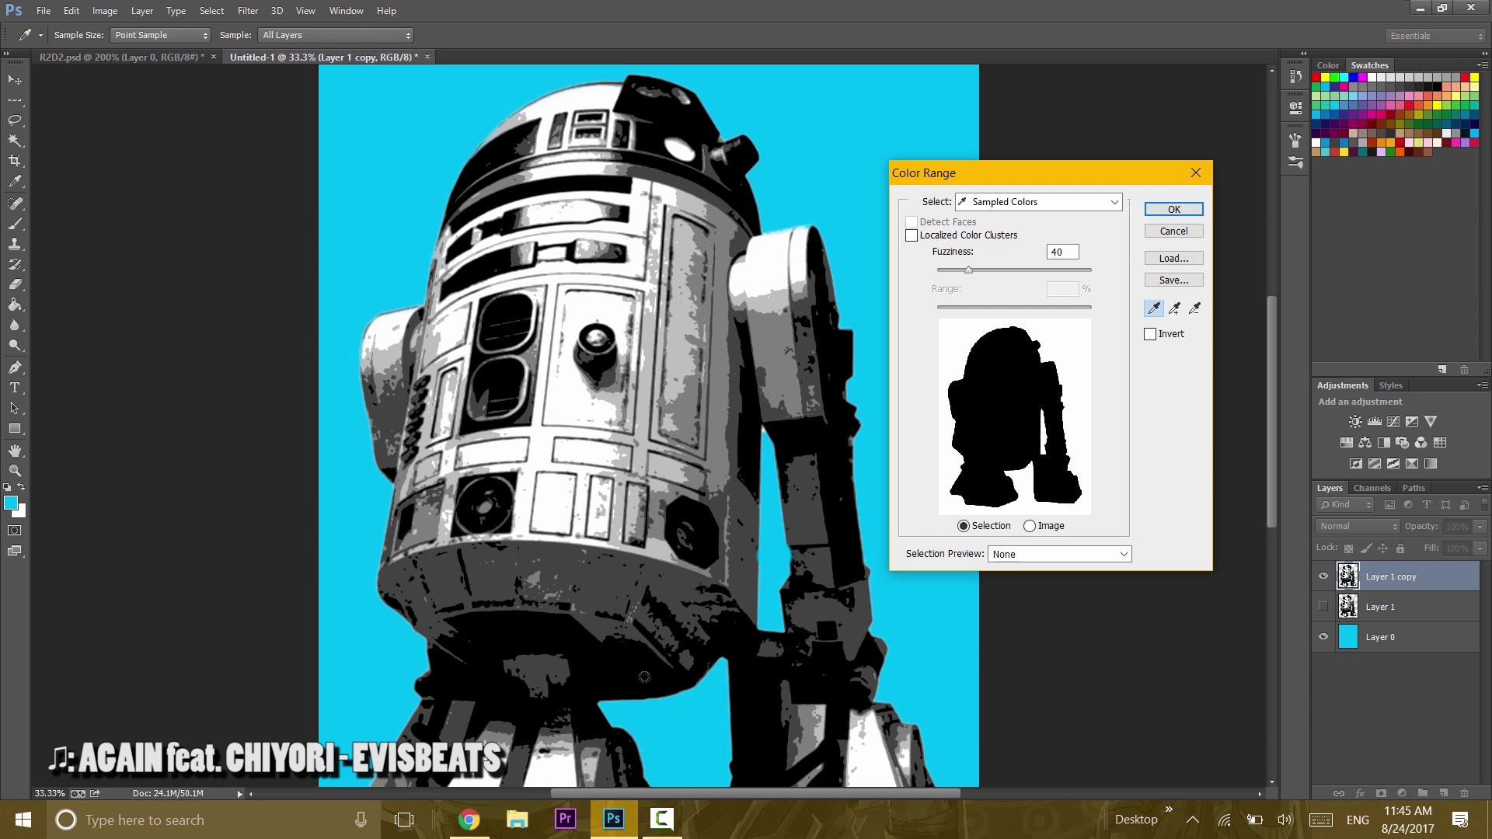
left_click(644, 677)
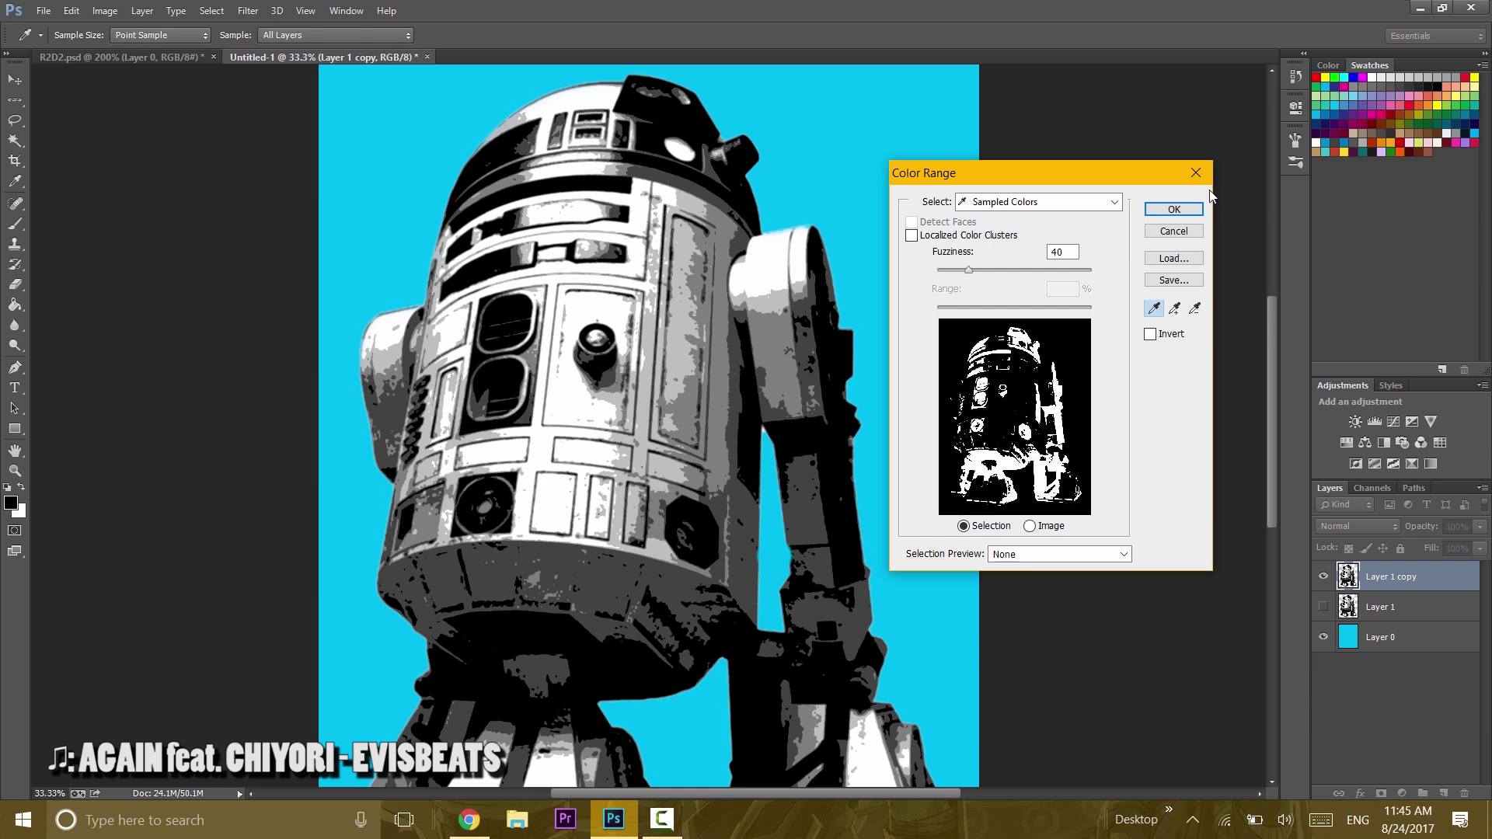
left_click(1175, 210)
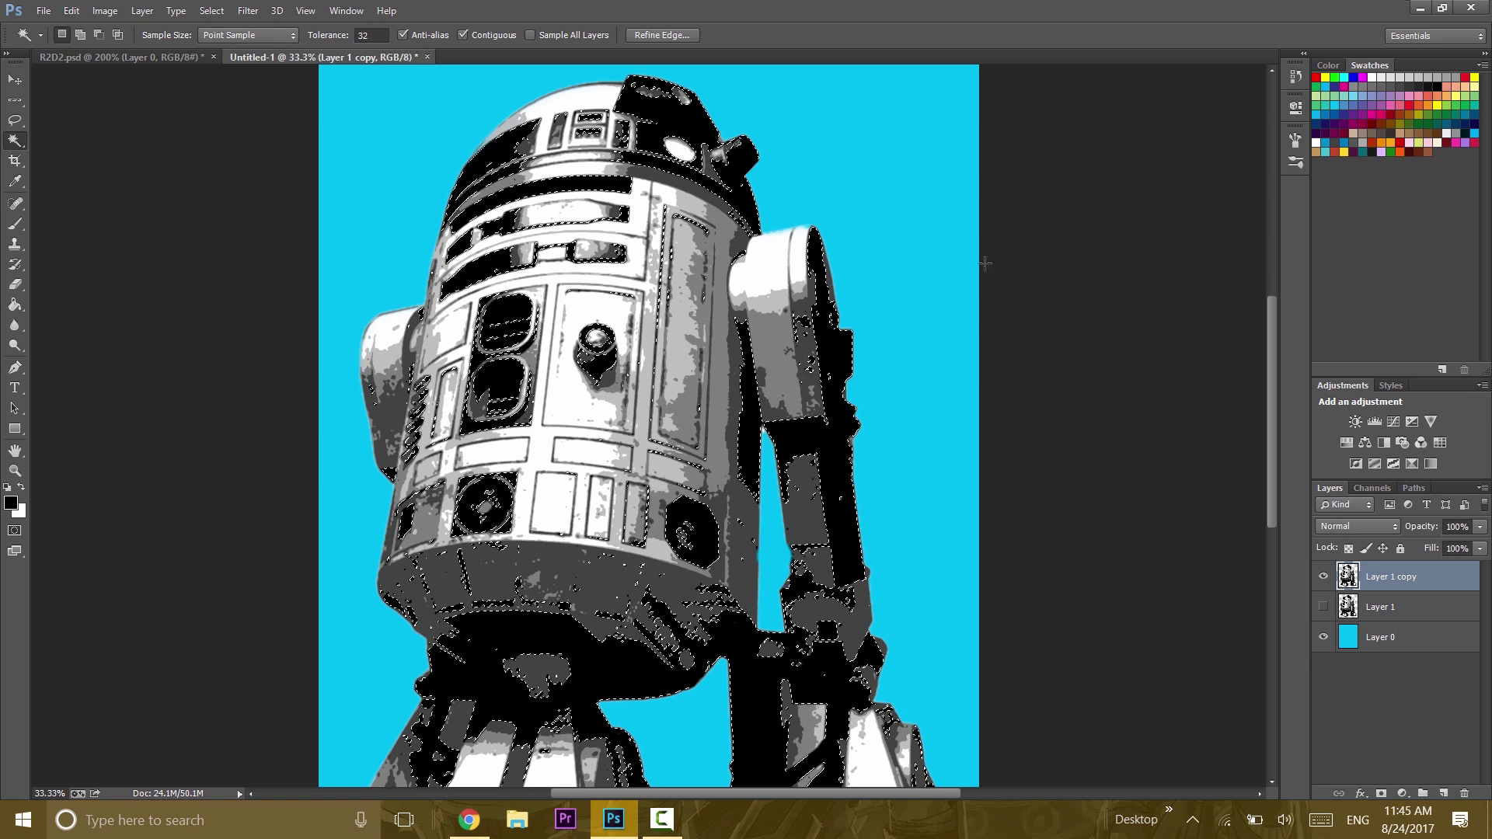
right_click(939, 197)
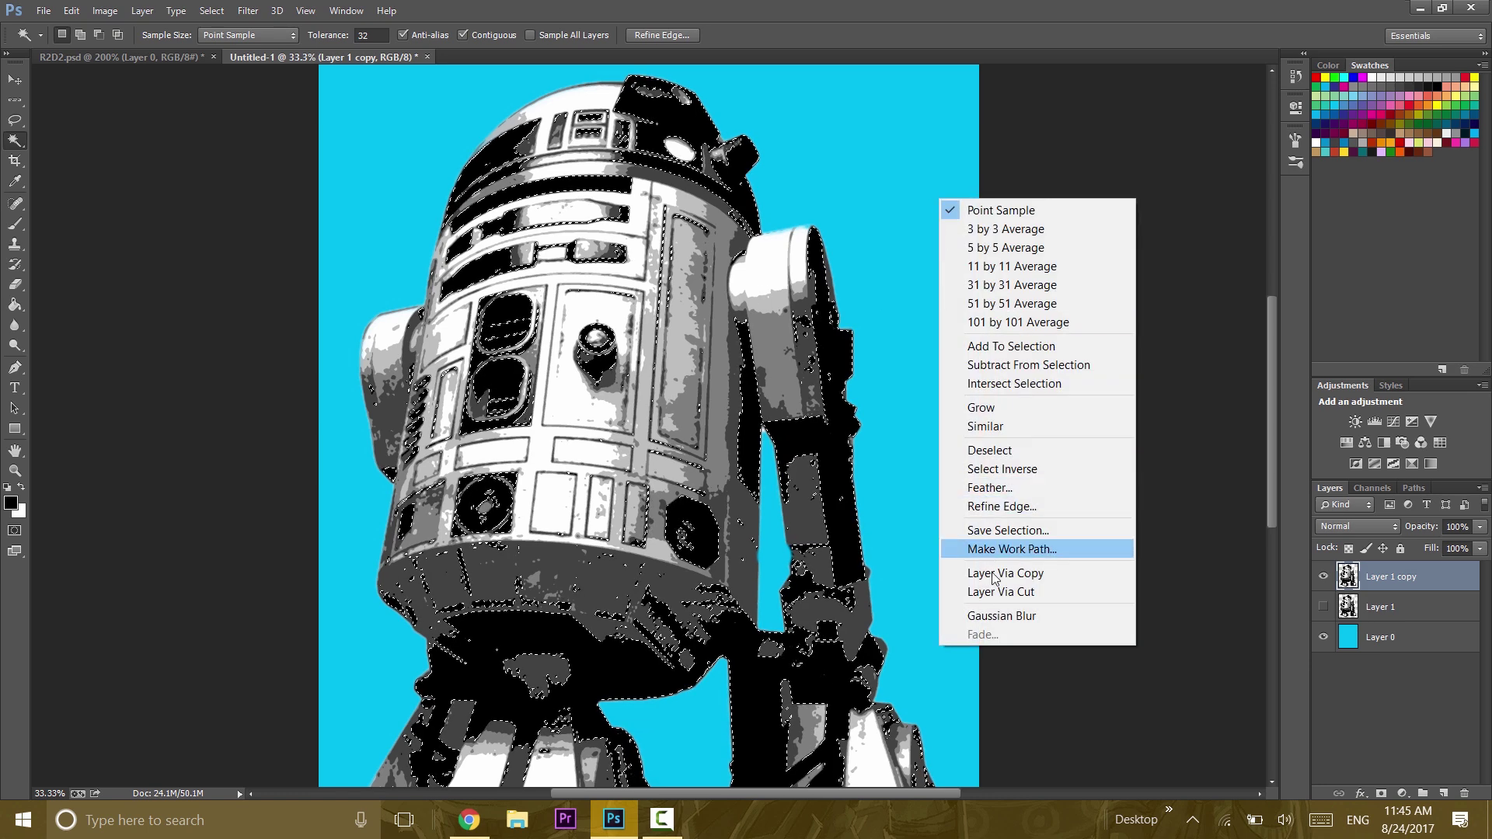
left_click(1011, 592)
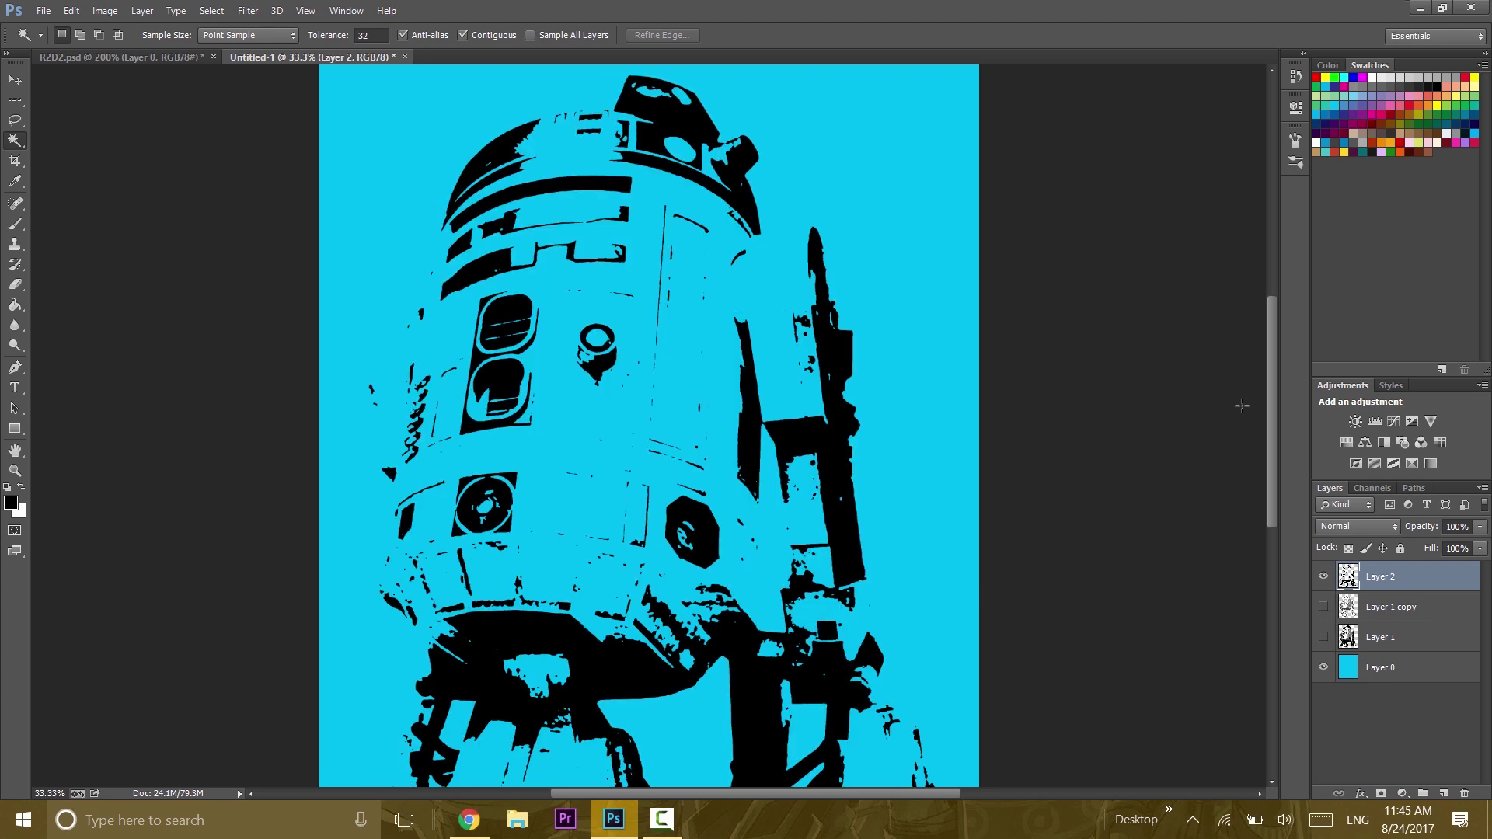
key("ctrl+minus")
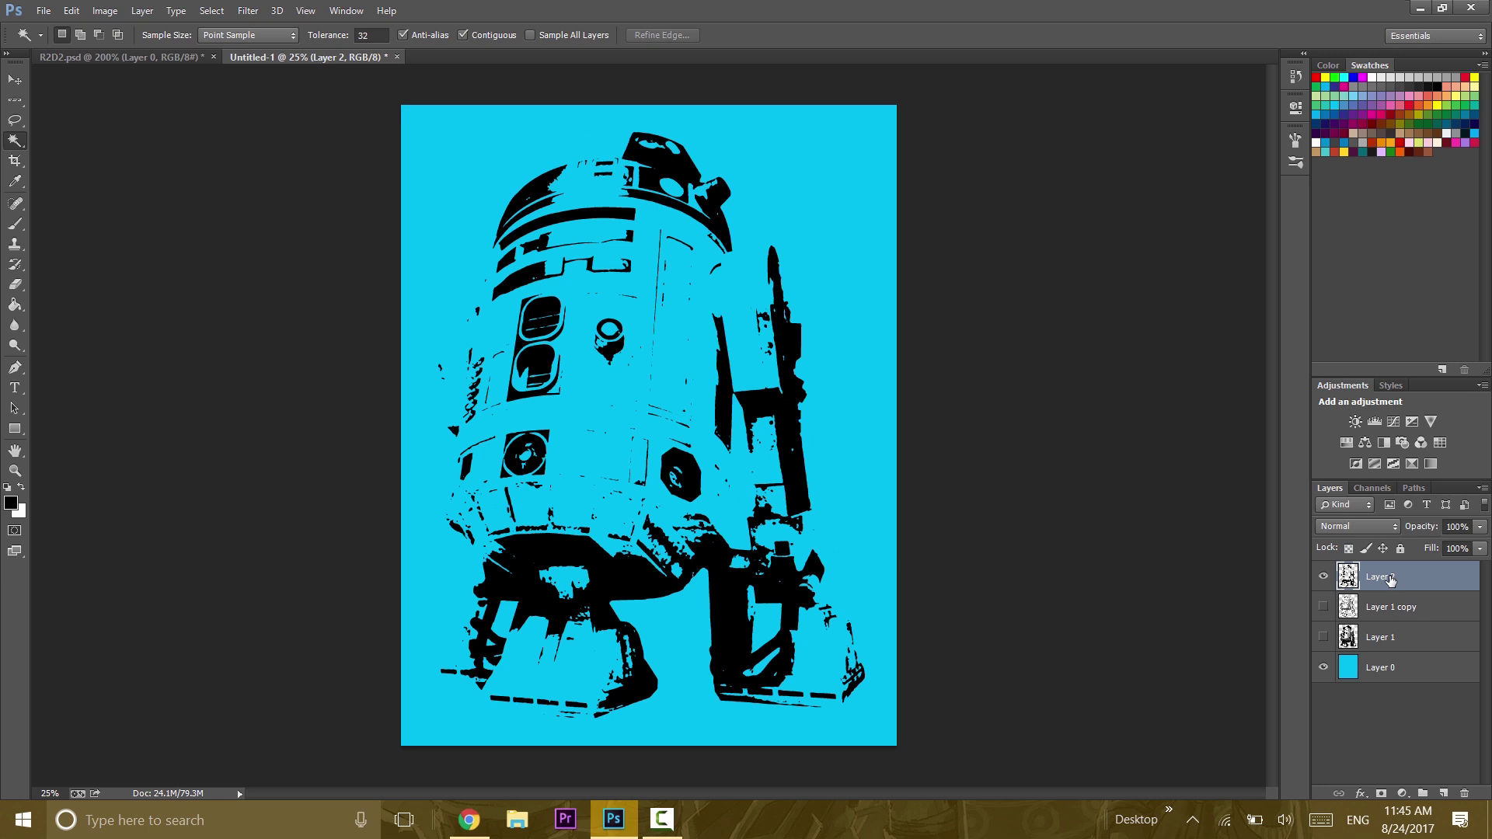
left_click_drag(1391, 579, 1466, 794)
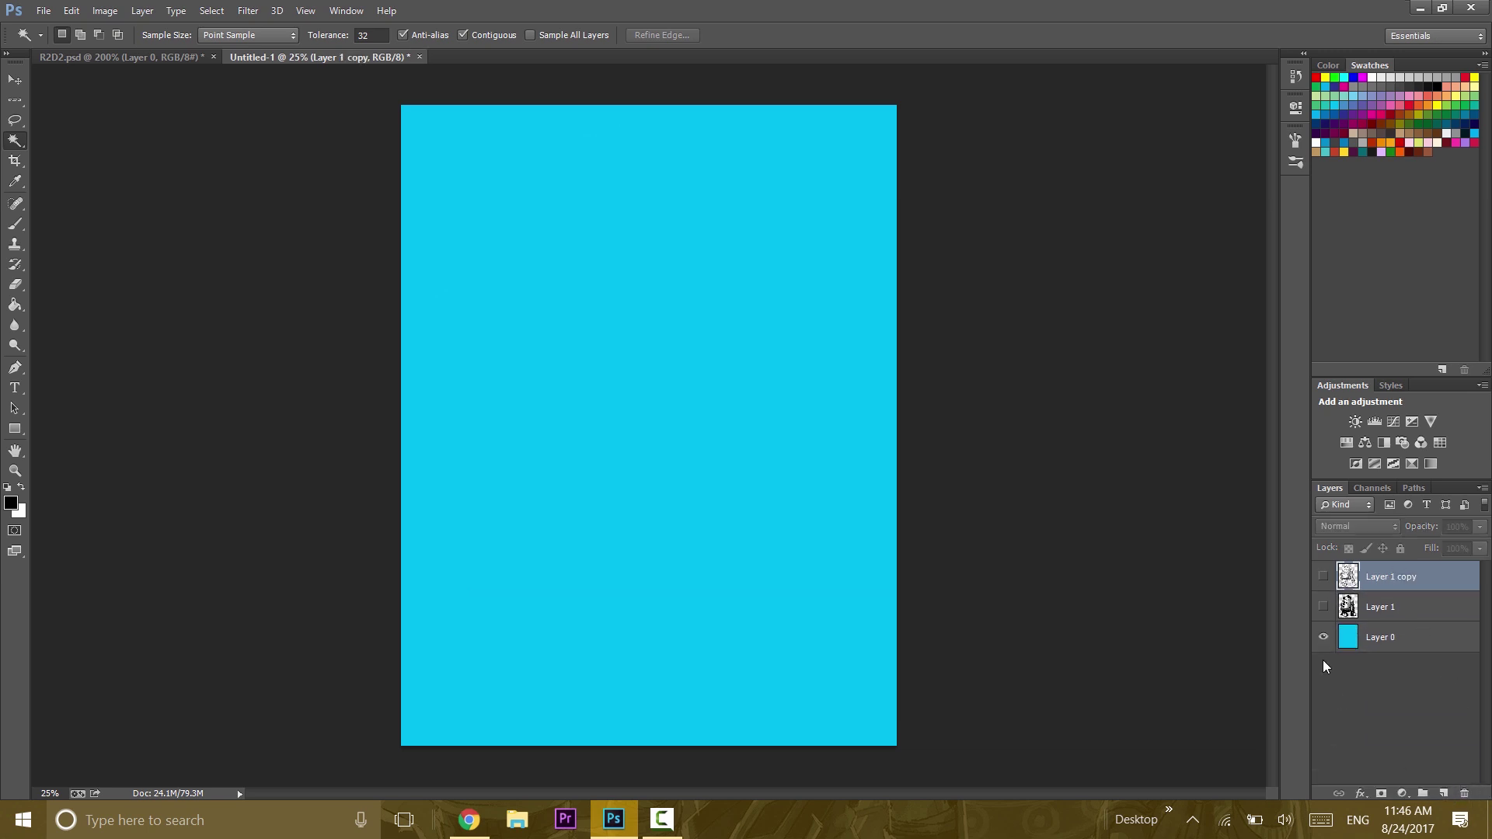
Step: Duplicate Layer 1 copy as Layer 1 copy 2 and hide the original
left_click(1325, 576)
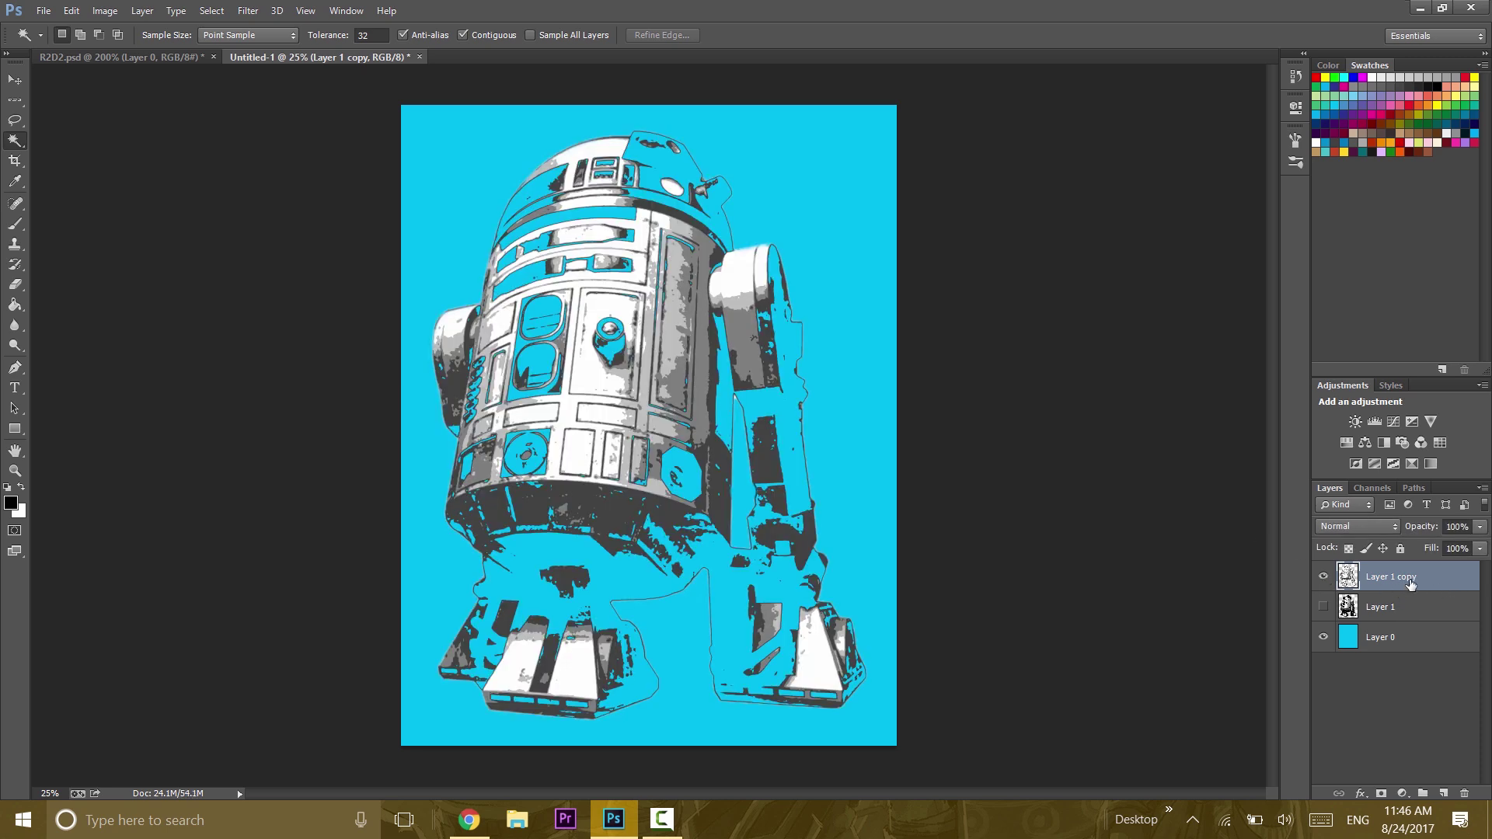
left_click_drag(1397, 580, 1443, 794)
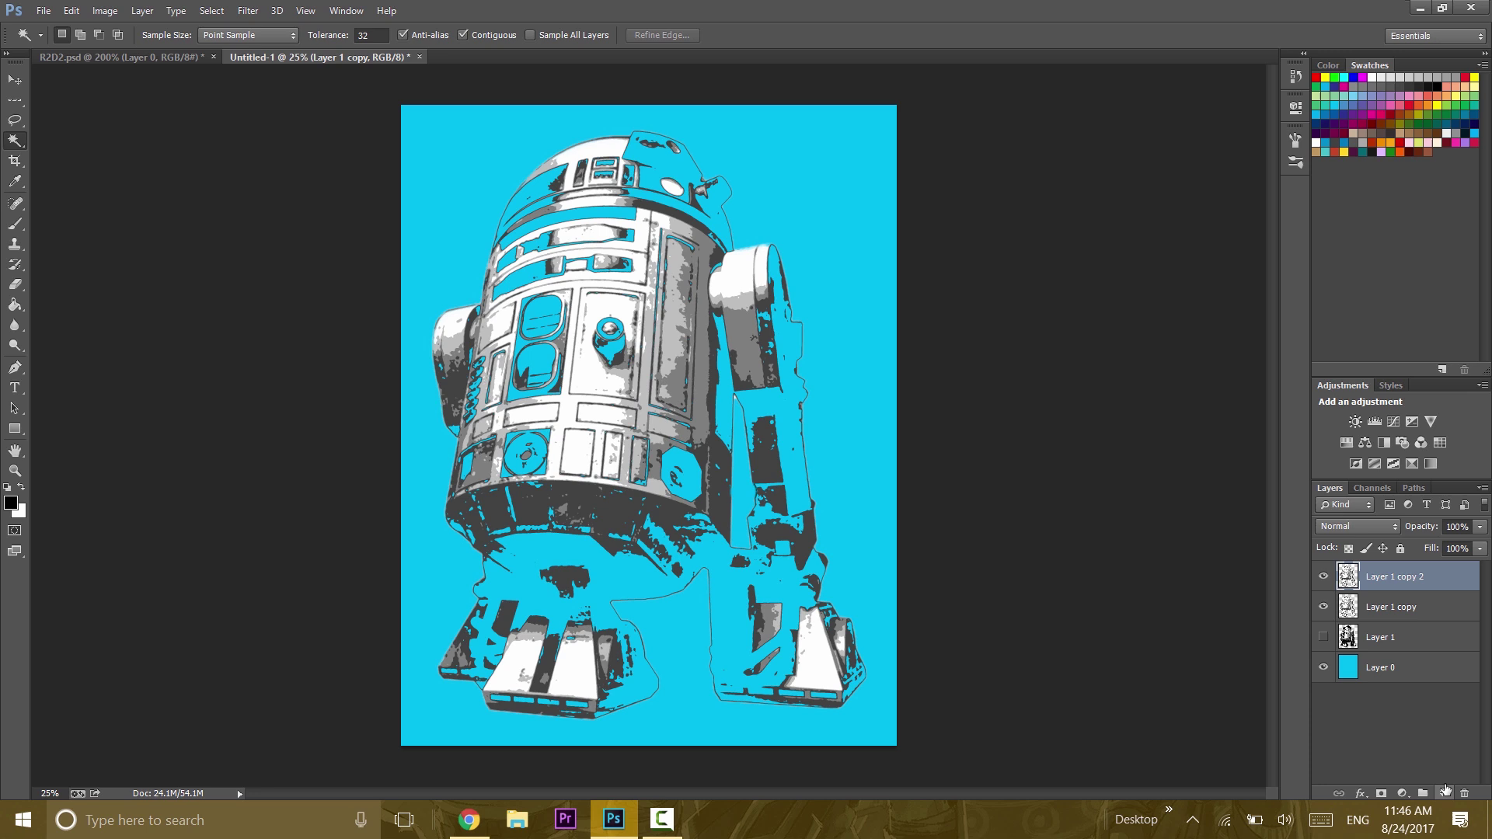
left_click(1324, 608)
Step: Cut the dark grey tones from Layer 1 copy 2 via Color Range and delete the cut layer
right_click(839, 278)
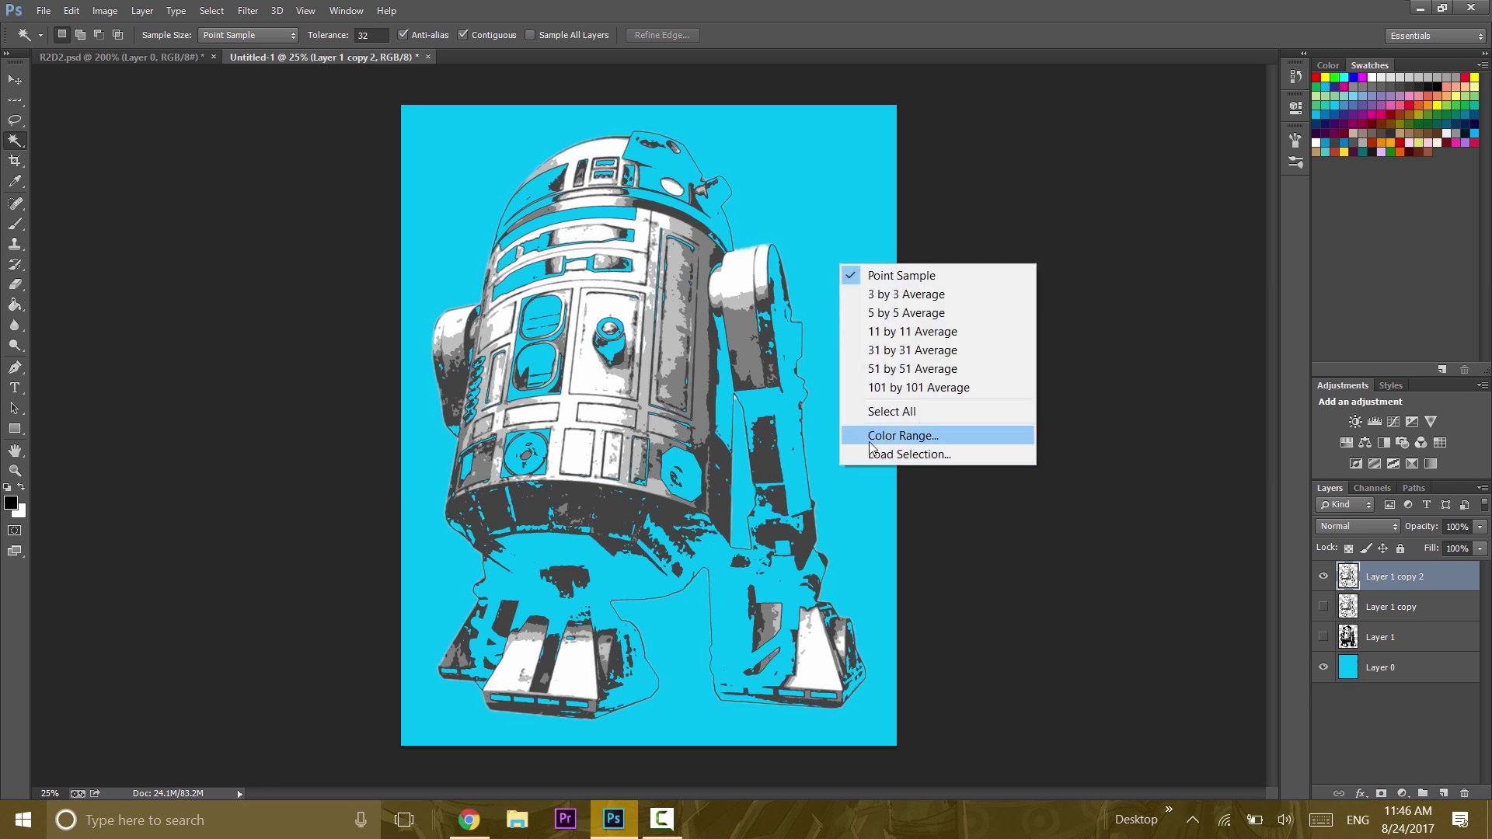
left_click(862, 436)
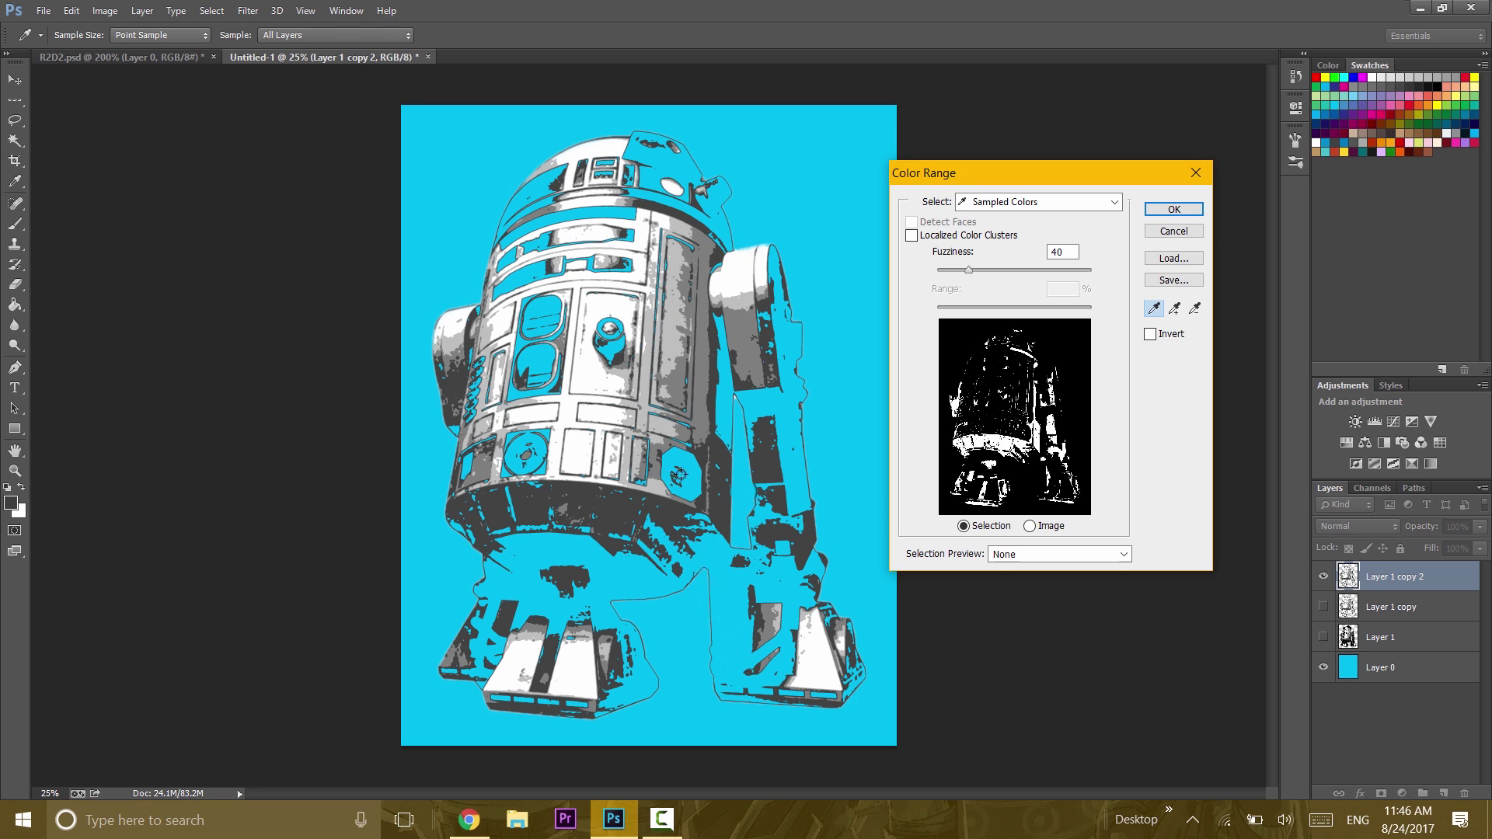
left_click(1175, 210)
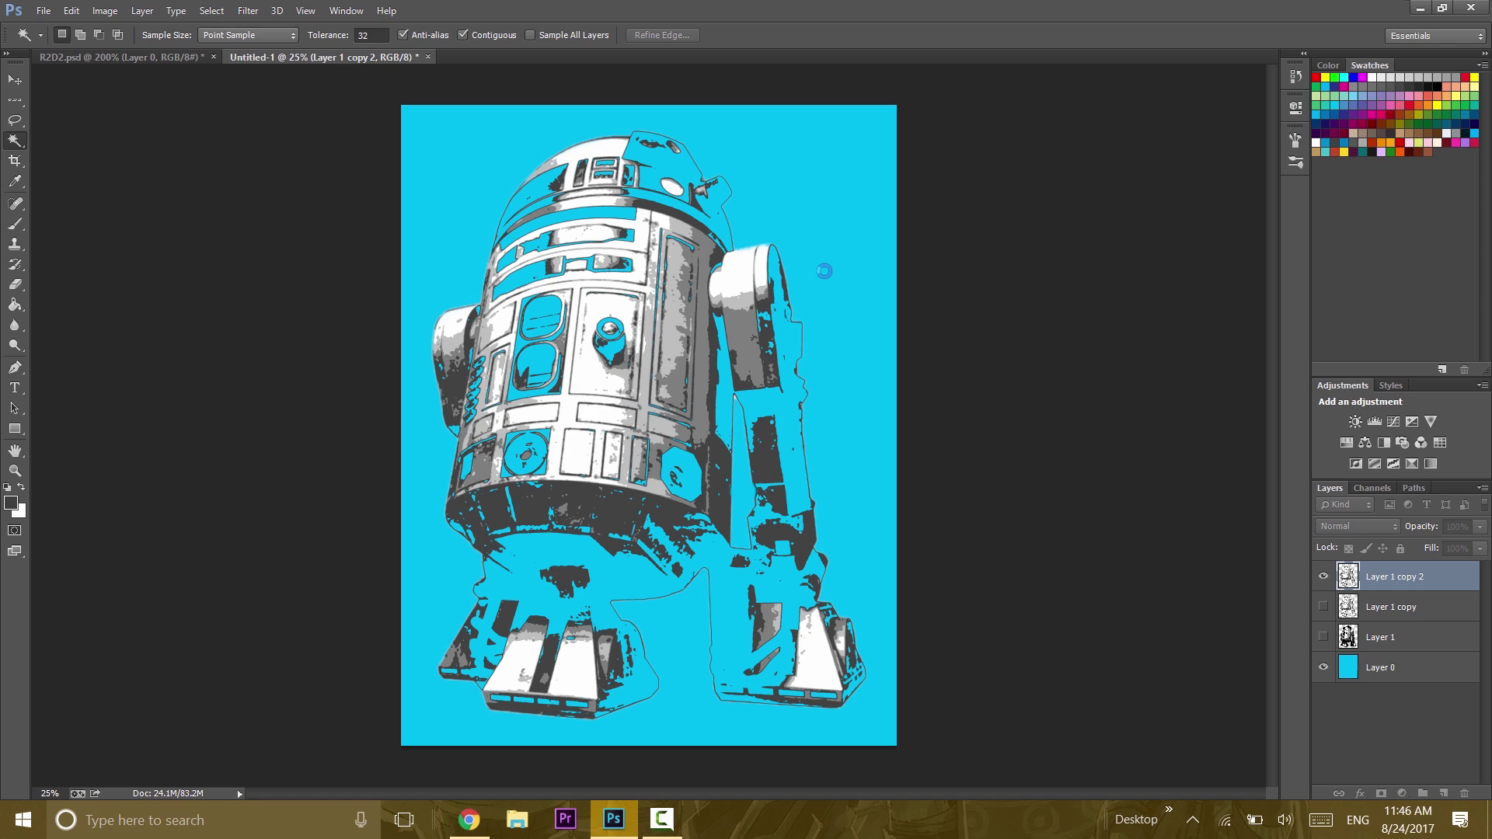
right_click(844, 240)
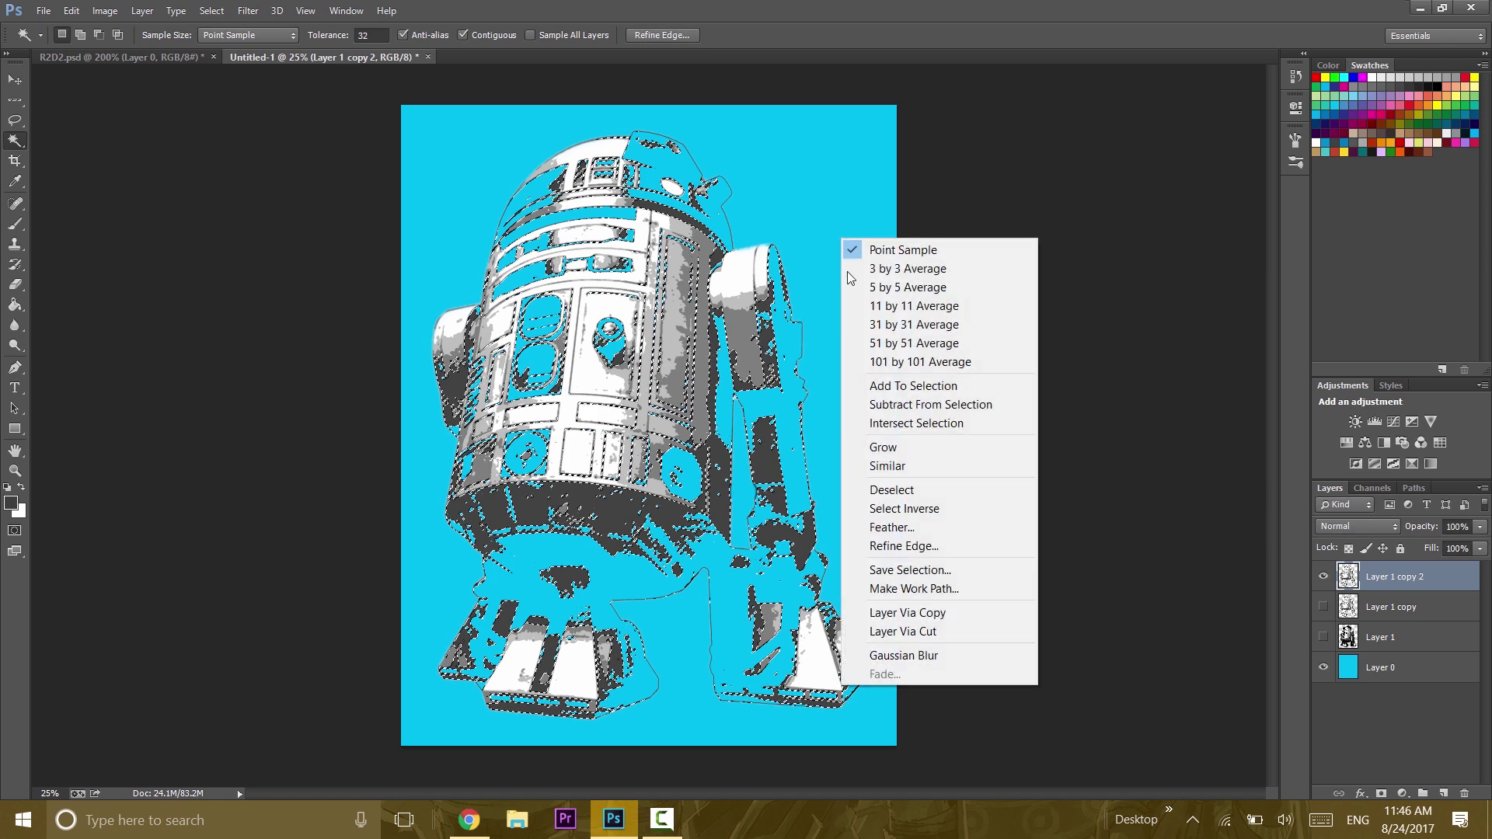
left_click(903, 631)
left_click(1324, 609)
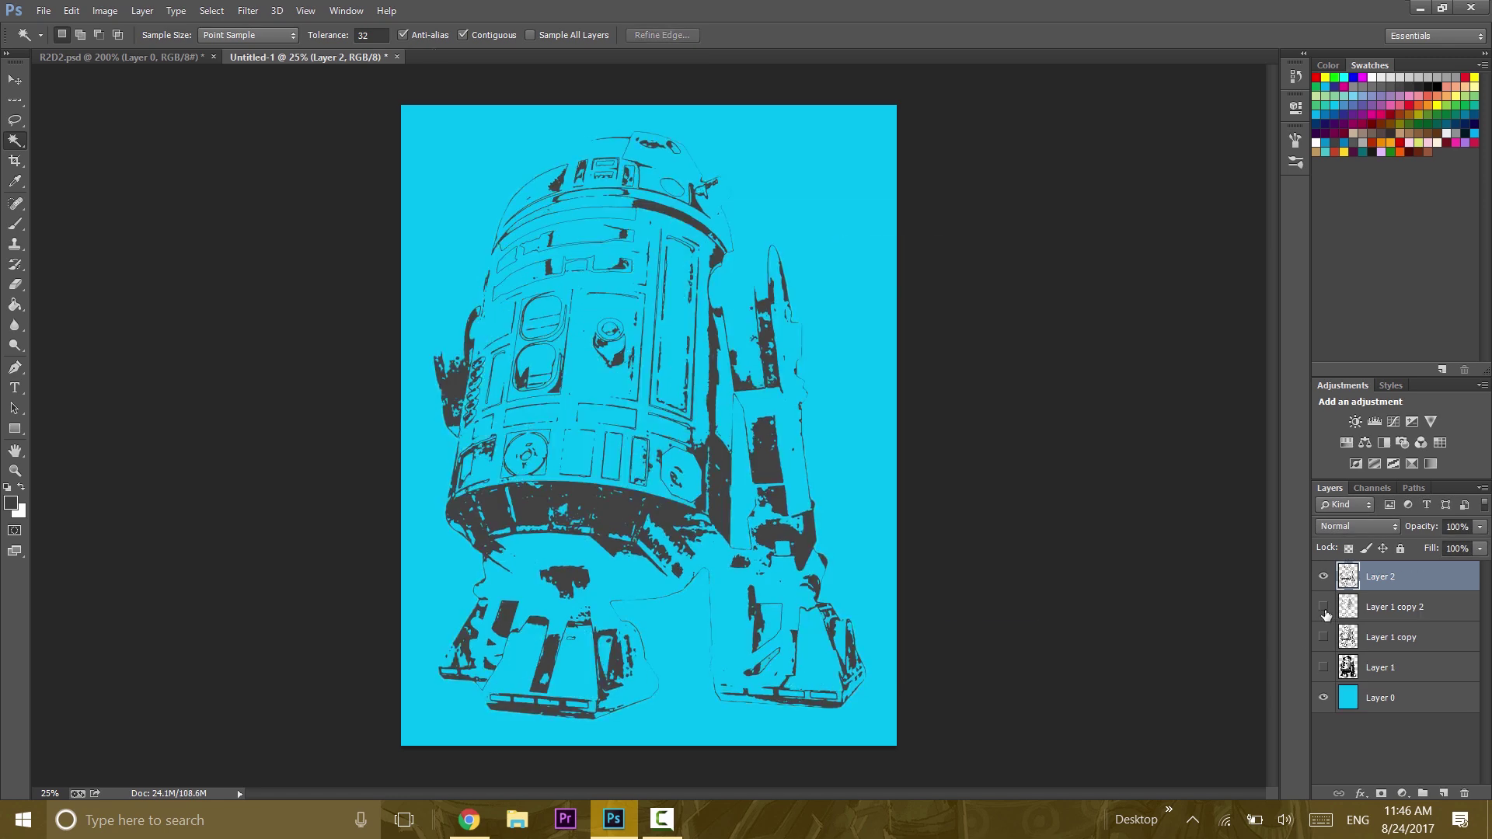
left_click_drag(1380, 581, 1465, 793)
Step: Duplicate Layer 1 copy 2 as Layer 1 copy 3 and hide copy 2
left_click(1322, 578)
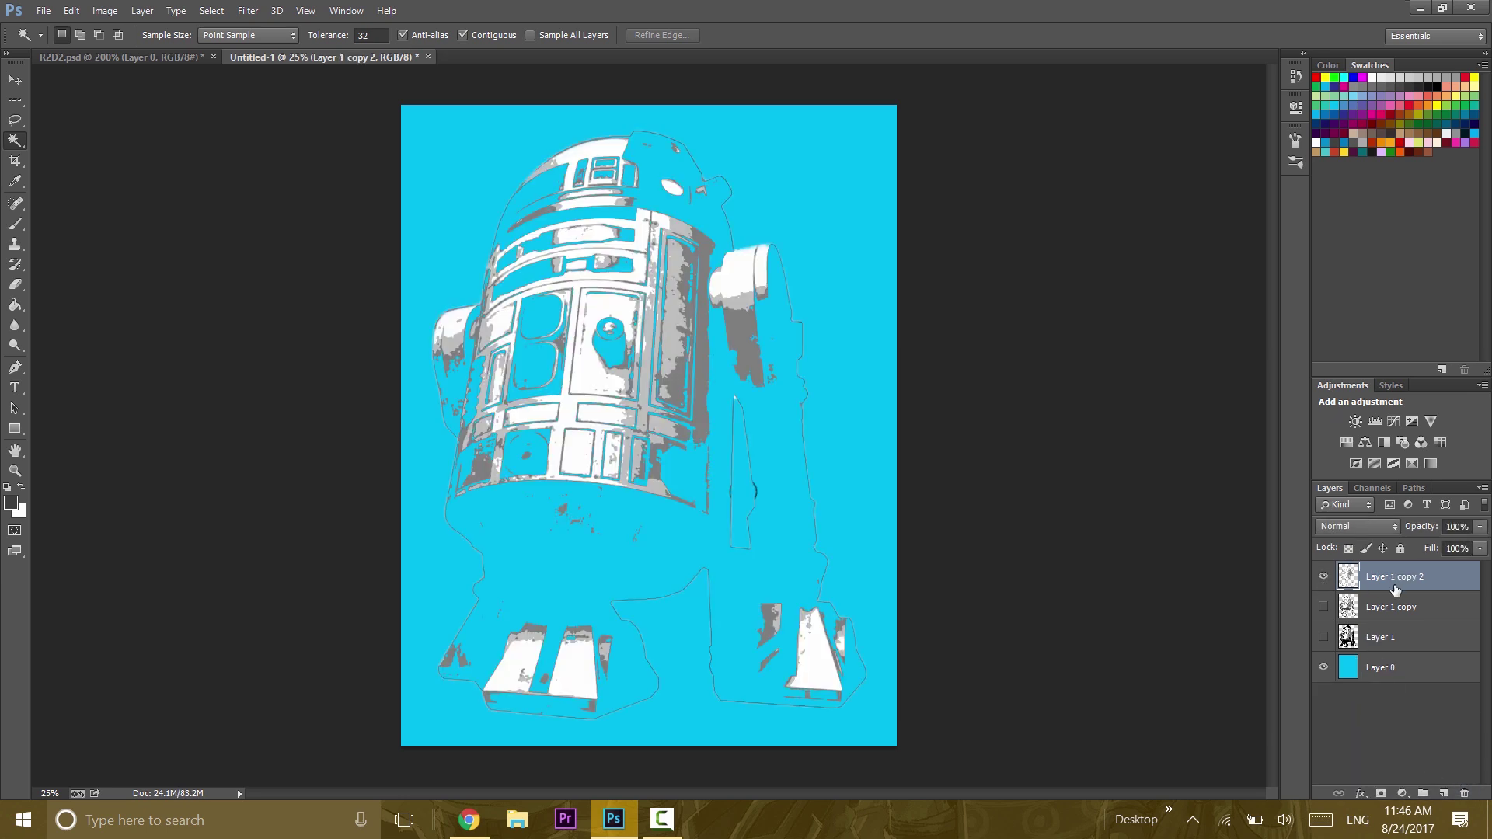
left_click_drag(1406, 595, 1443, 793)
left_click(1322, 608)
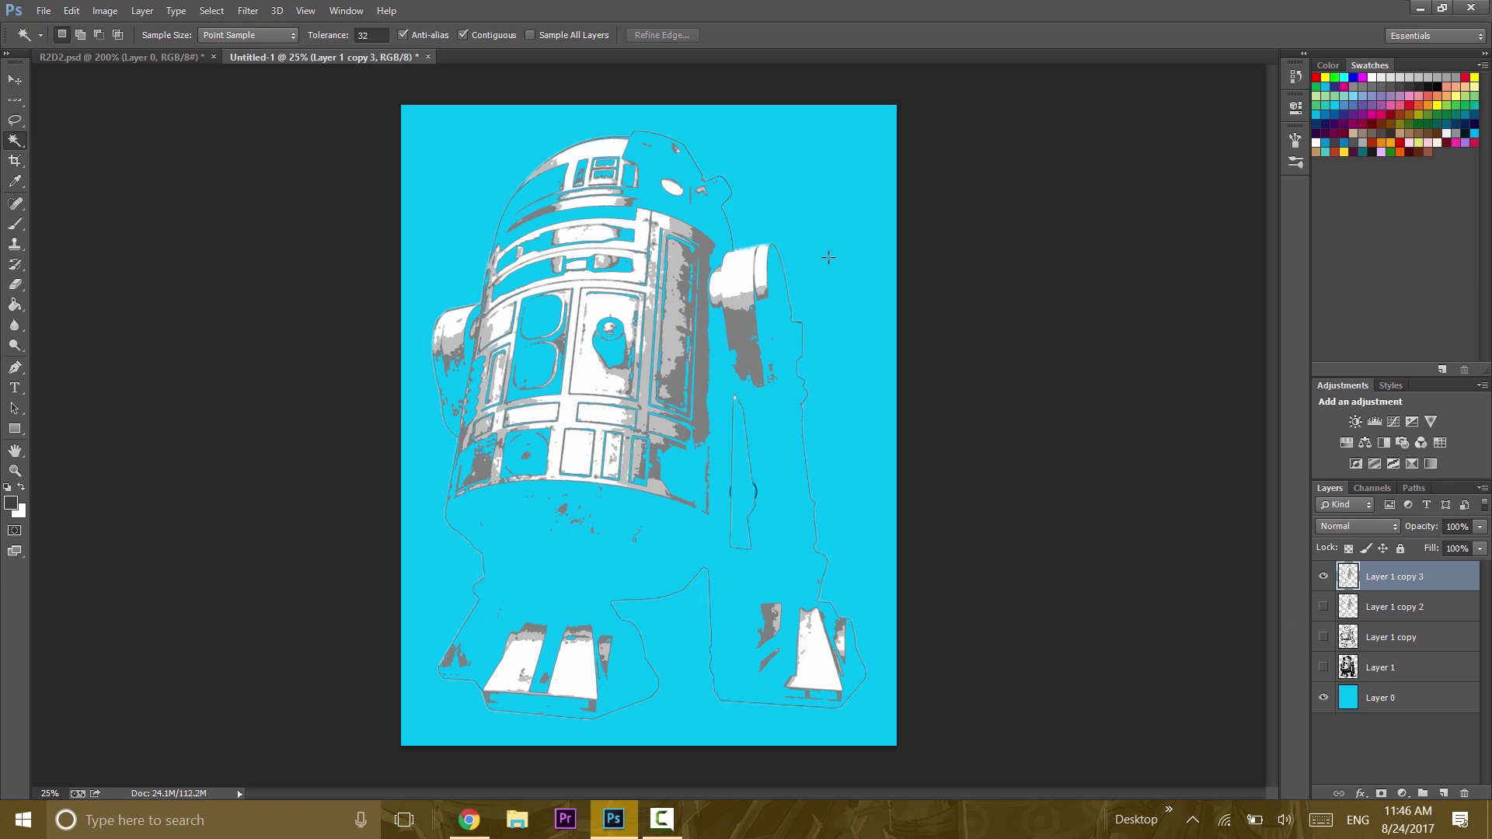
Step: Cut the light grey tones to a new layer, hide Layer 1 copy 3, and delete the cut layer
right_click(826, 246)
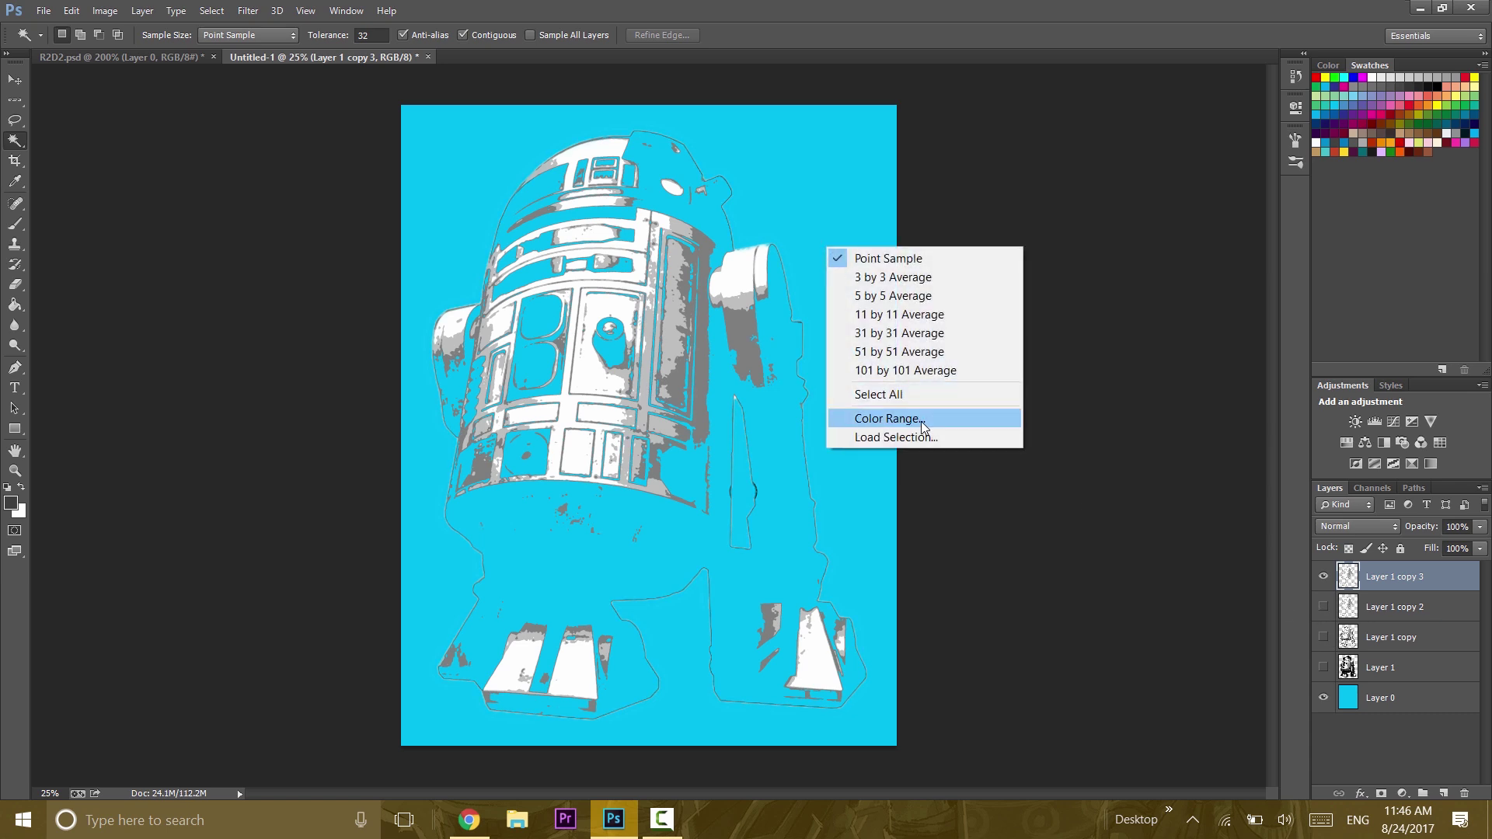
left_click(830, 424)
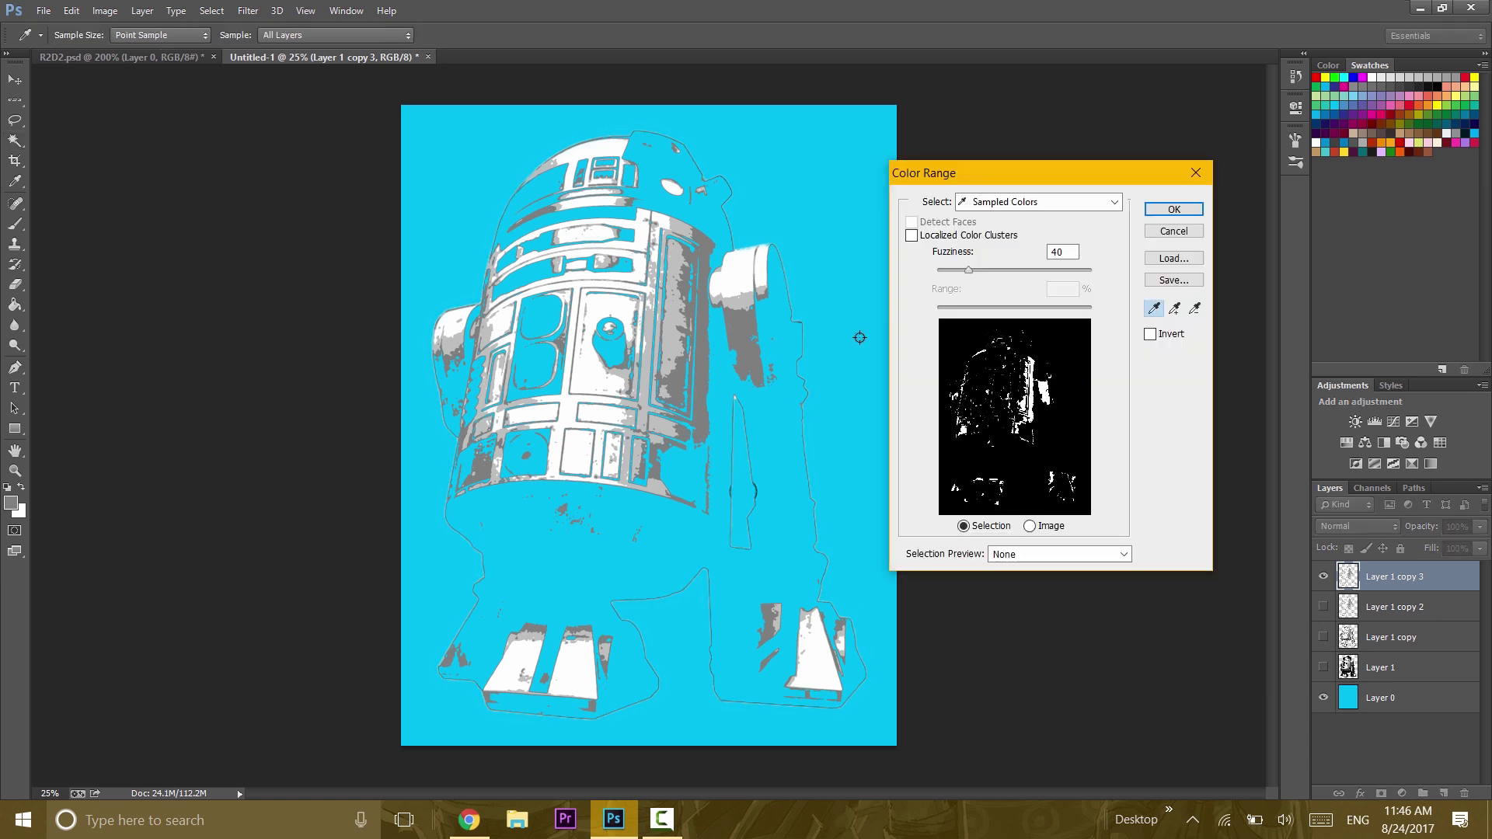
left_click(1173, 210)
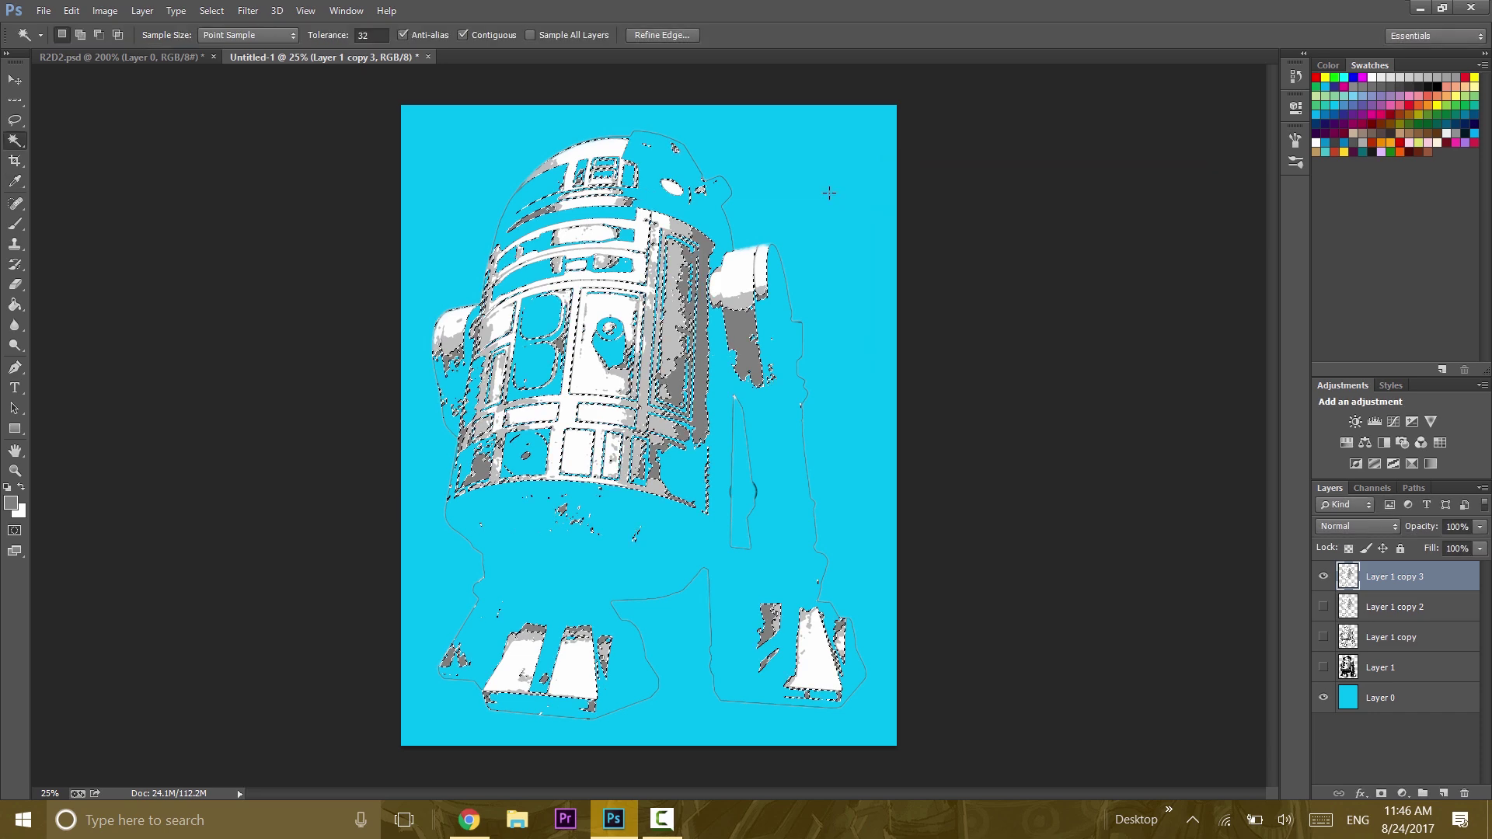
right_click(832, 196)
left_click(925, 587)
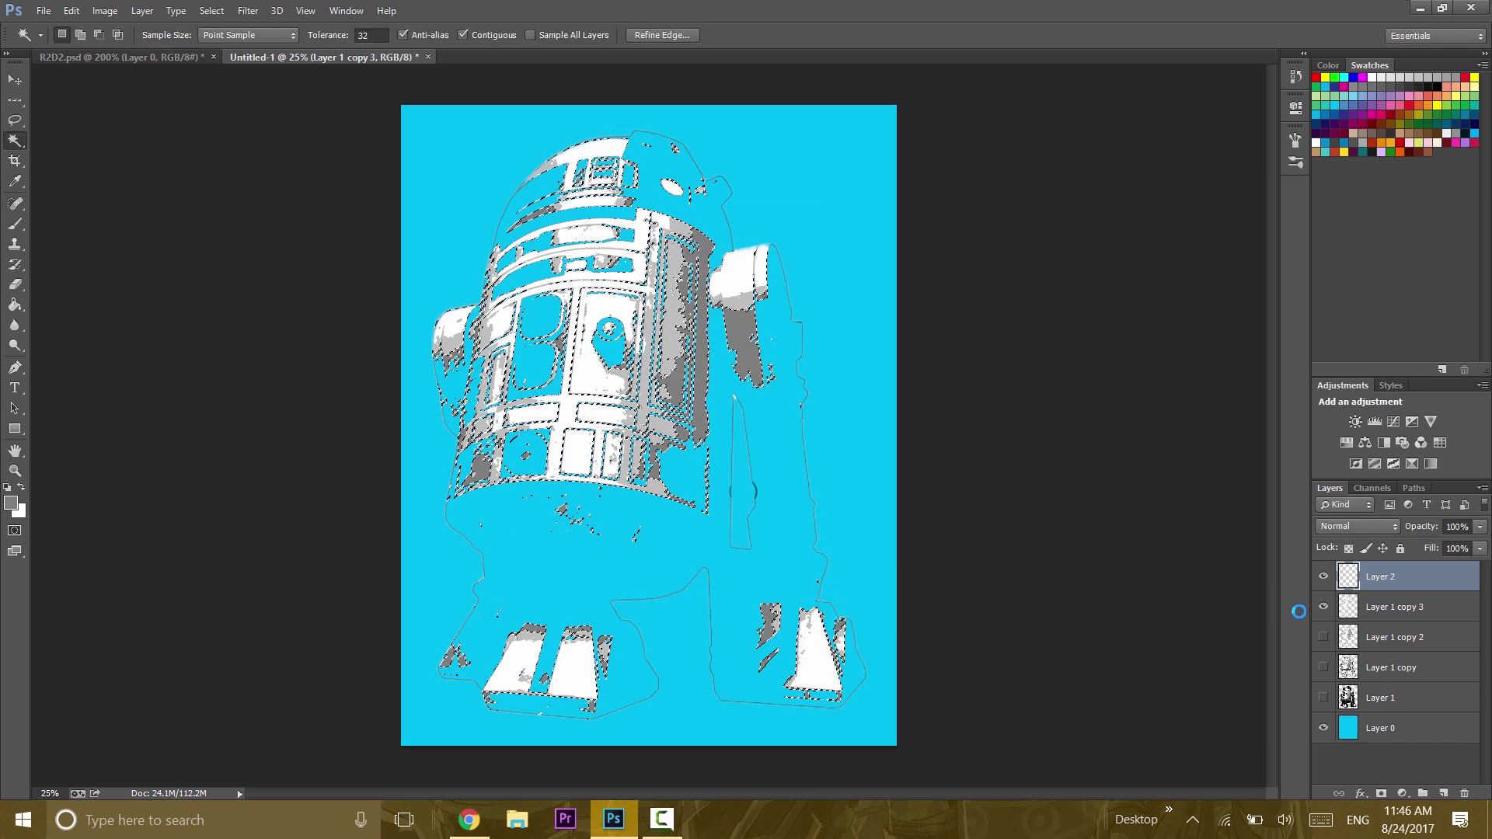
left_click(1325, 610)
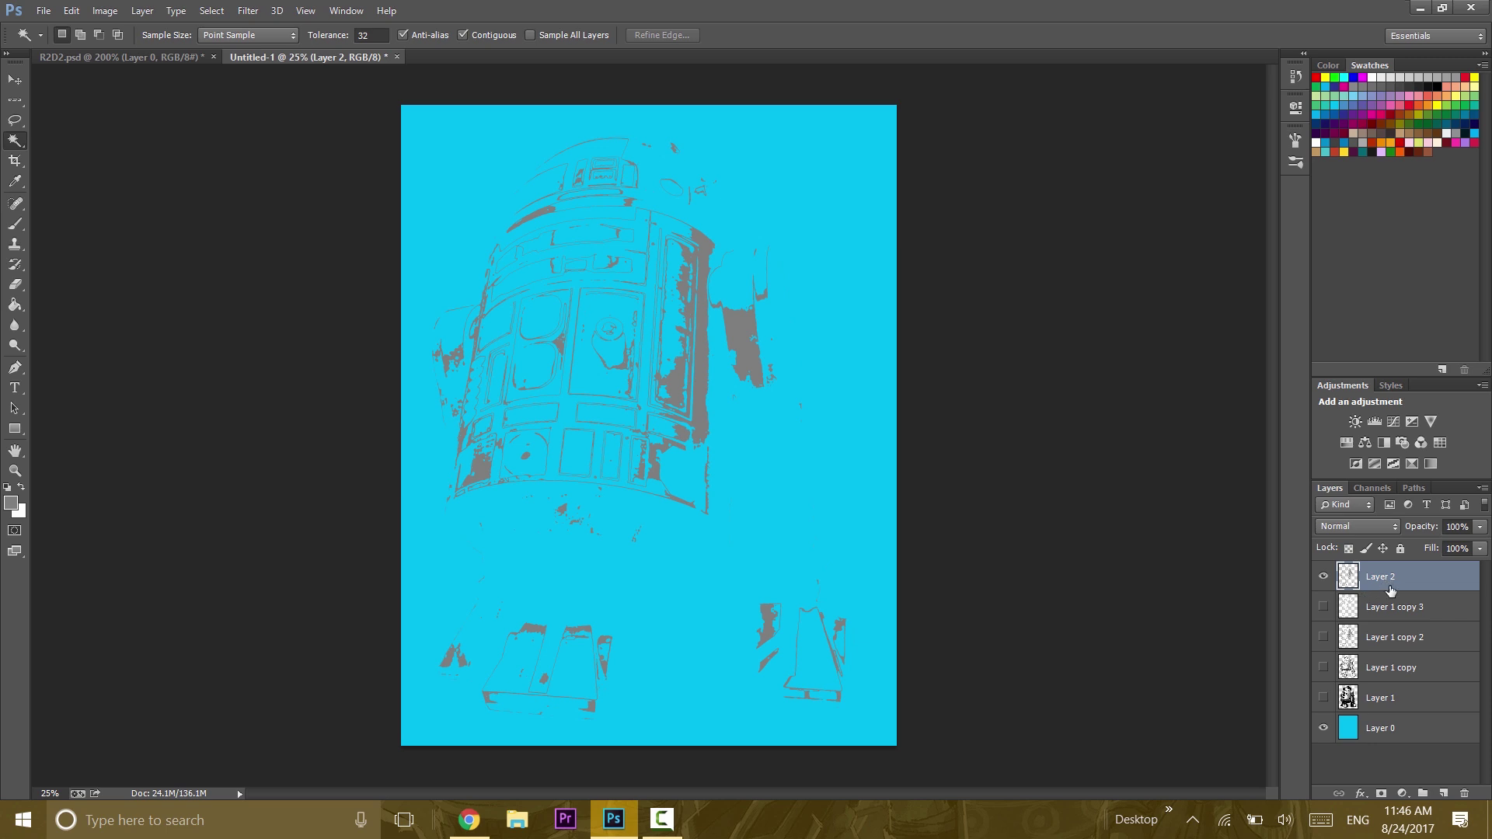
left_click_drag(1392, 590, 1465, 793)
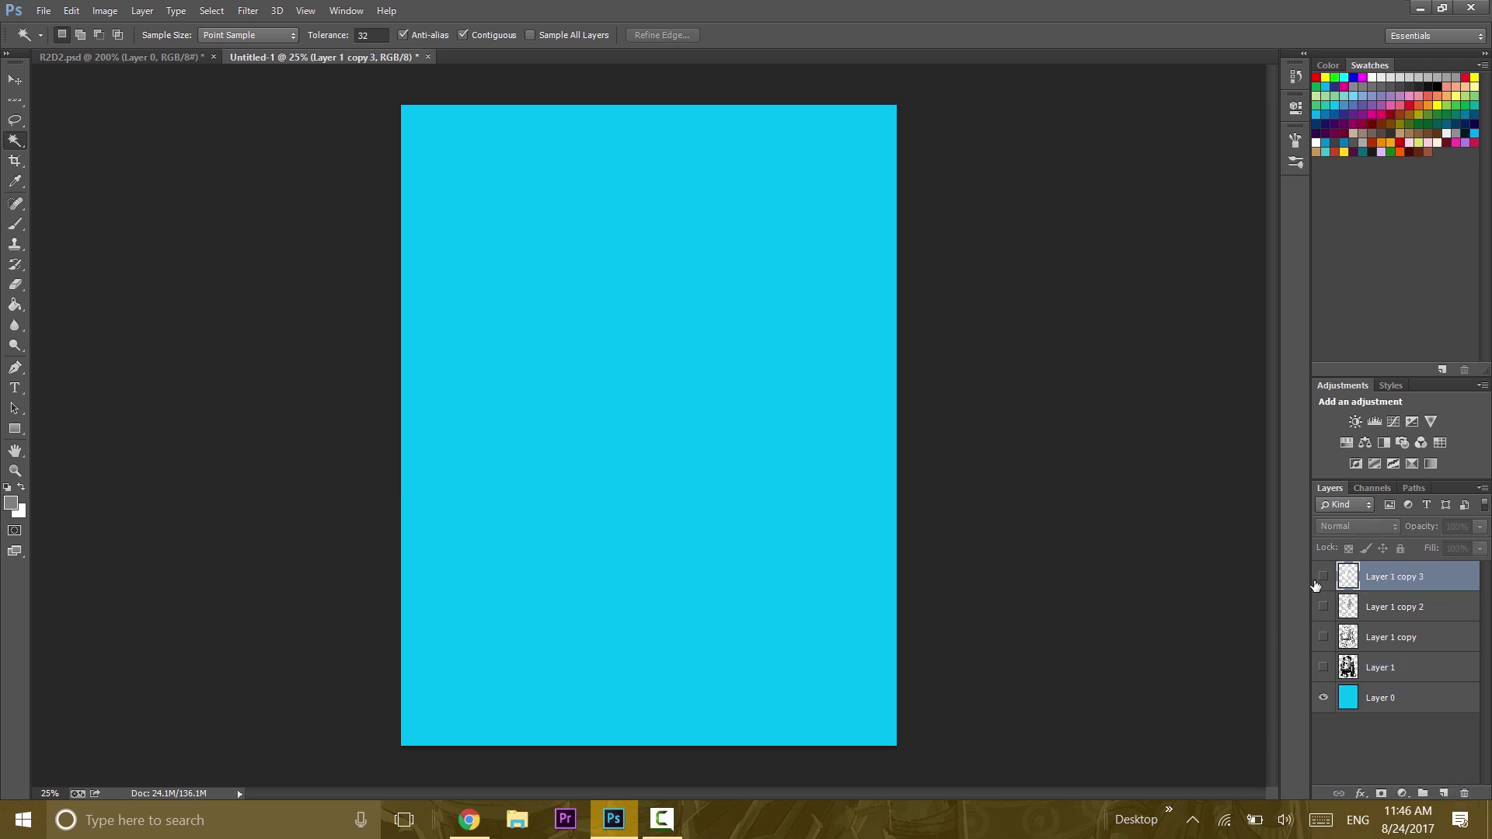
Step: Duplicate Layer 1 copy 3 into Layer 1 copy 4 and hide the original
left_click(1322, 577)
left_click(1319, 576)
left_click(1322, 577)
left_click_drag(1400, 582, 1444, 792)
left_click(1324, 608)
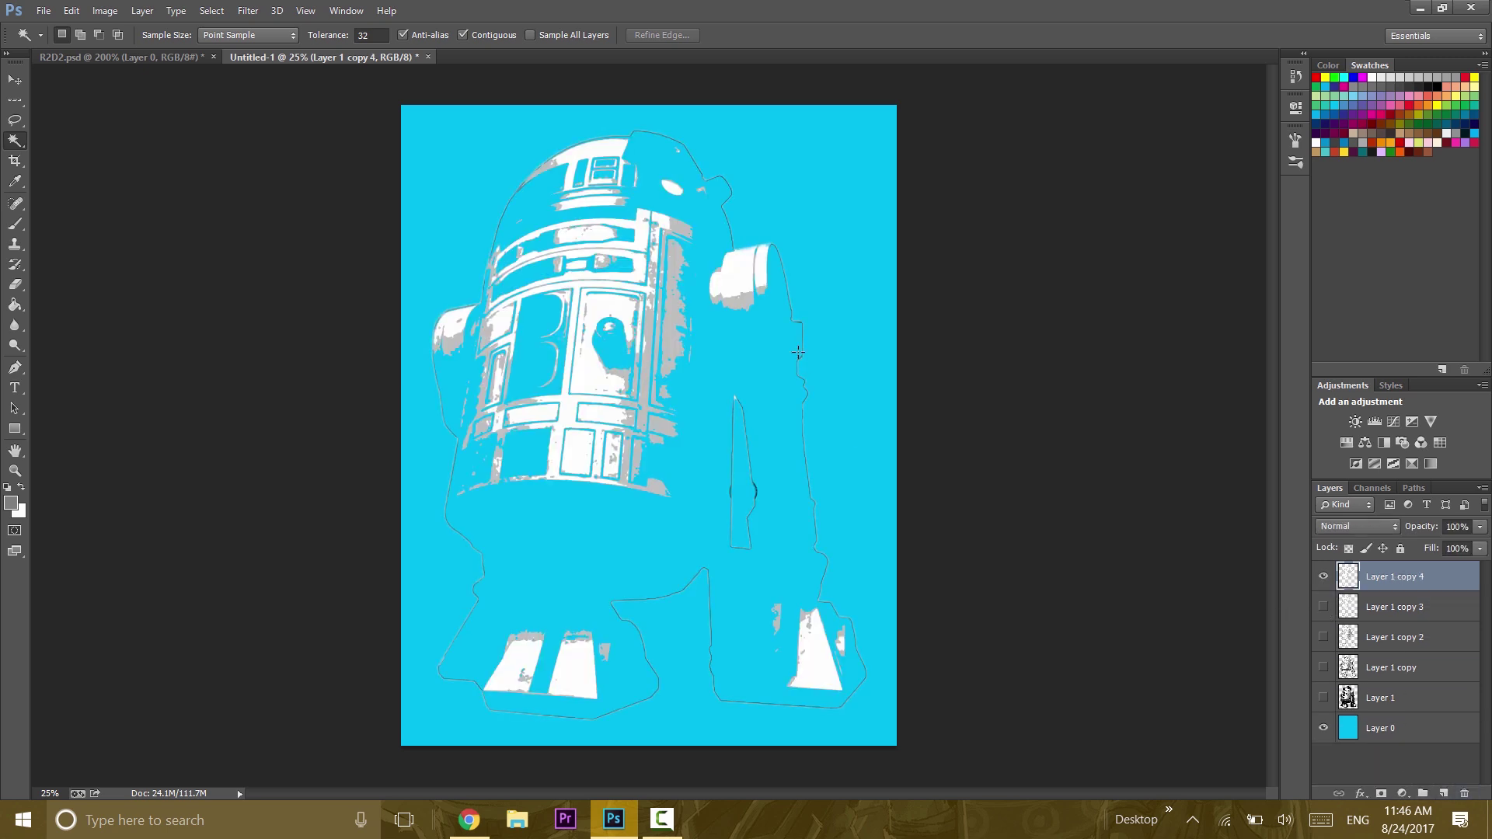
Step: Copy Layer 1 copy 4's grey shoulder tones to Layer 2, hide copy 4, then delete Layer 2
right_click(805, 202)
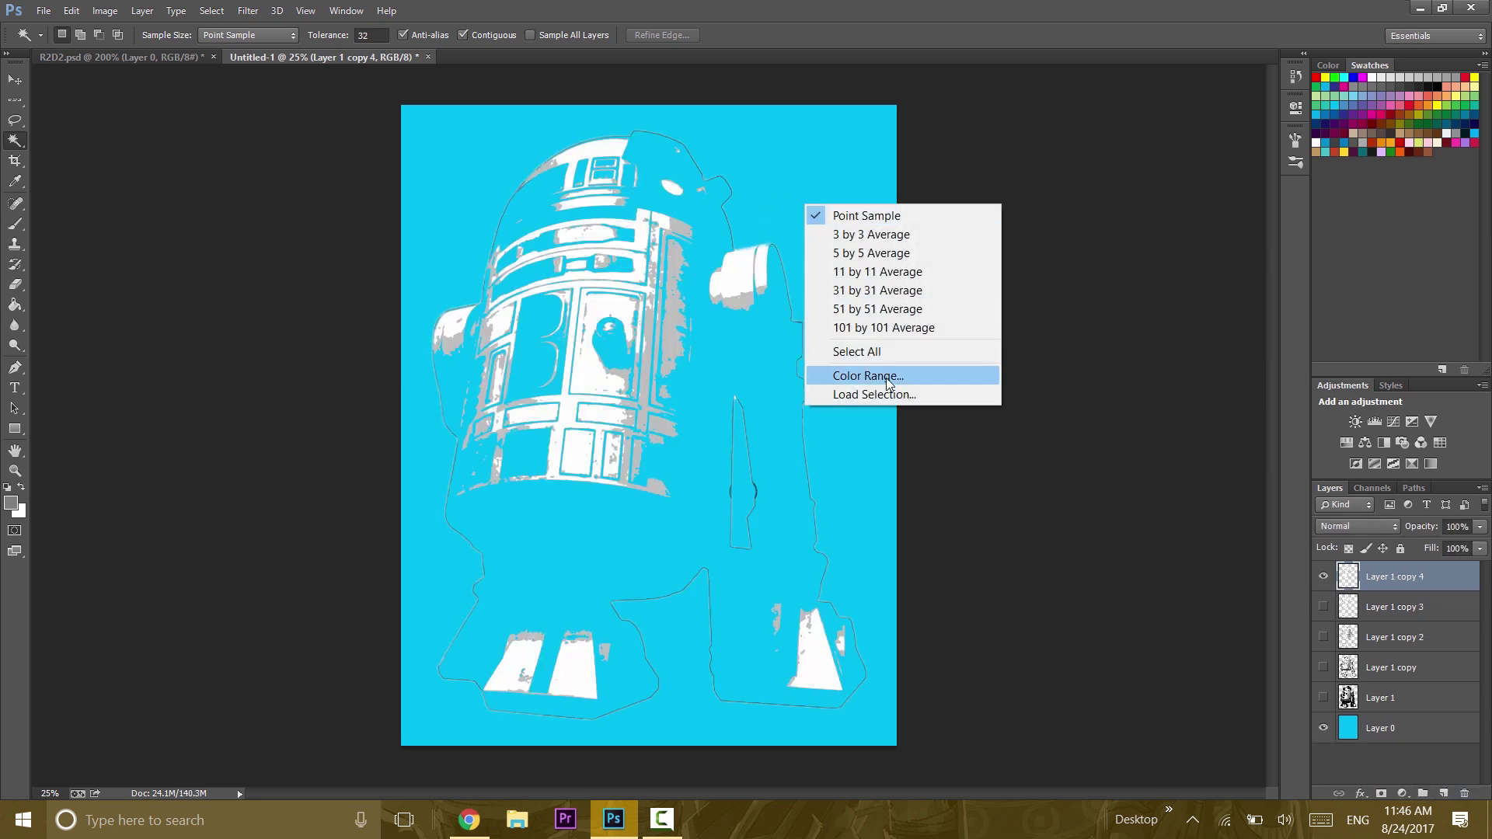
left_click(847, 378)
left_click(742, 303)
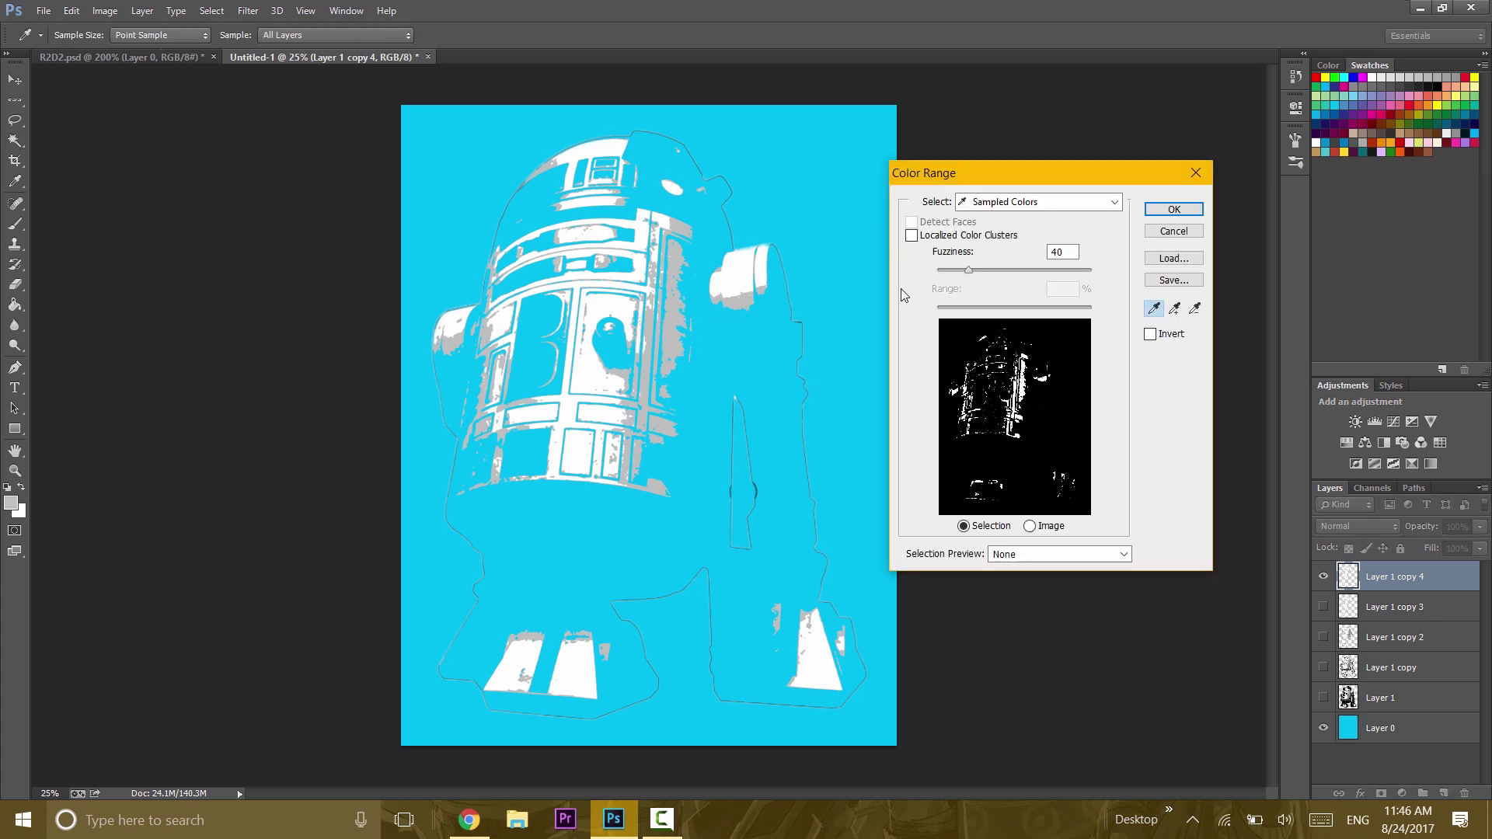
key("Return")
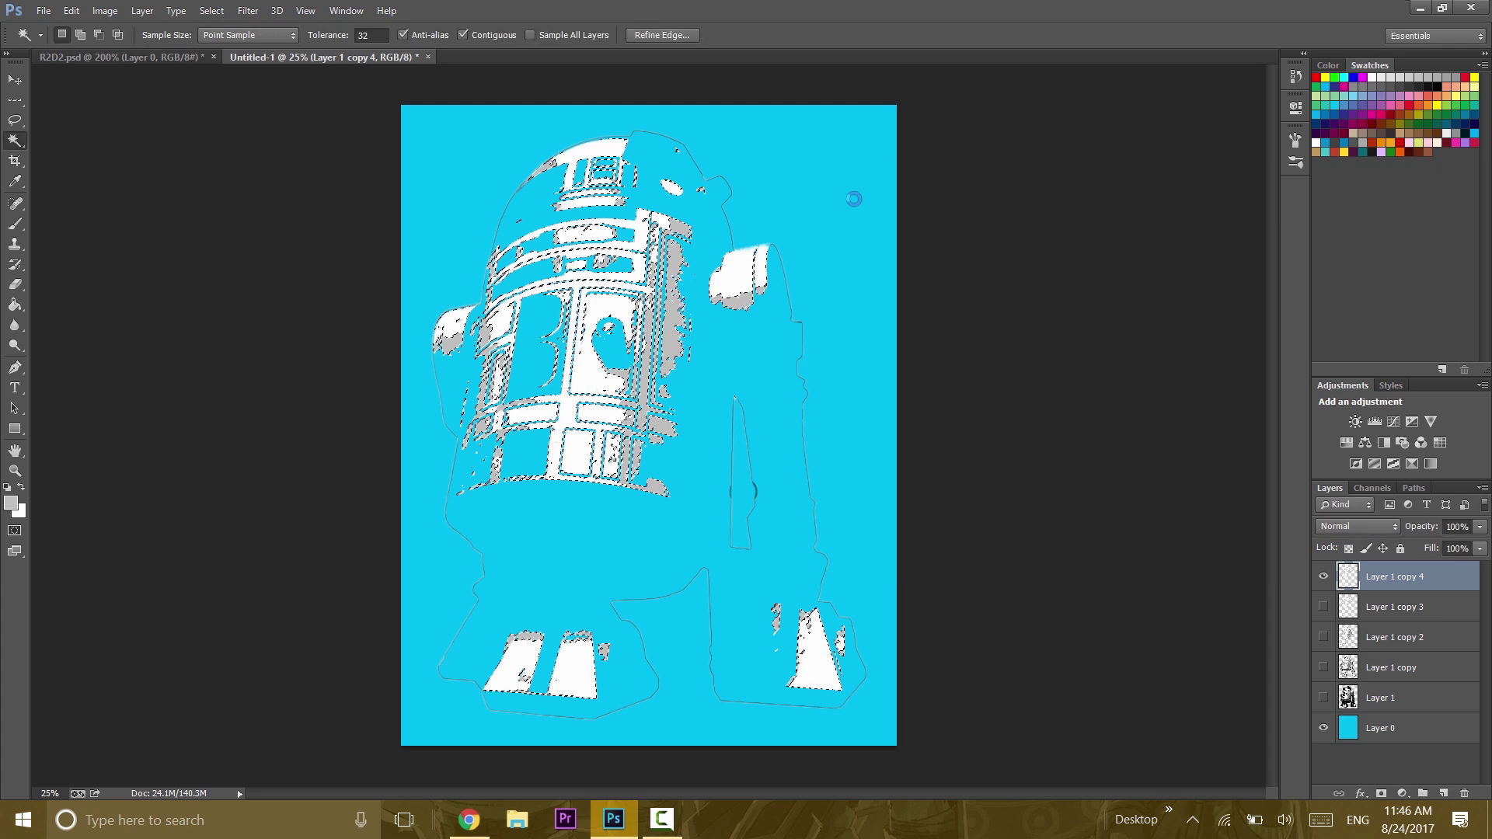
right_click(856, 200)
left_click(958, 576)
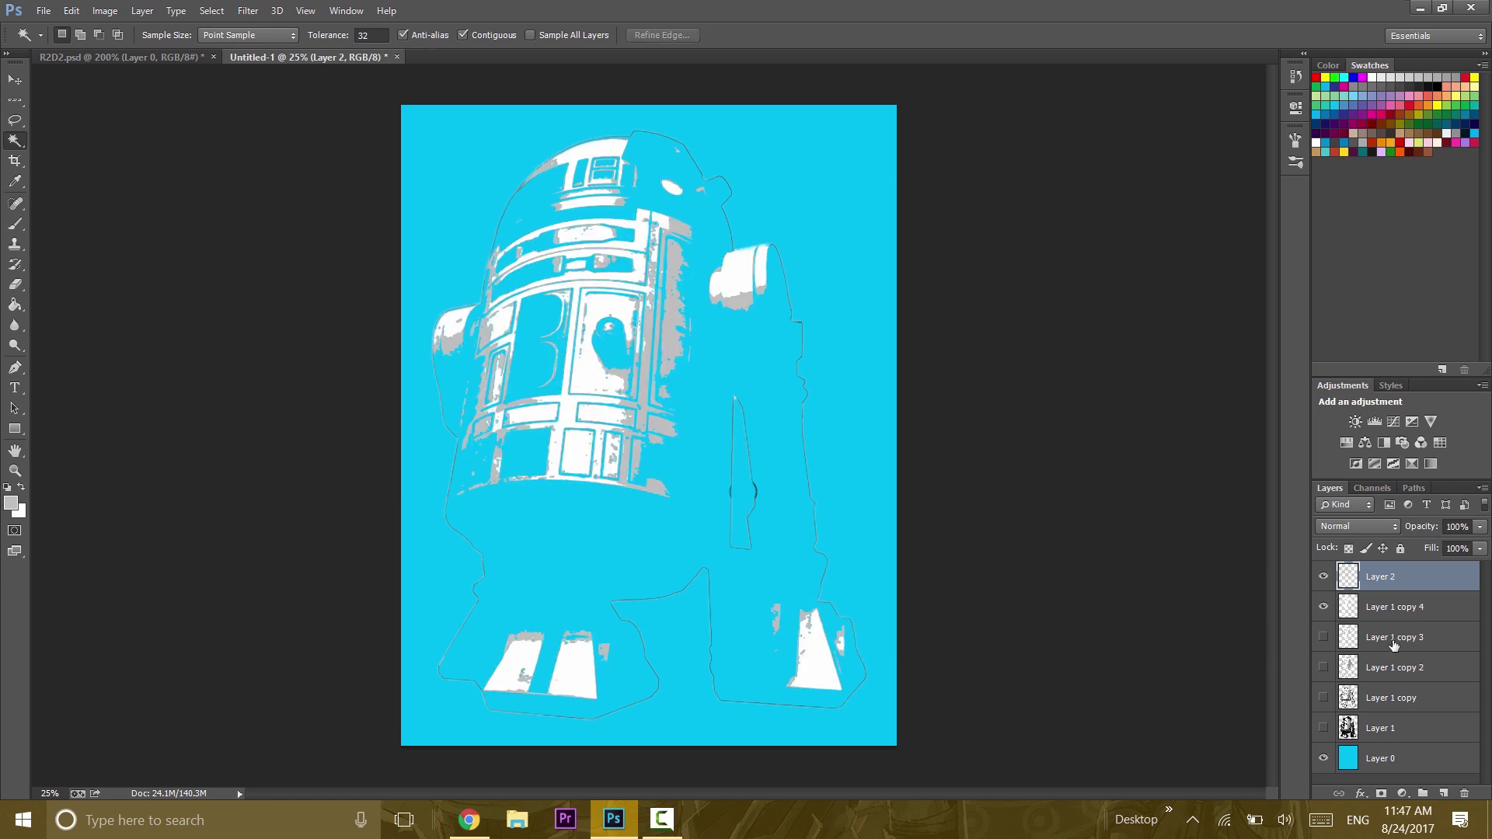
left_click(1322, 607)
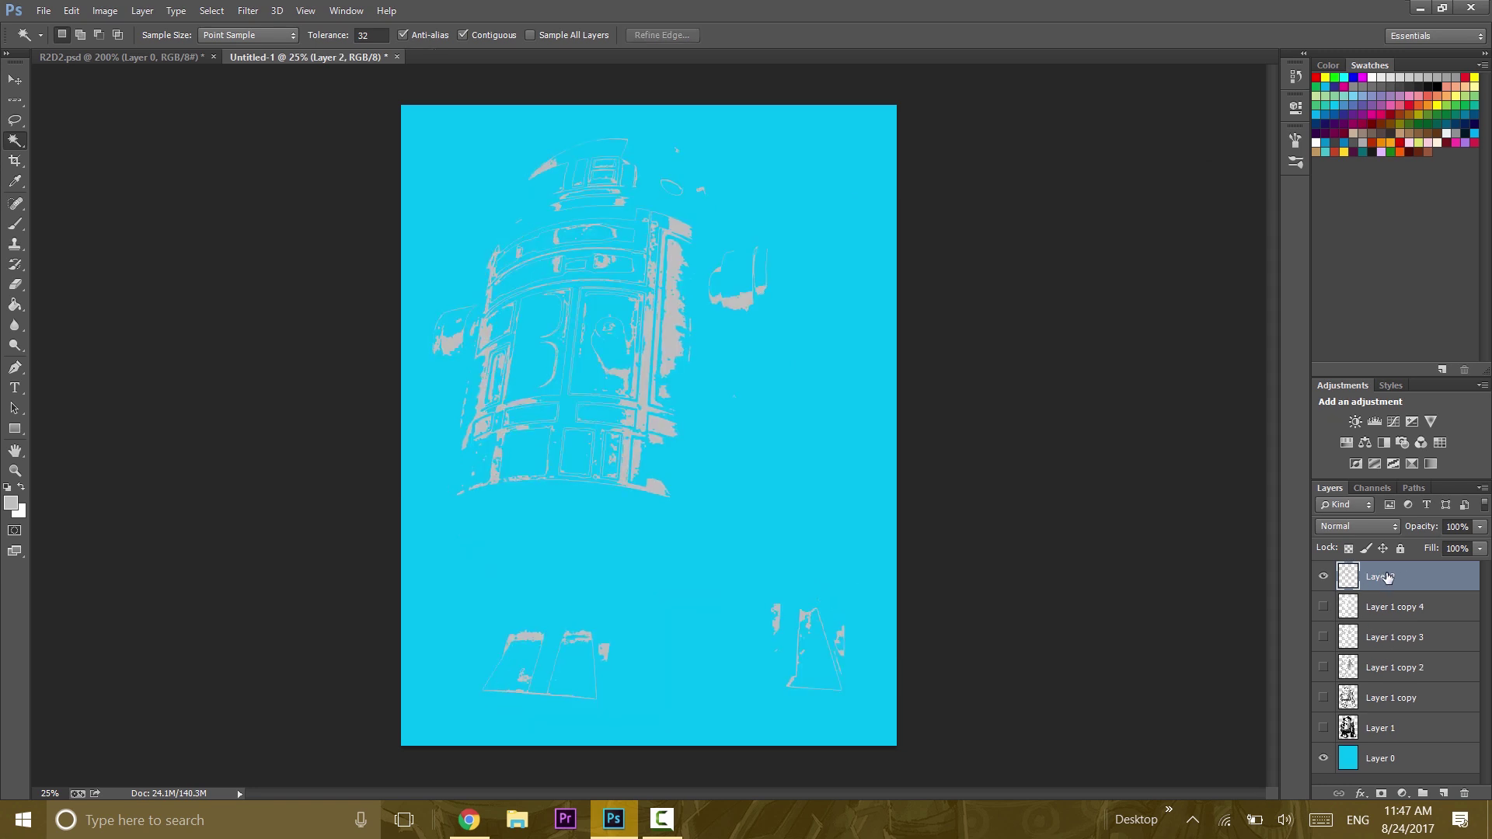
left_click_drag(1388, 577, 1464, 794)
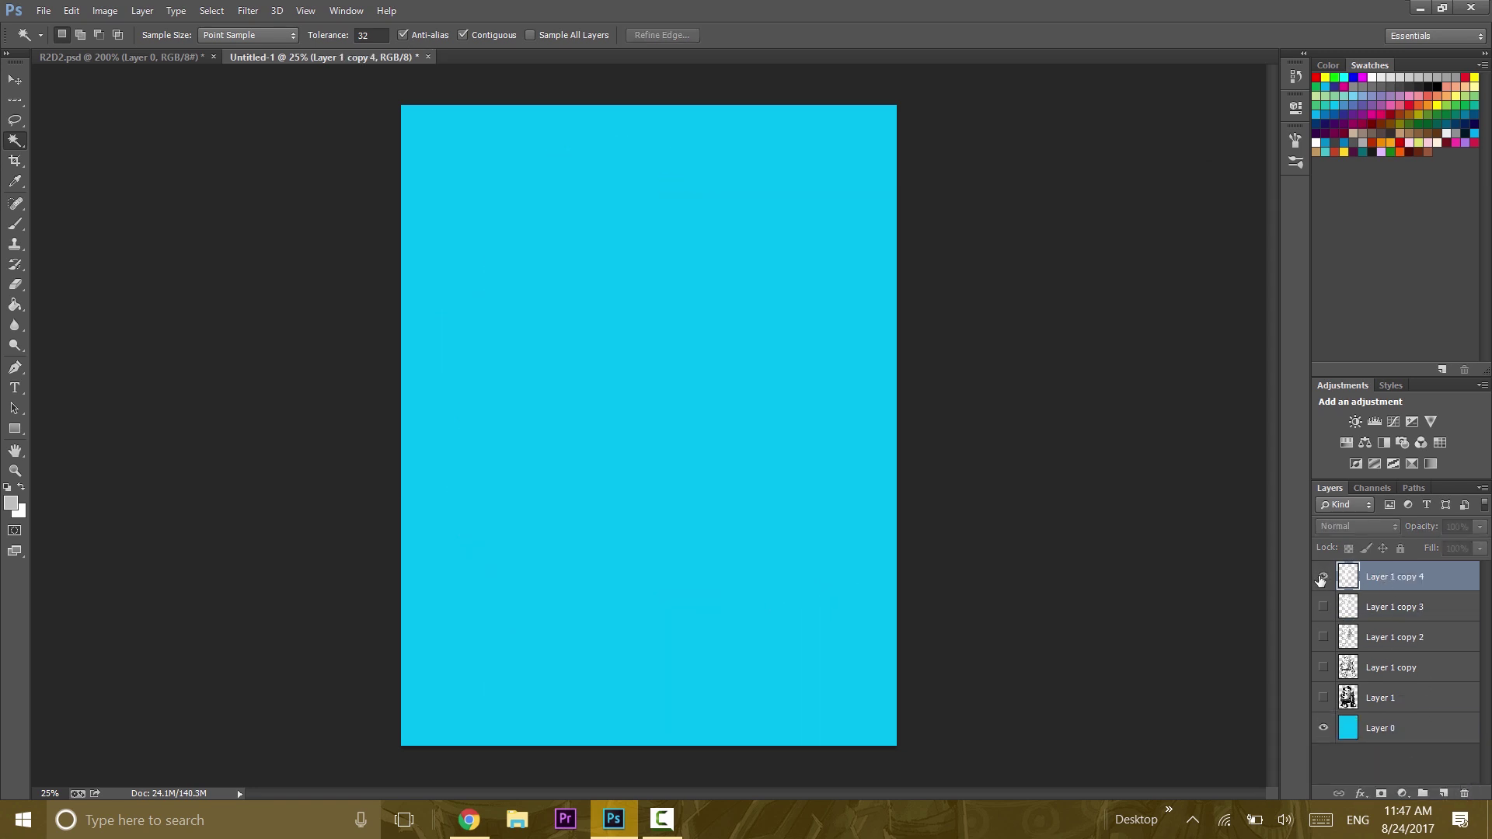
left_click(1322, 577)
left_click(1322, 577)
left_click(1323, 607)
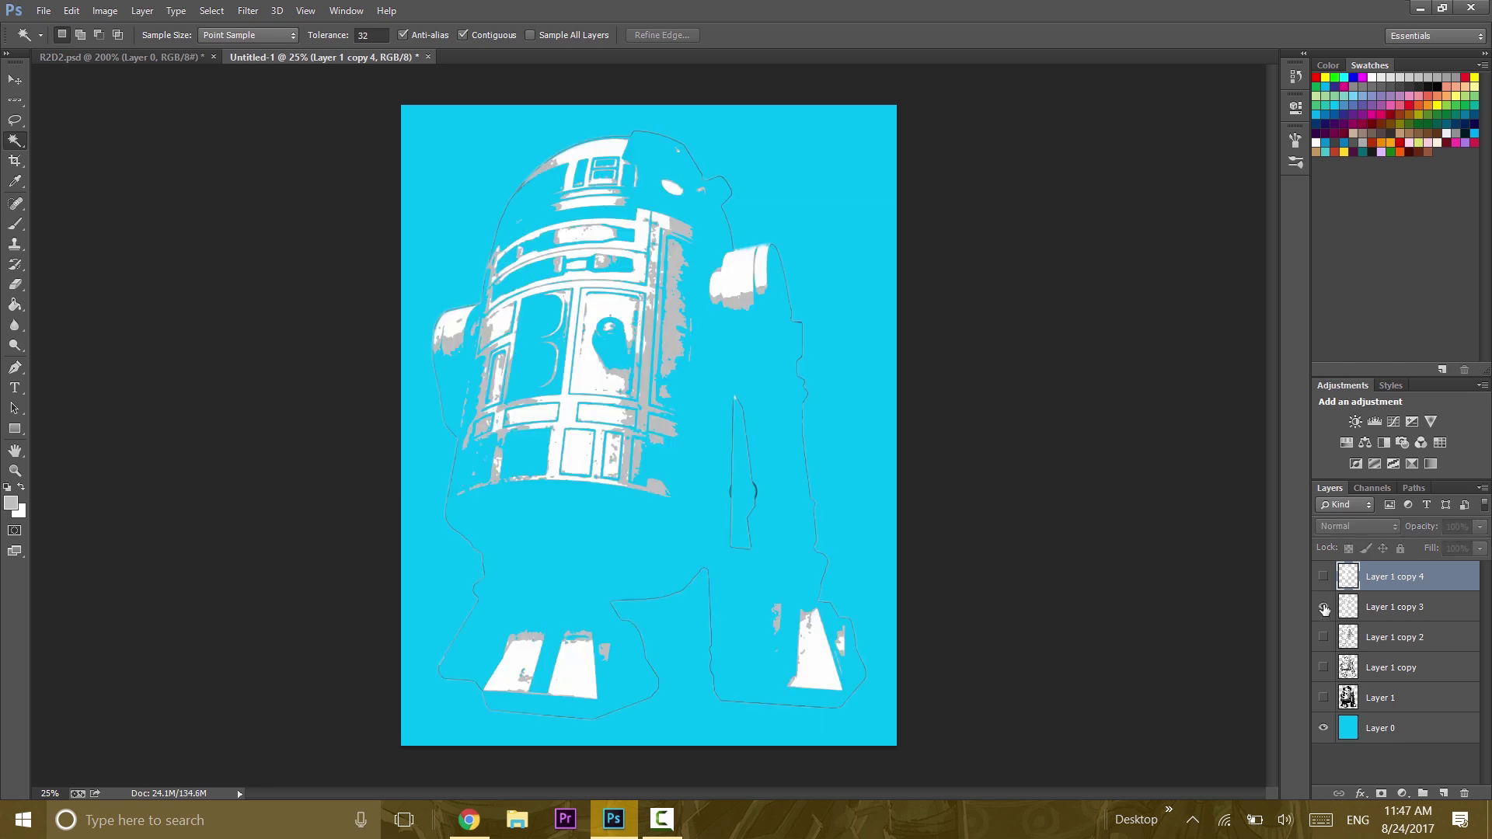
left_click(1324, 607)
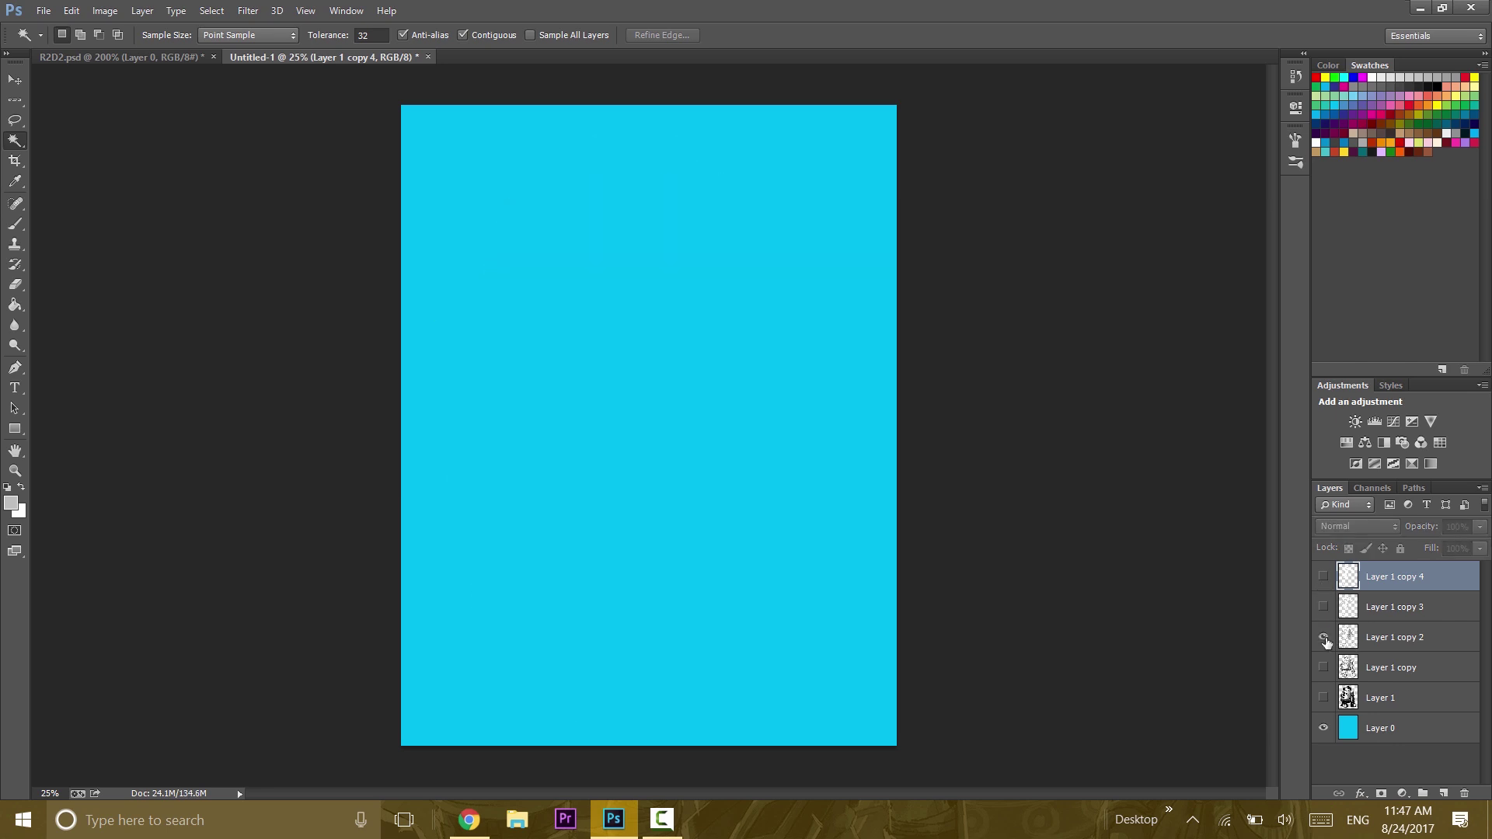
left_click(1324, 638)
left_click(1323, 638)
left_click(1324, 668)
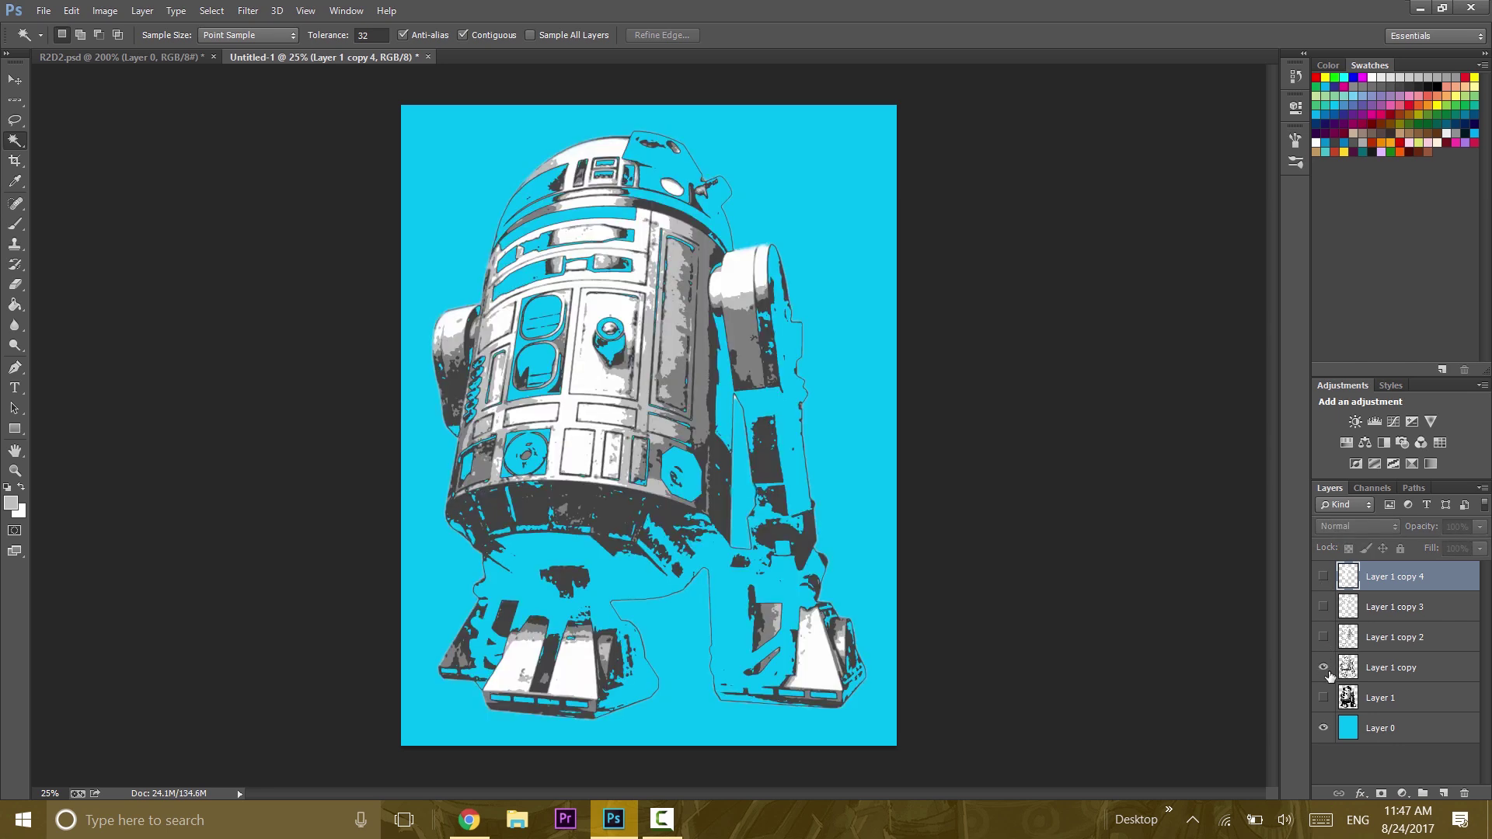
left_click(1325, 669)
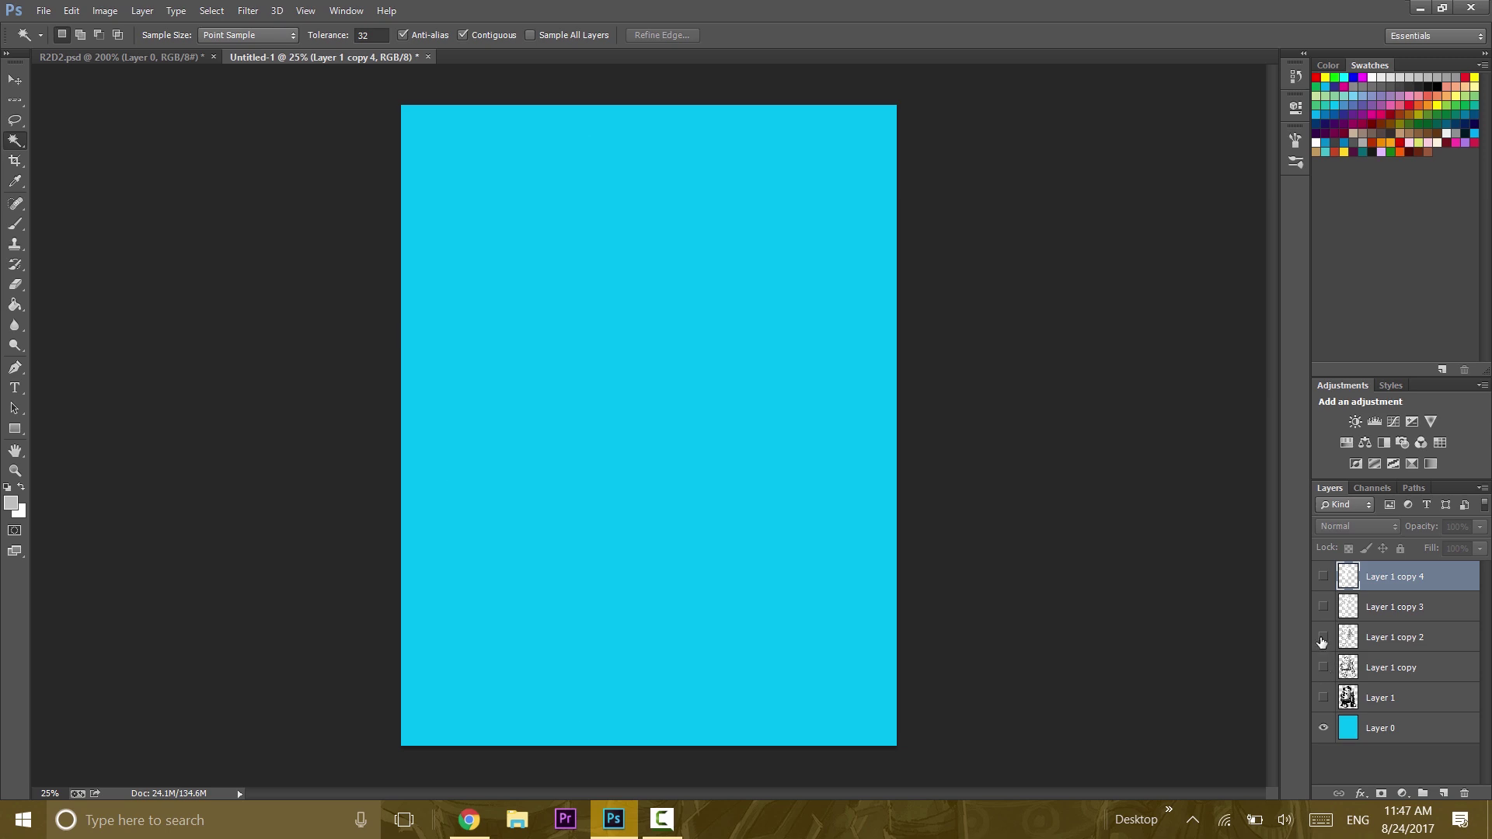
left_click(1323, 637)
left_click(1323, 639)
left_click(1324, 668)
left_click(1324, 668)
left_click(1324, 698)
Step: On Layer 1, select the robot by sampling the cyan background with Color Range and inverting
left_click(1400, 699)
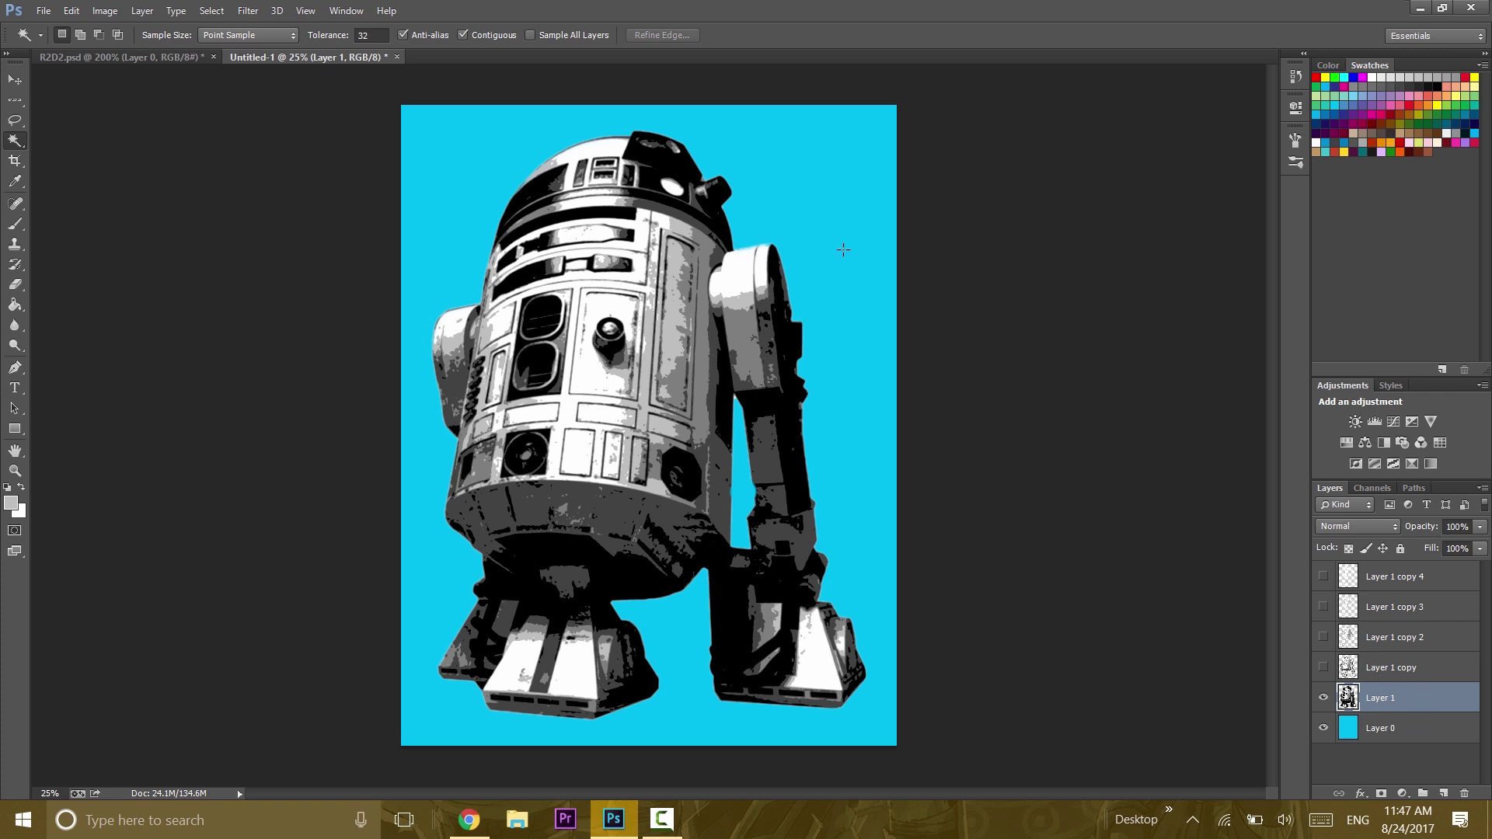
right_click(843, 249)
left_click(860, 420)
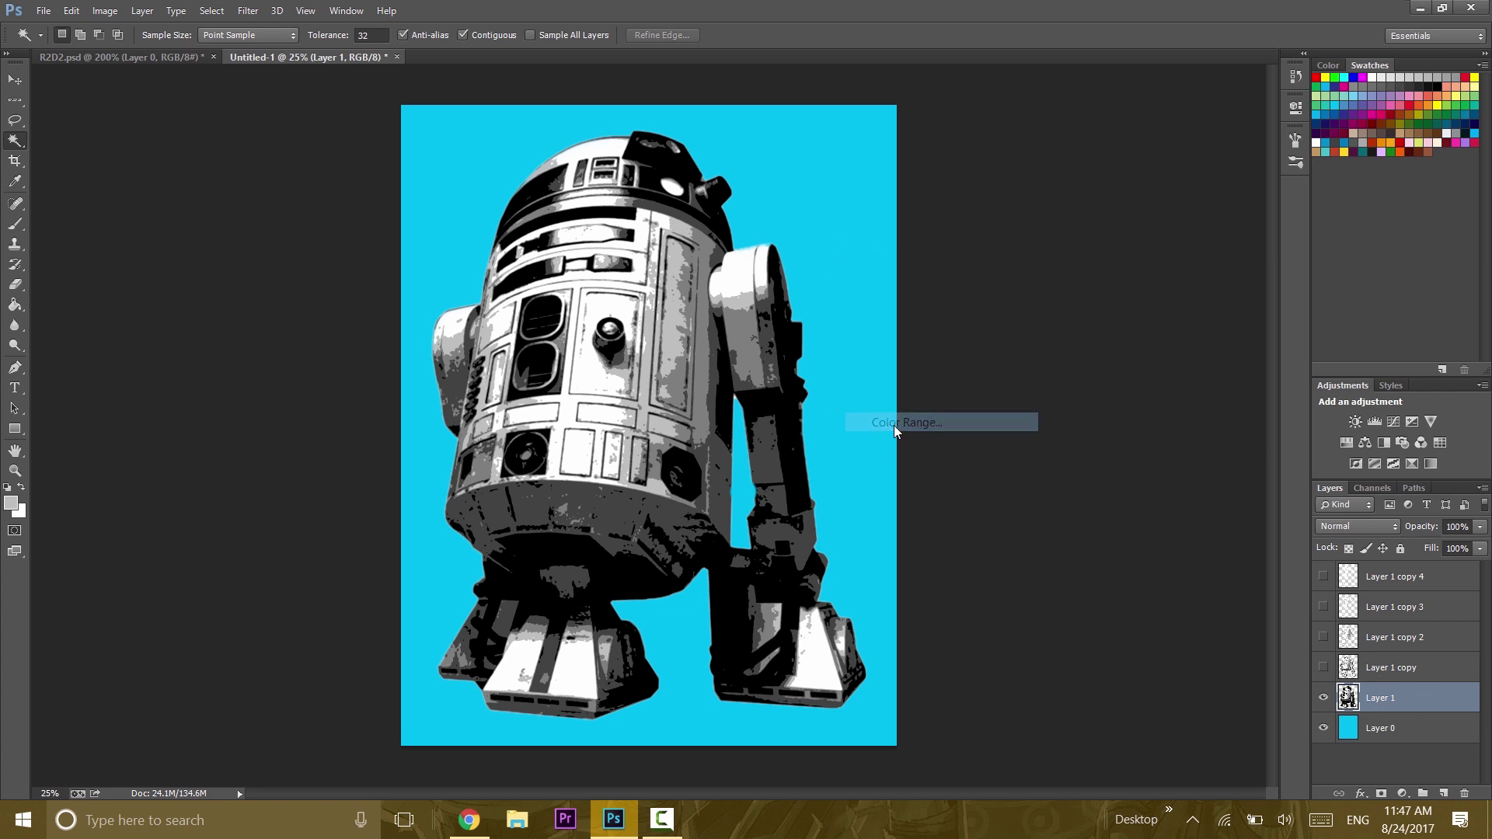
left_click(796, 217)
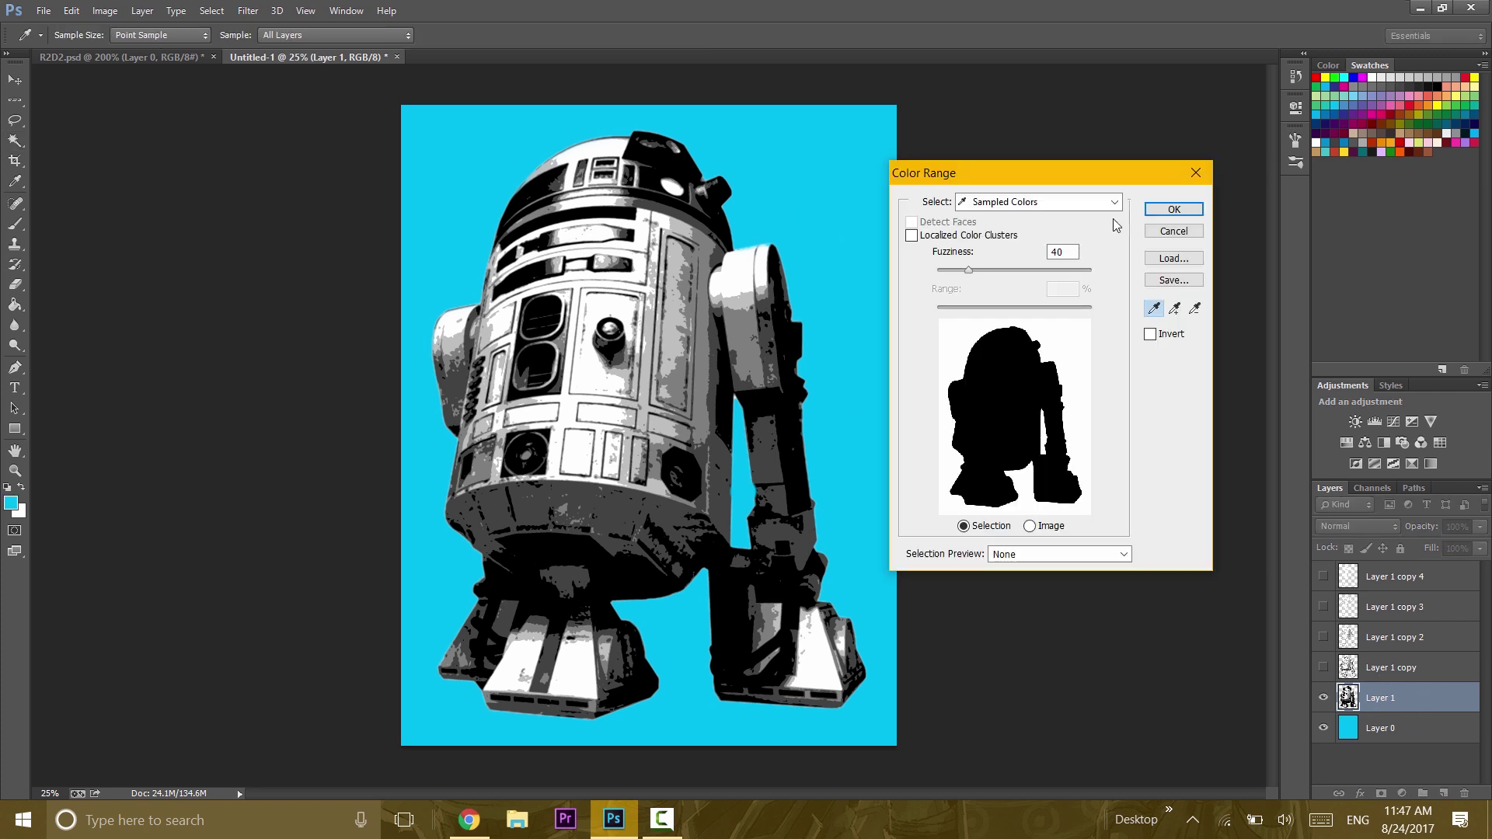
left_click(1155, 218)
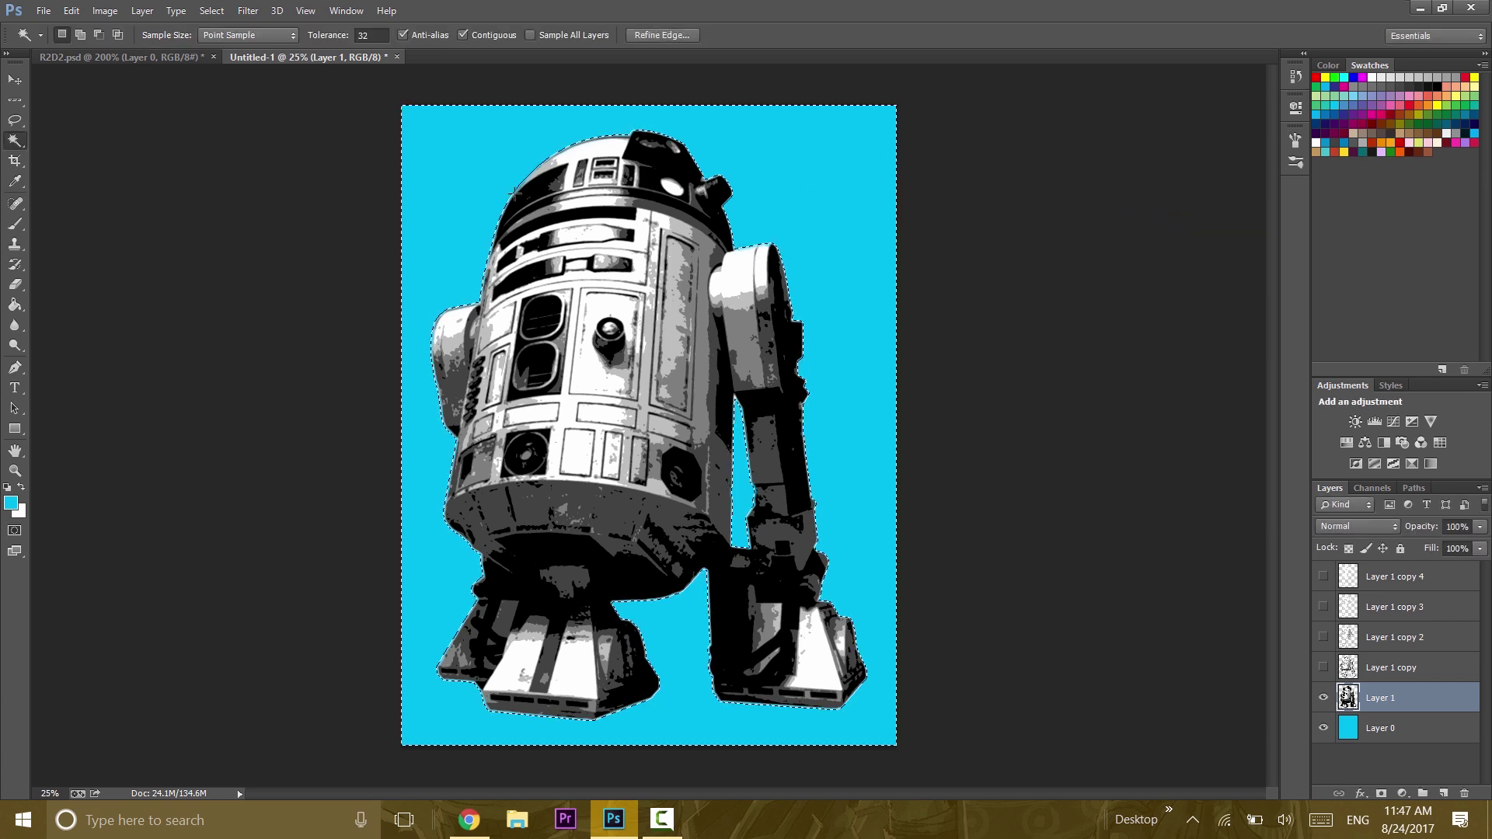
left_click(212, 11)
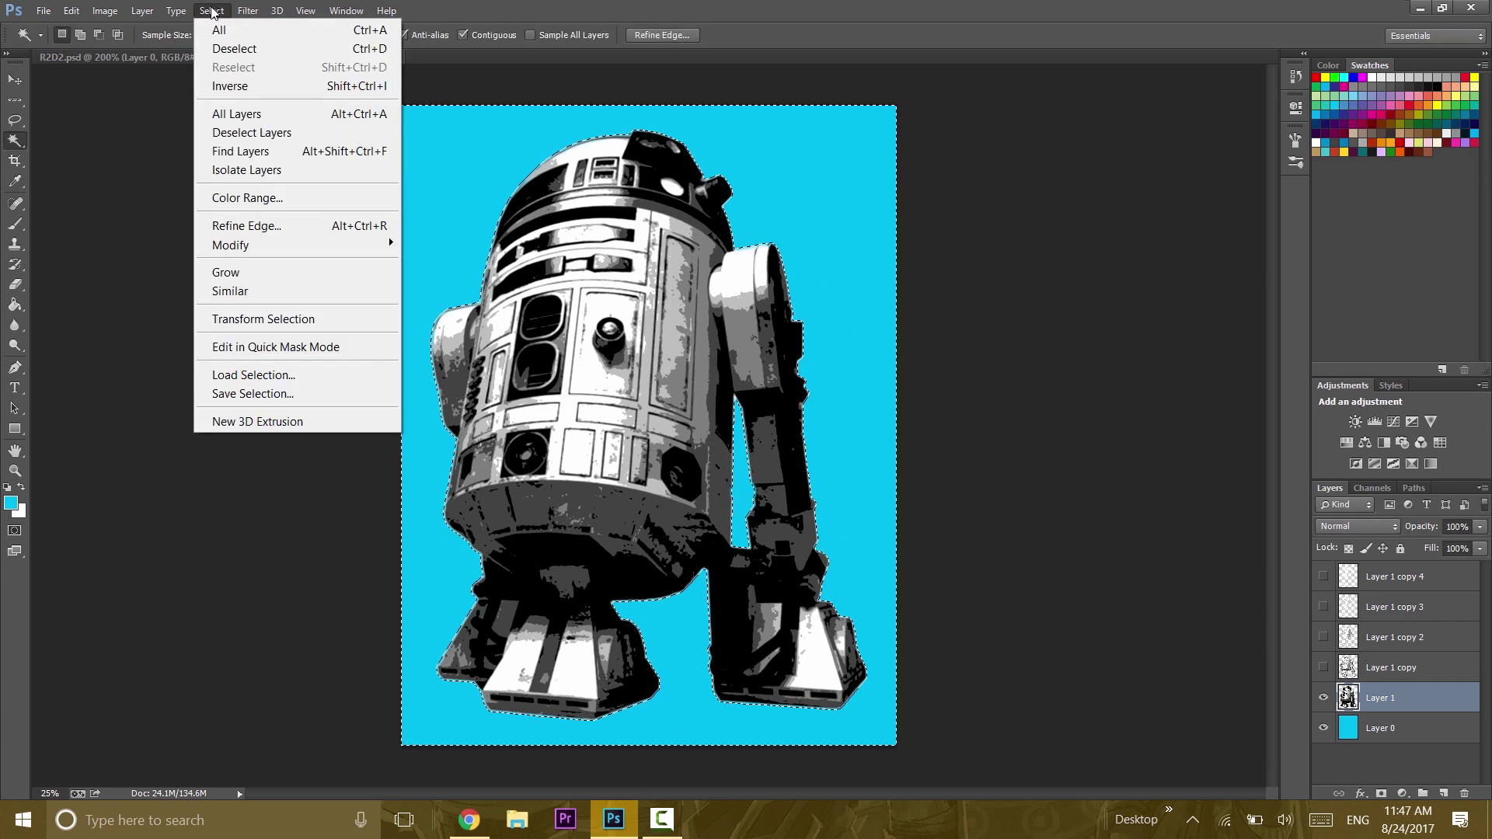
left_click(237, 89)
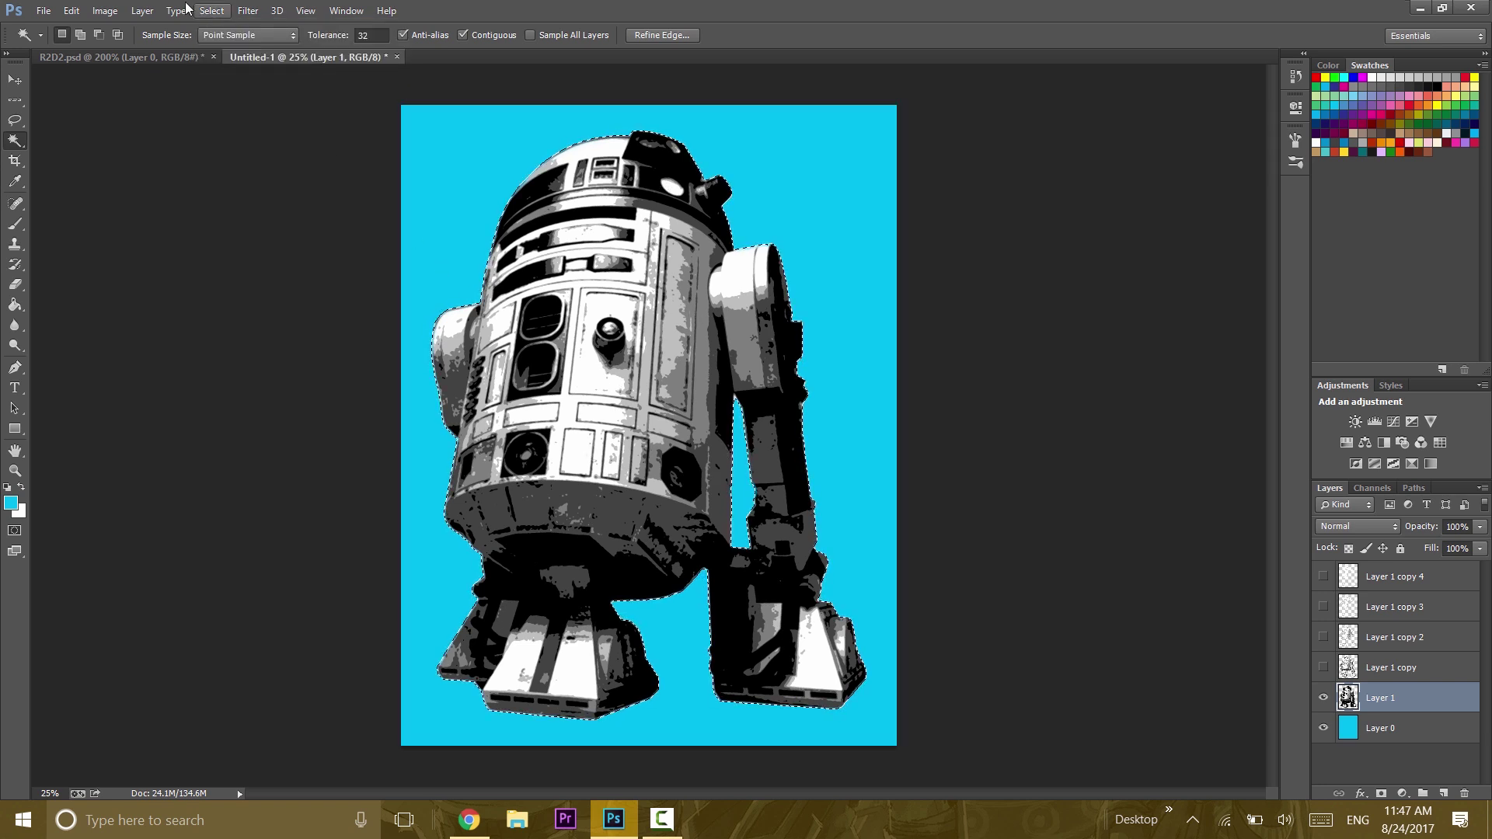
Step: Fill the selected robot with black (000000), deselect, and hide Layer 1
left_click(77, 13)
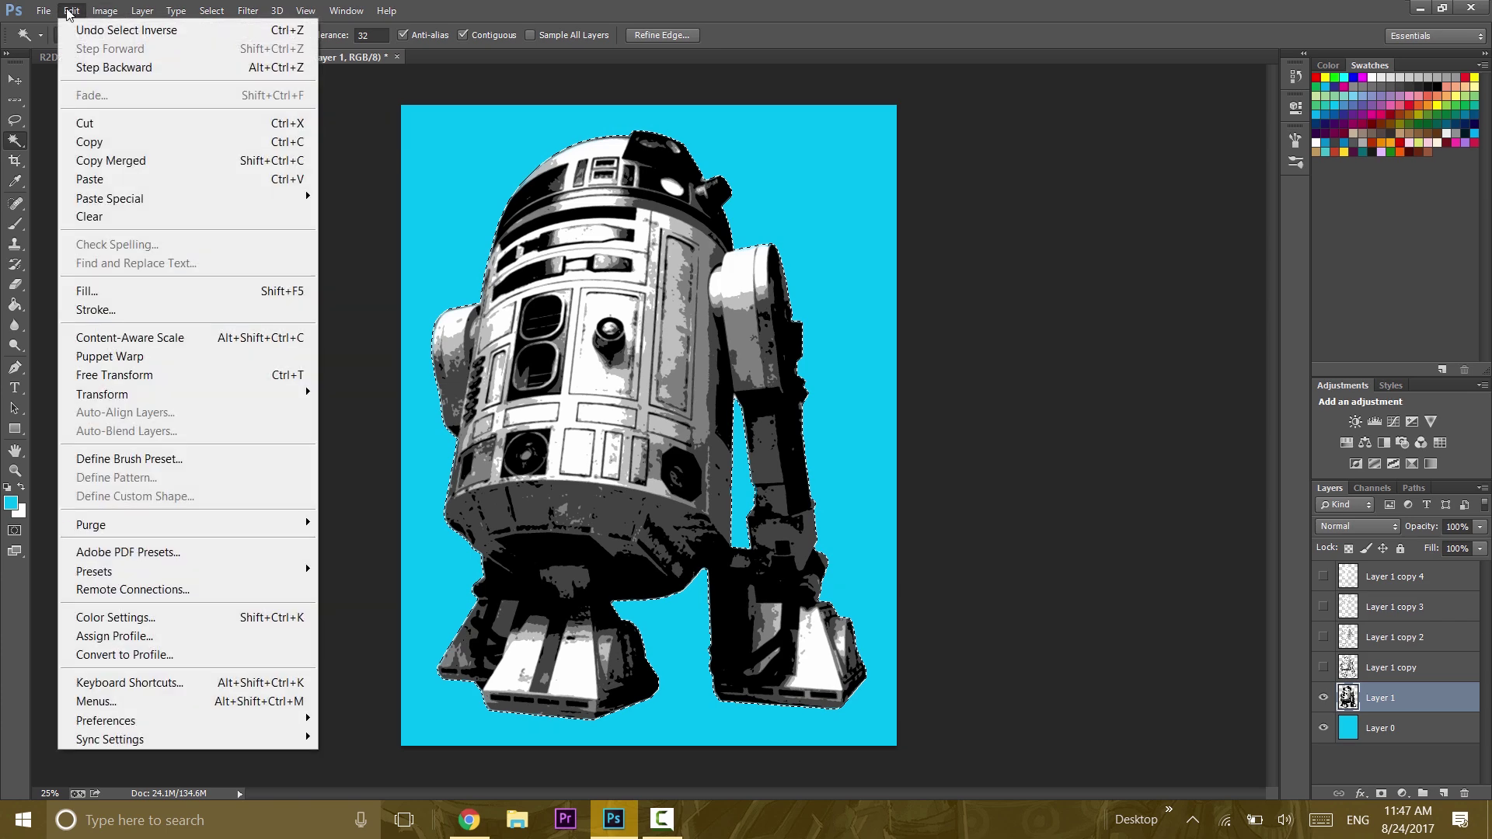
left_click(114, 289)
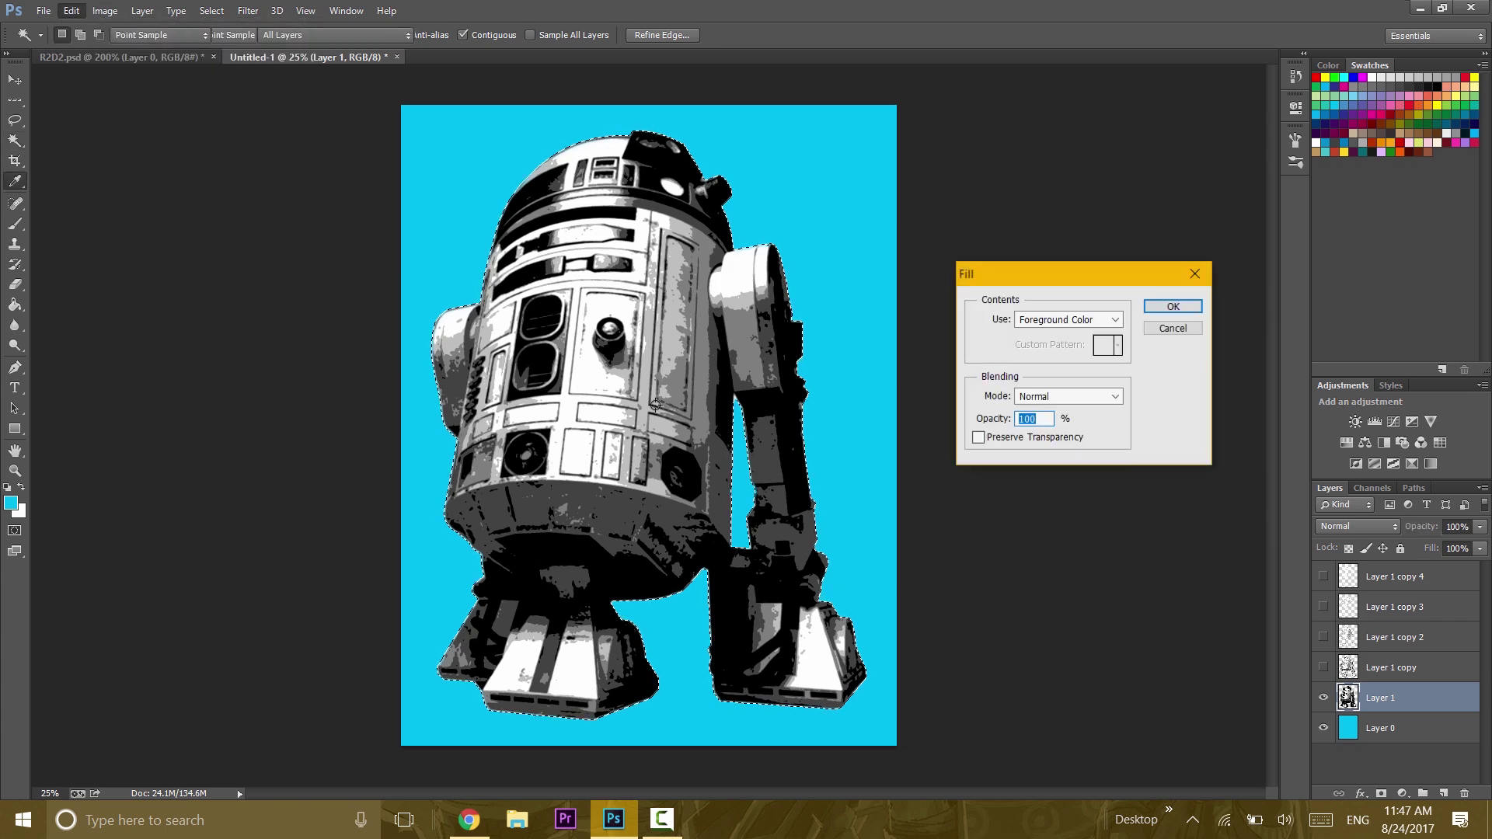
left_click(1117, 321)
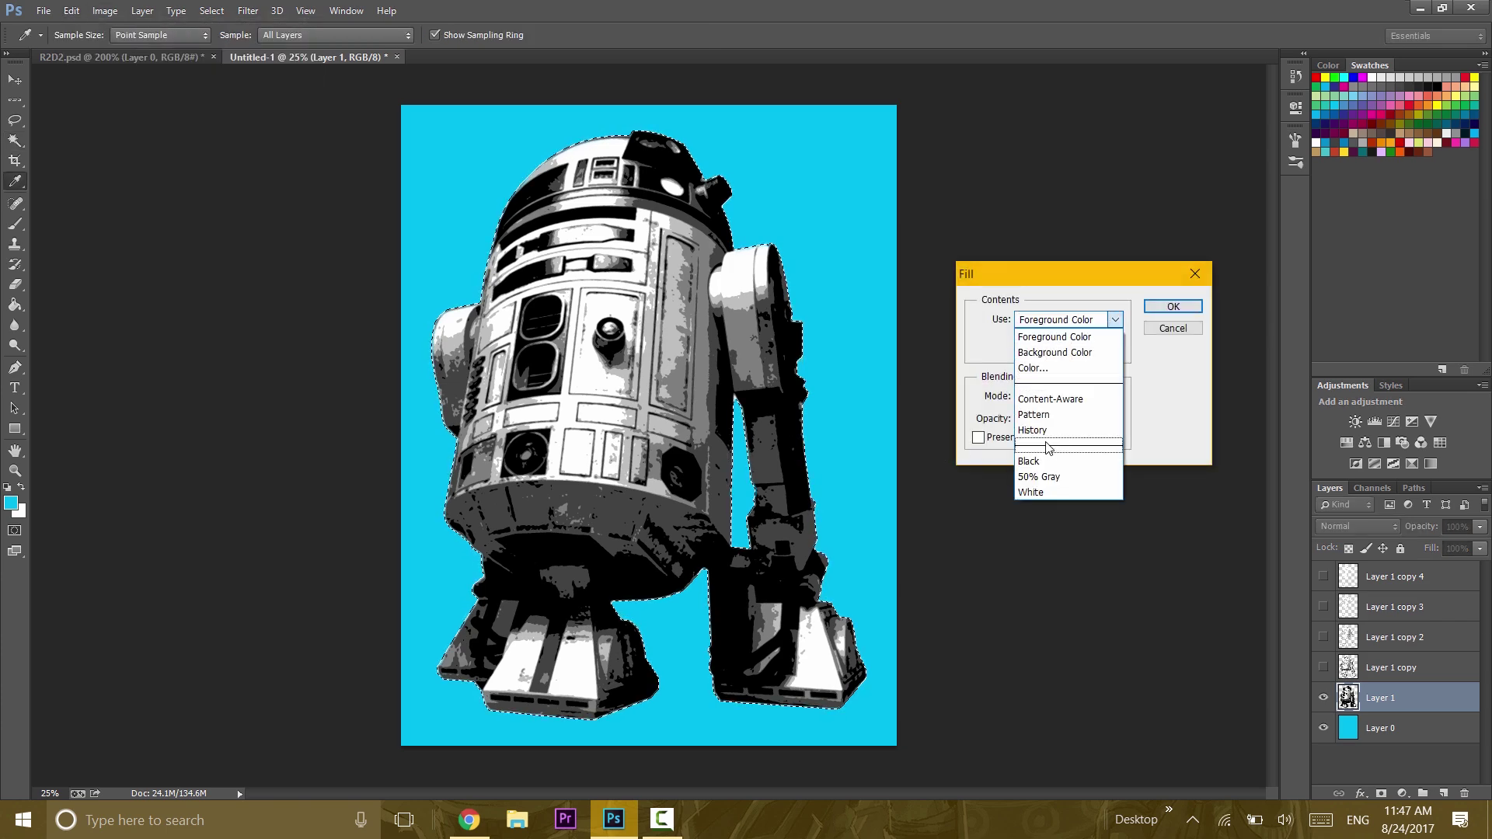
left_click(1050, 368)
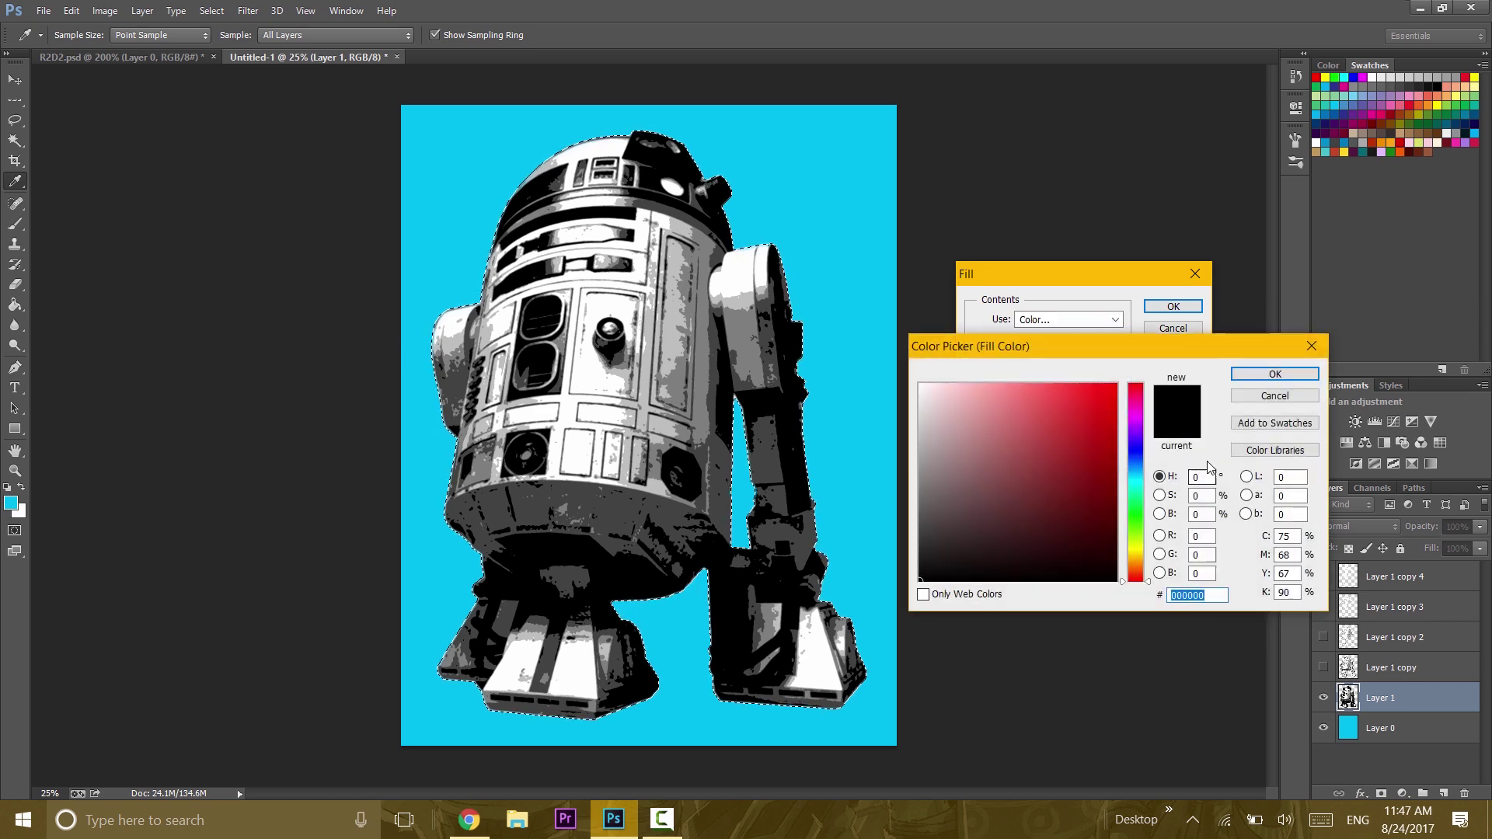
left_click(1259, 378)
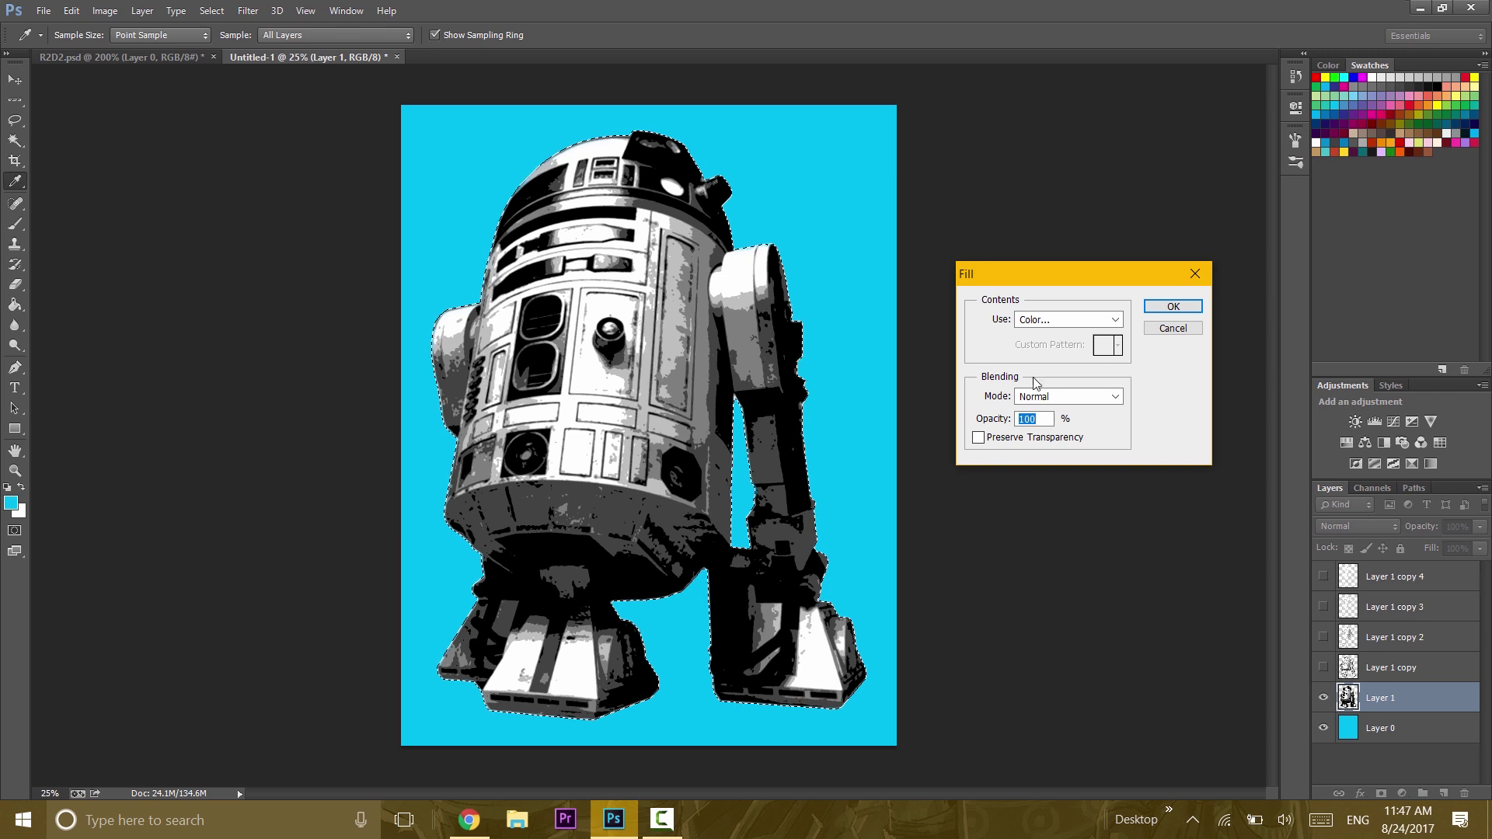
left_click(1172, 307)
key("w")
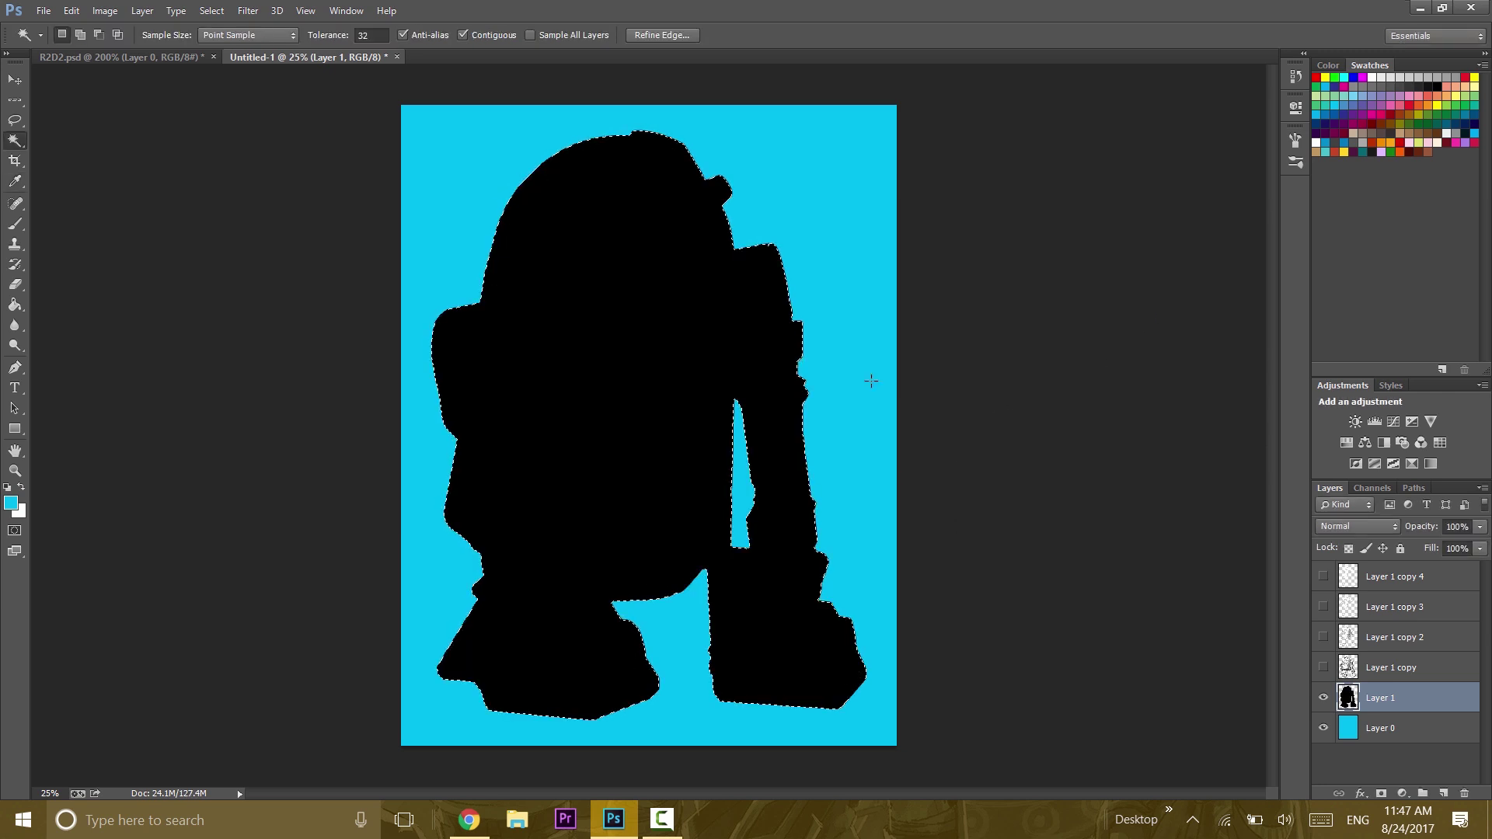
key("ctrl+d")
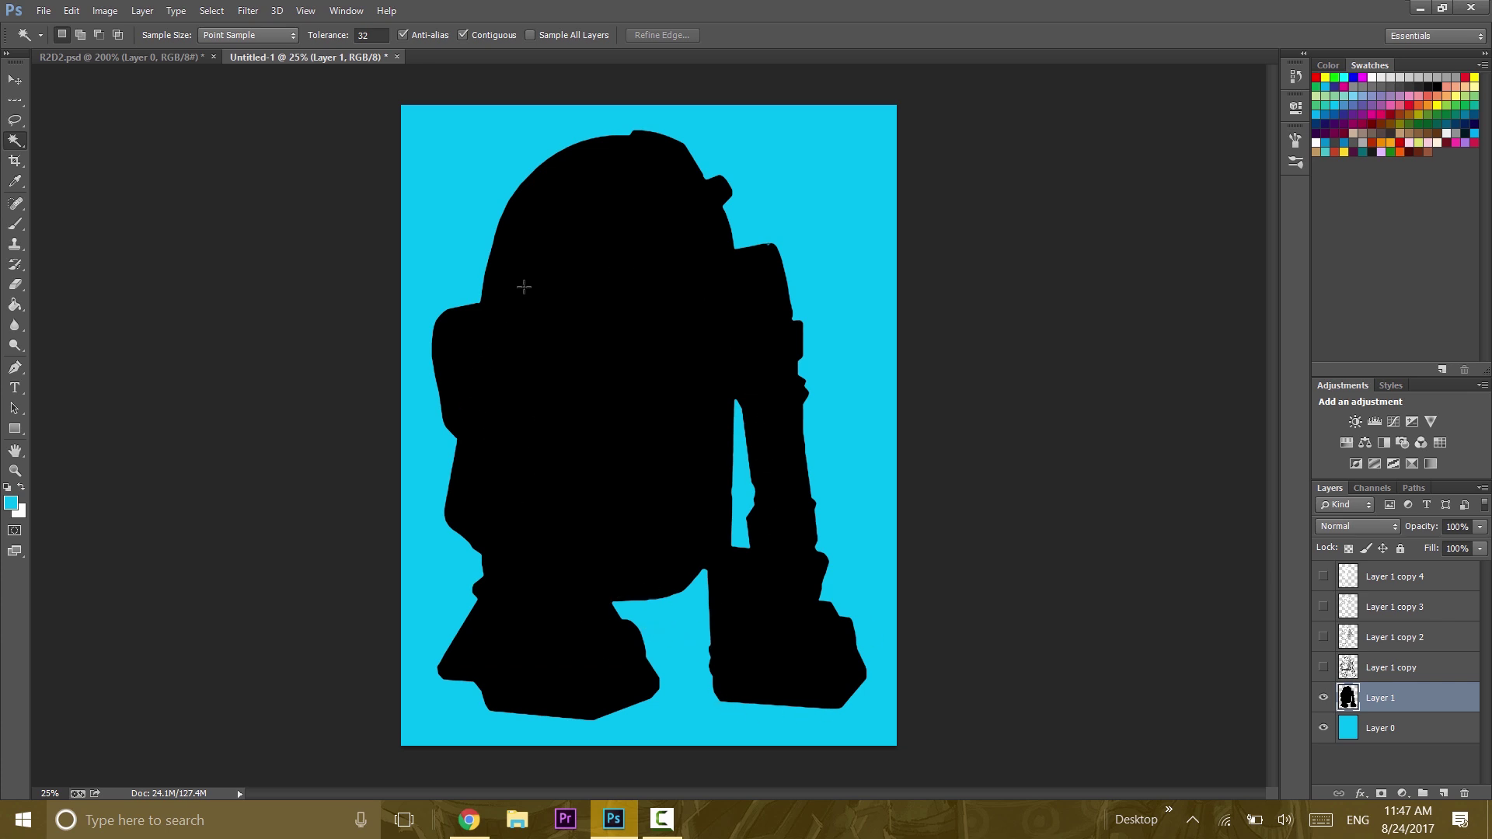
left_click(1324, 702)
Step: On Layer 1 copy, select the robot with Color Range and an inverted selection
left_click(1384, 671)
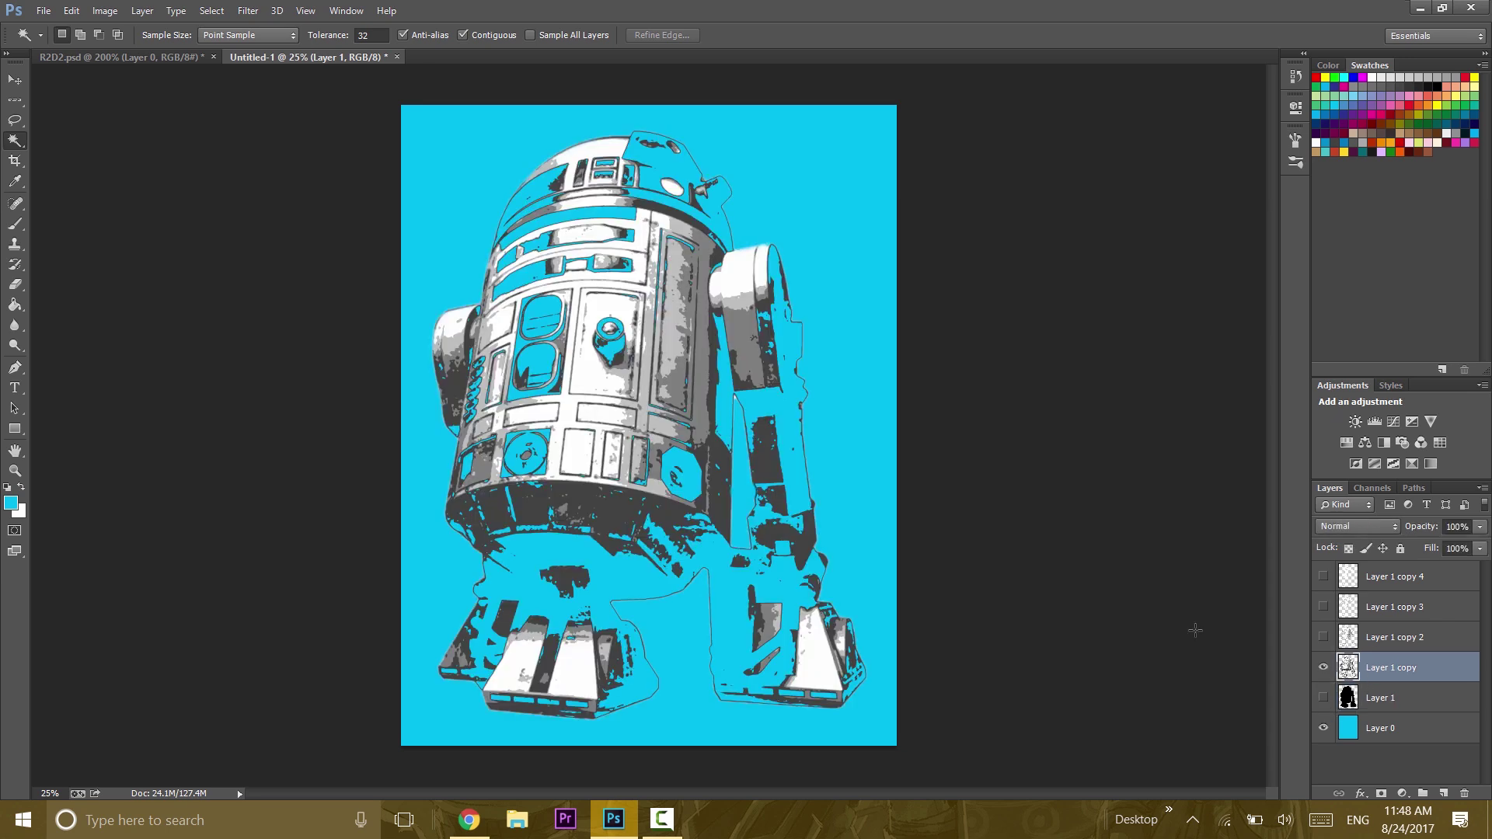
right_click(808, 233)
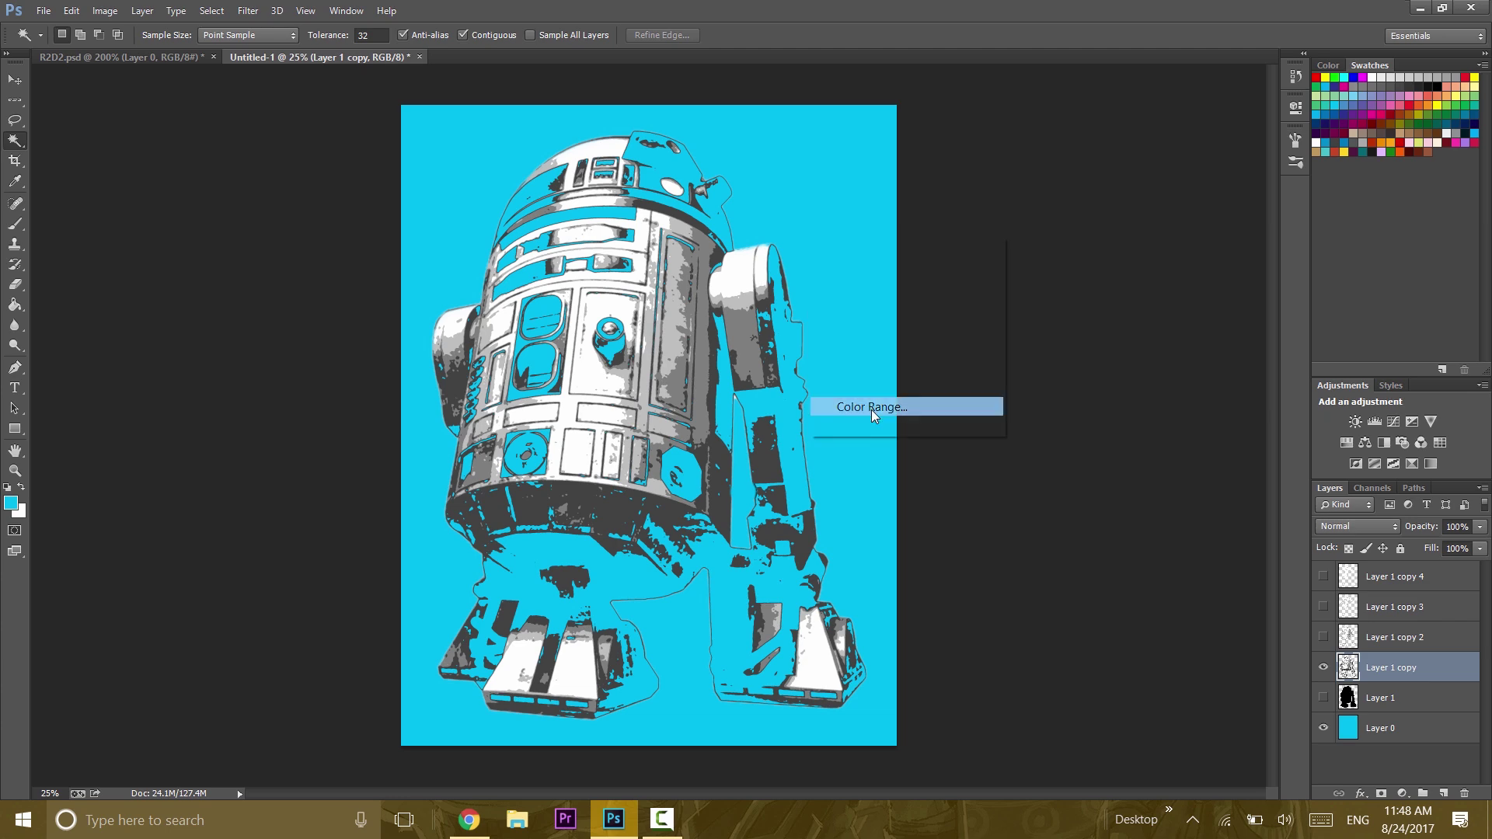
left_click(871, 405)
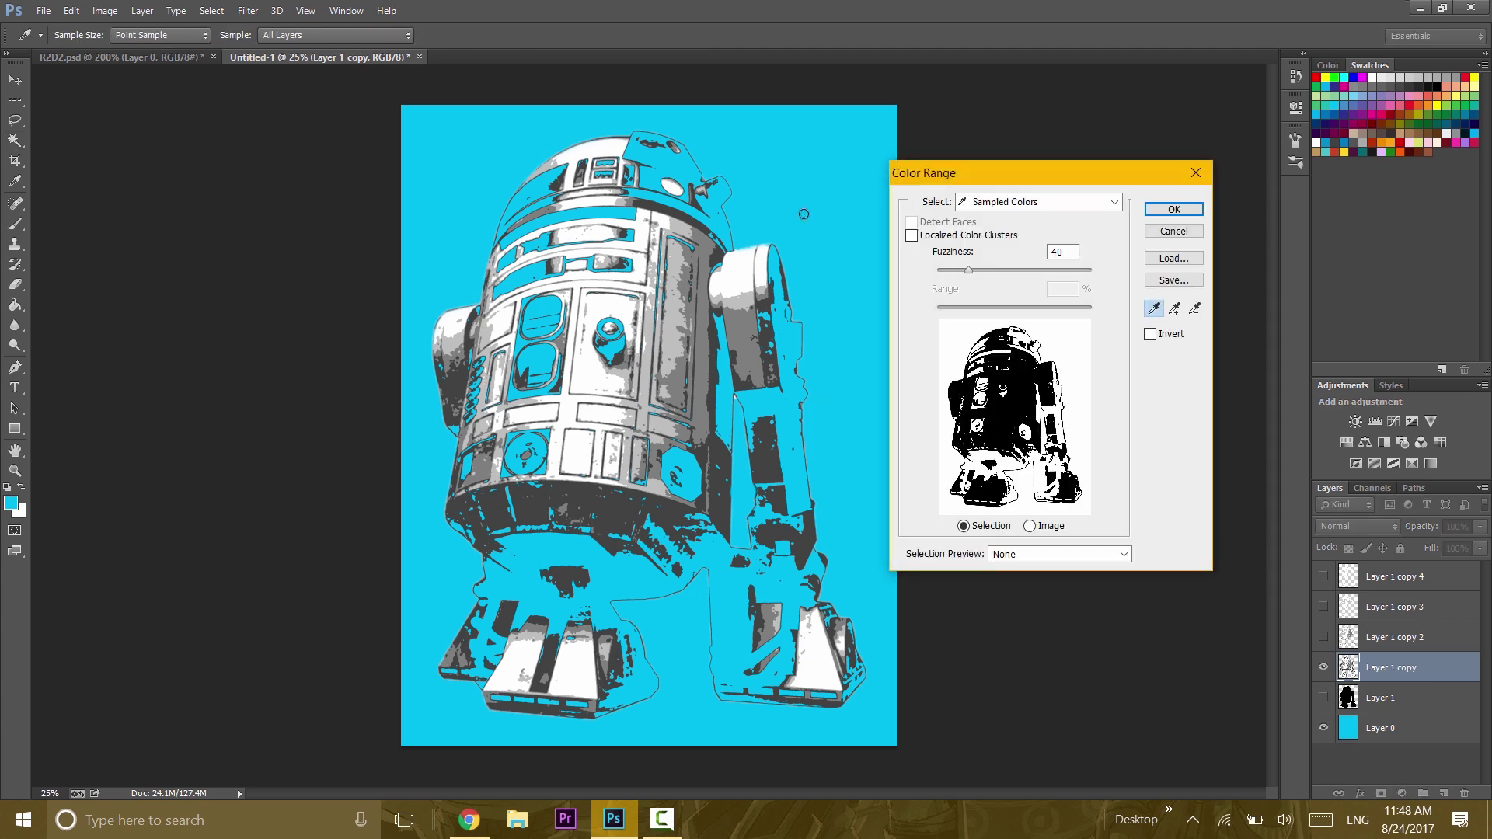
key("Return")
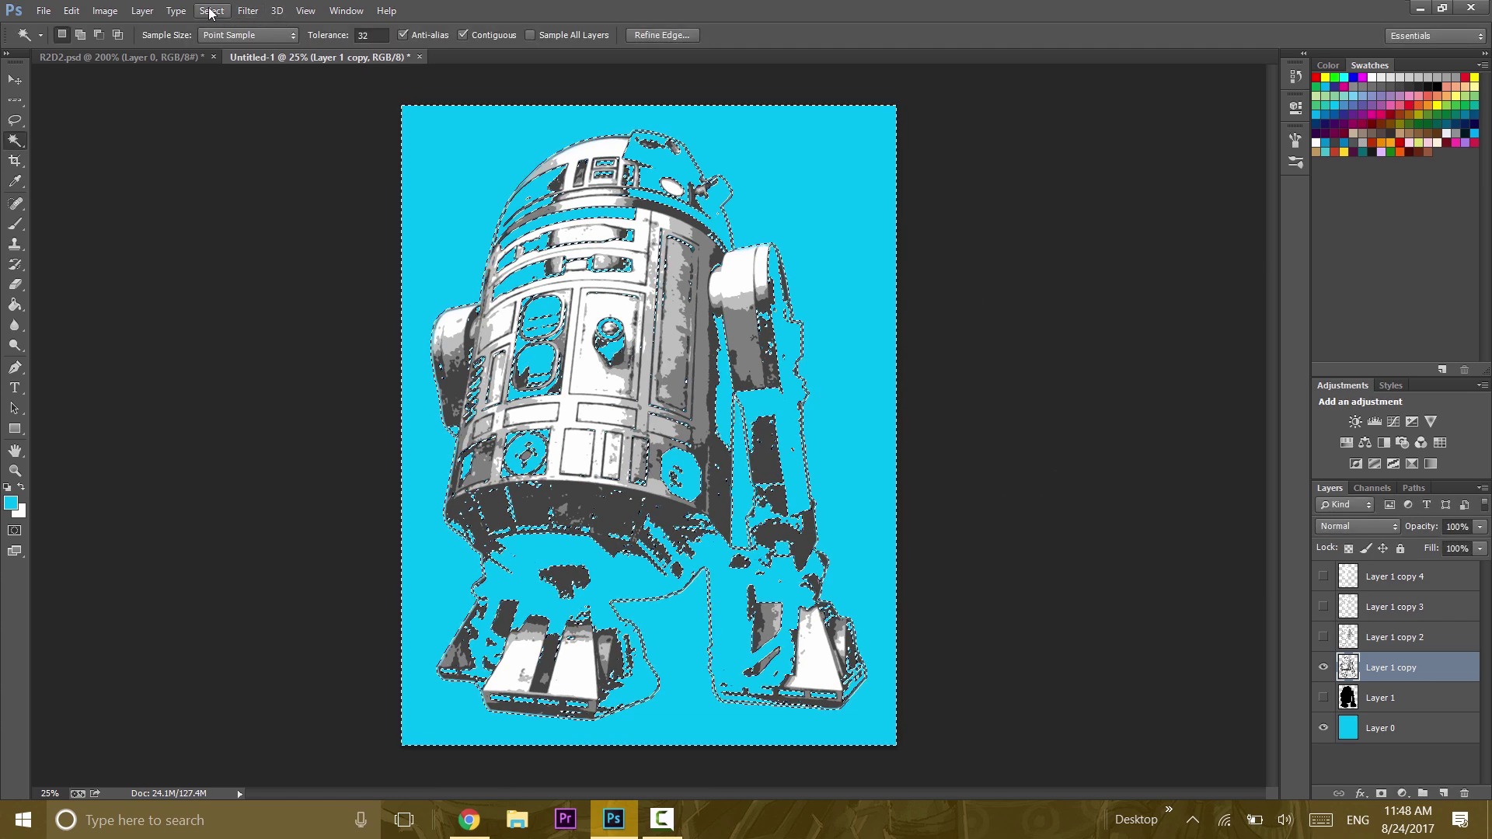
left_click(210, 11)
left_click(216, 86)
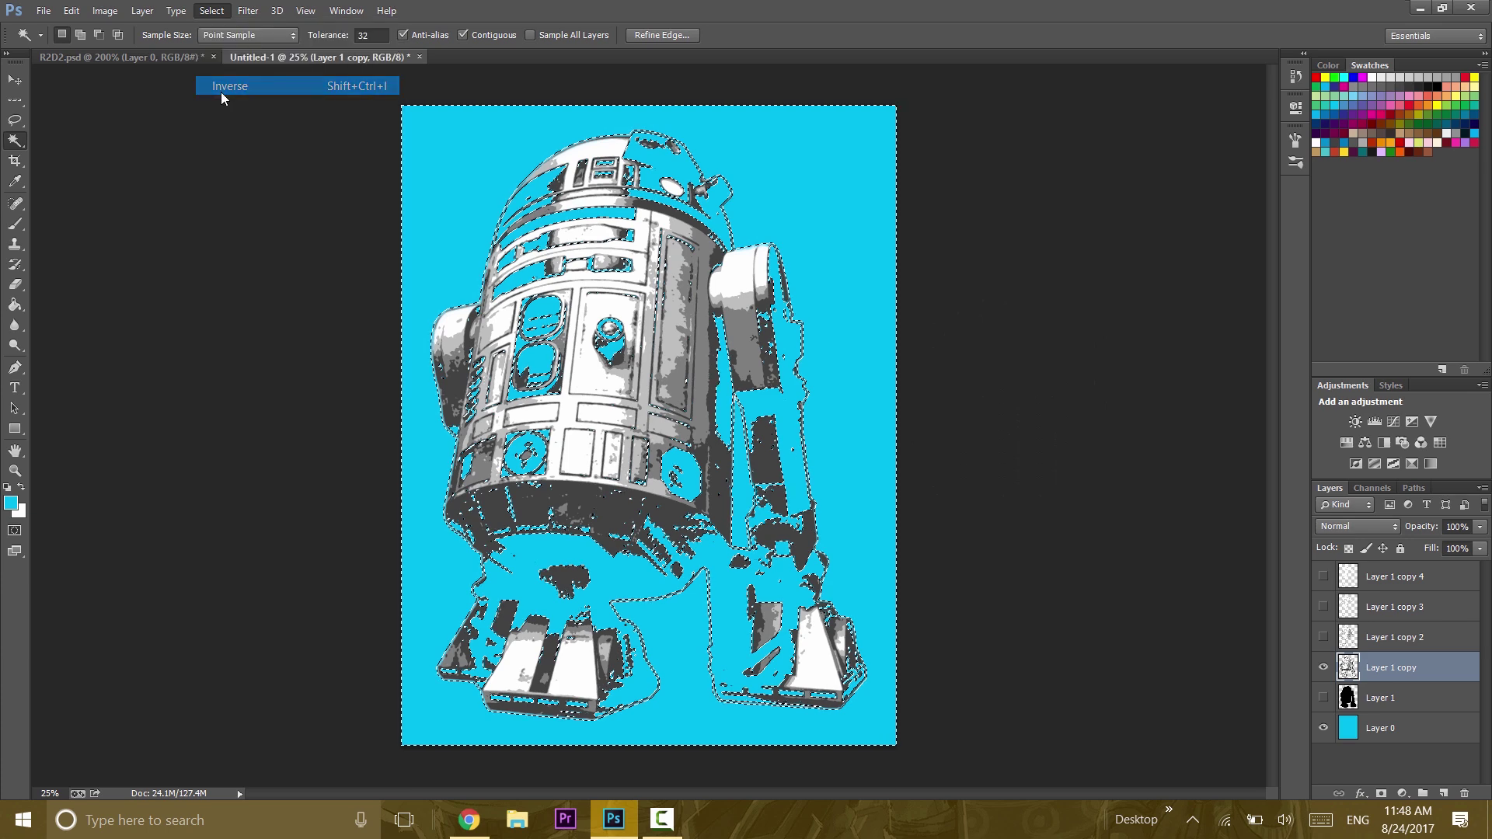
Step: Fill the selection with dark grey sampled from the image, deselect, and hide Layer 1 copy
left_click(71, 10)
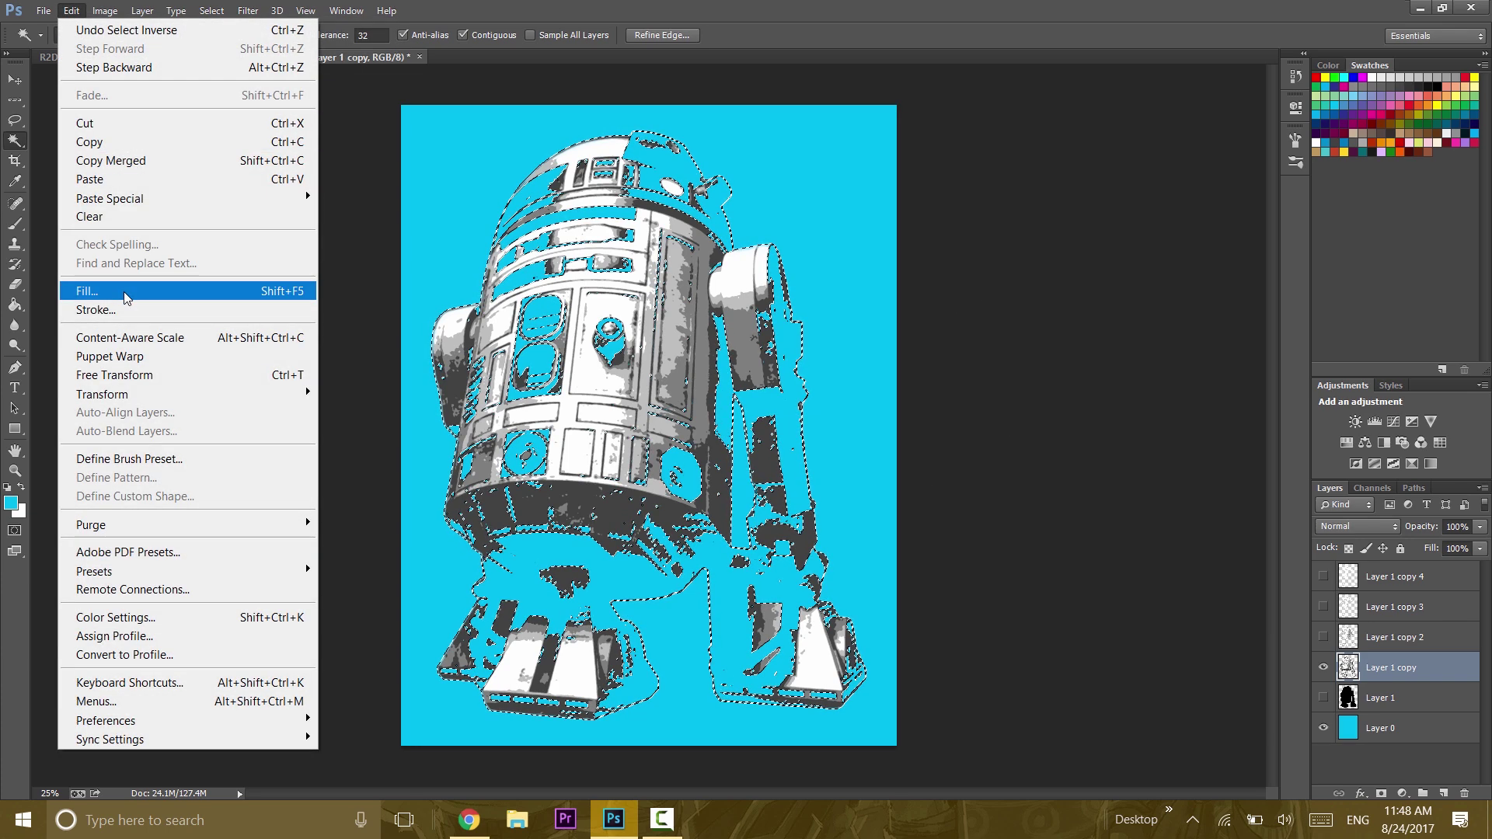
left_click(126, 292)
left_click(1087, 321)
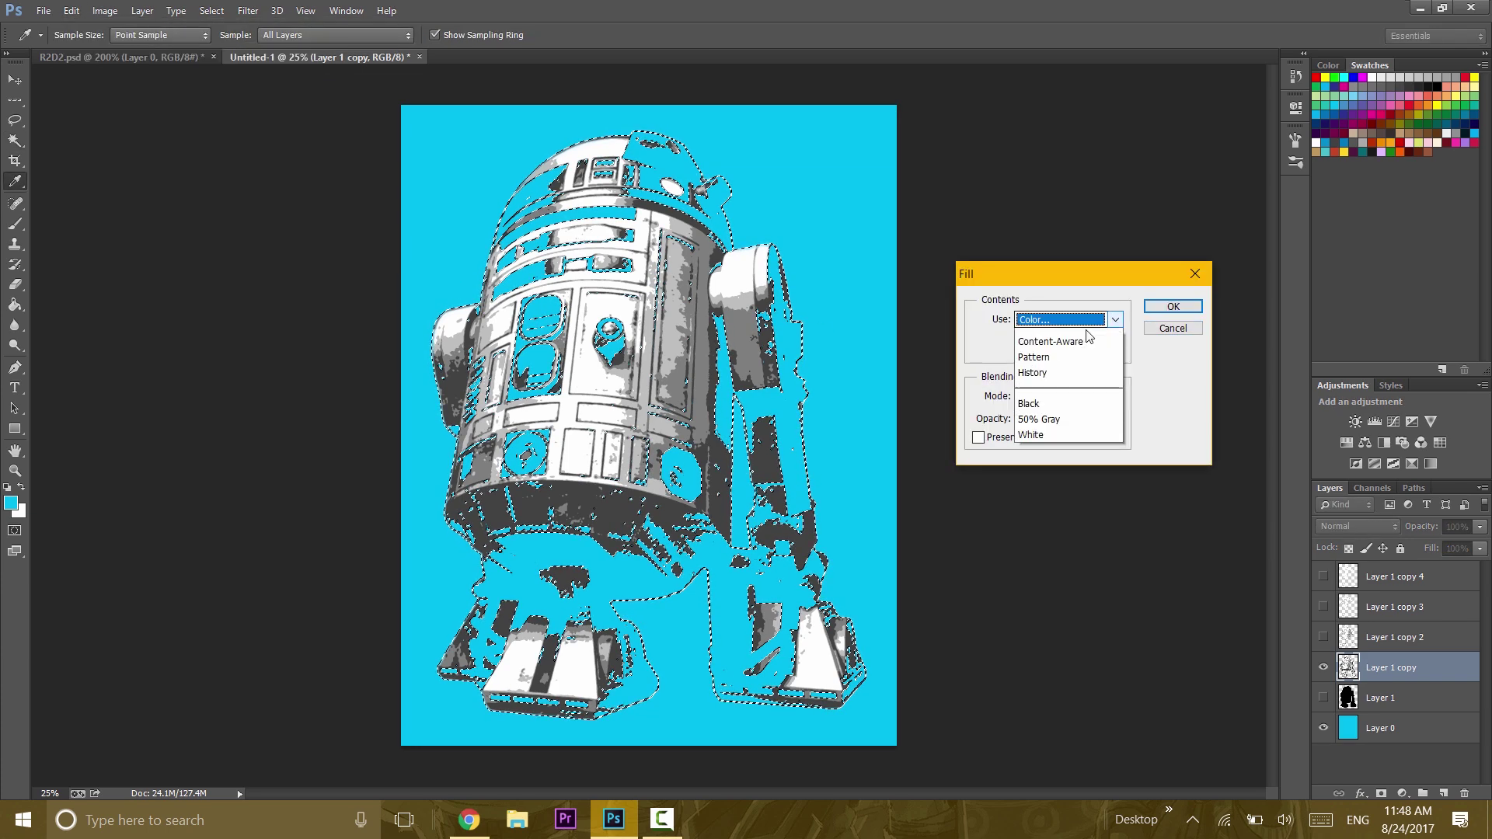
left_click(1084, 327)
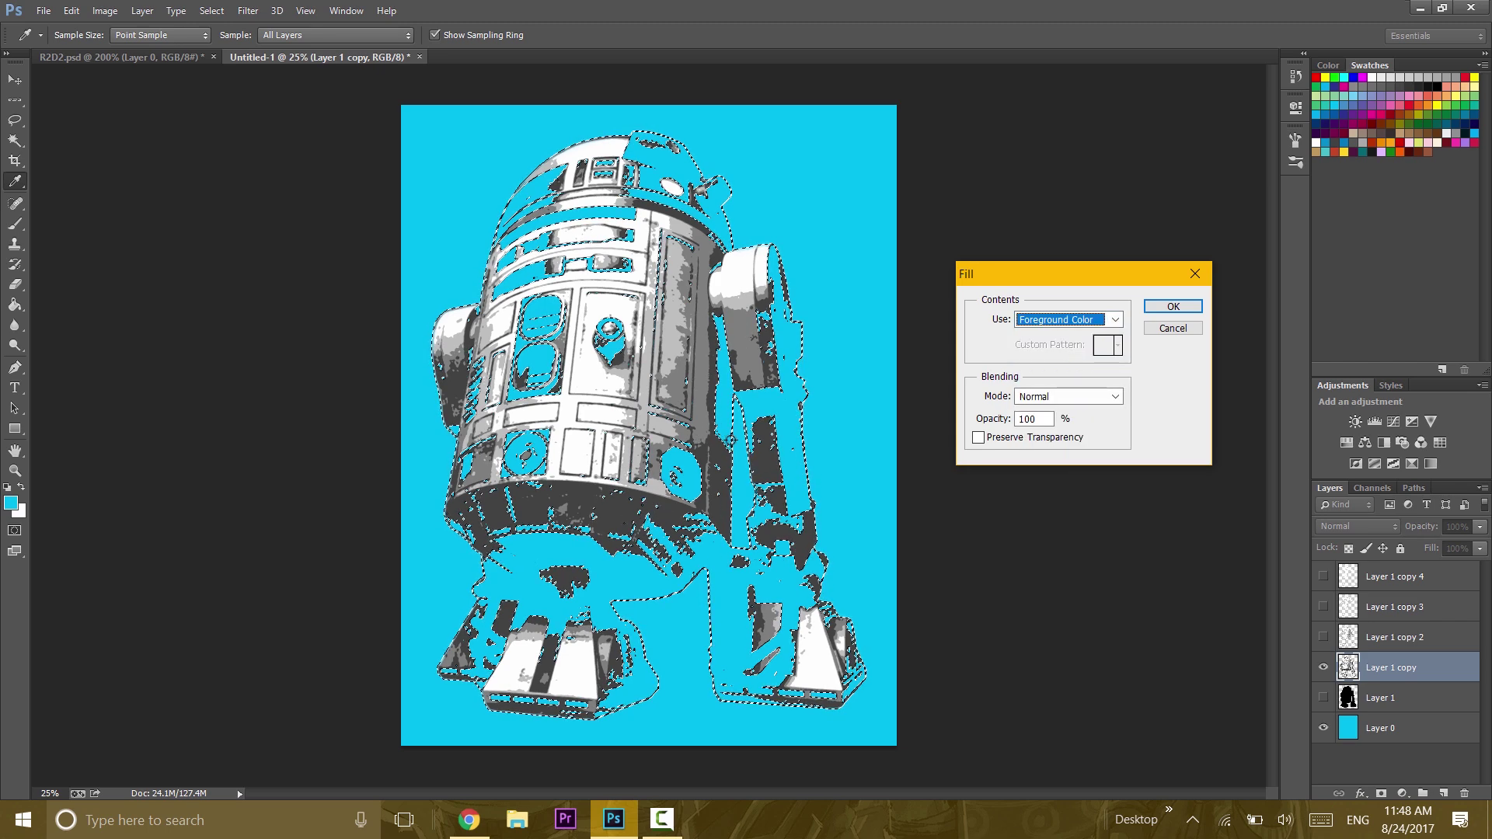
left_click(731, 440)
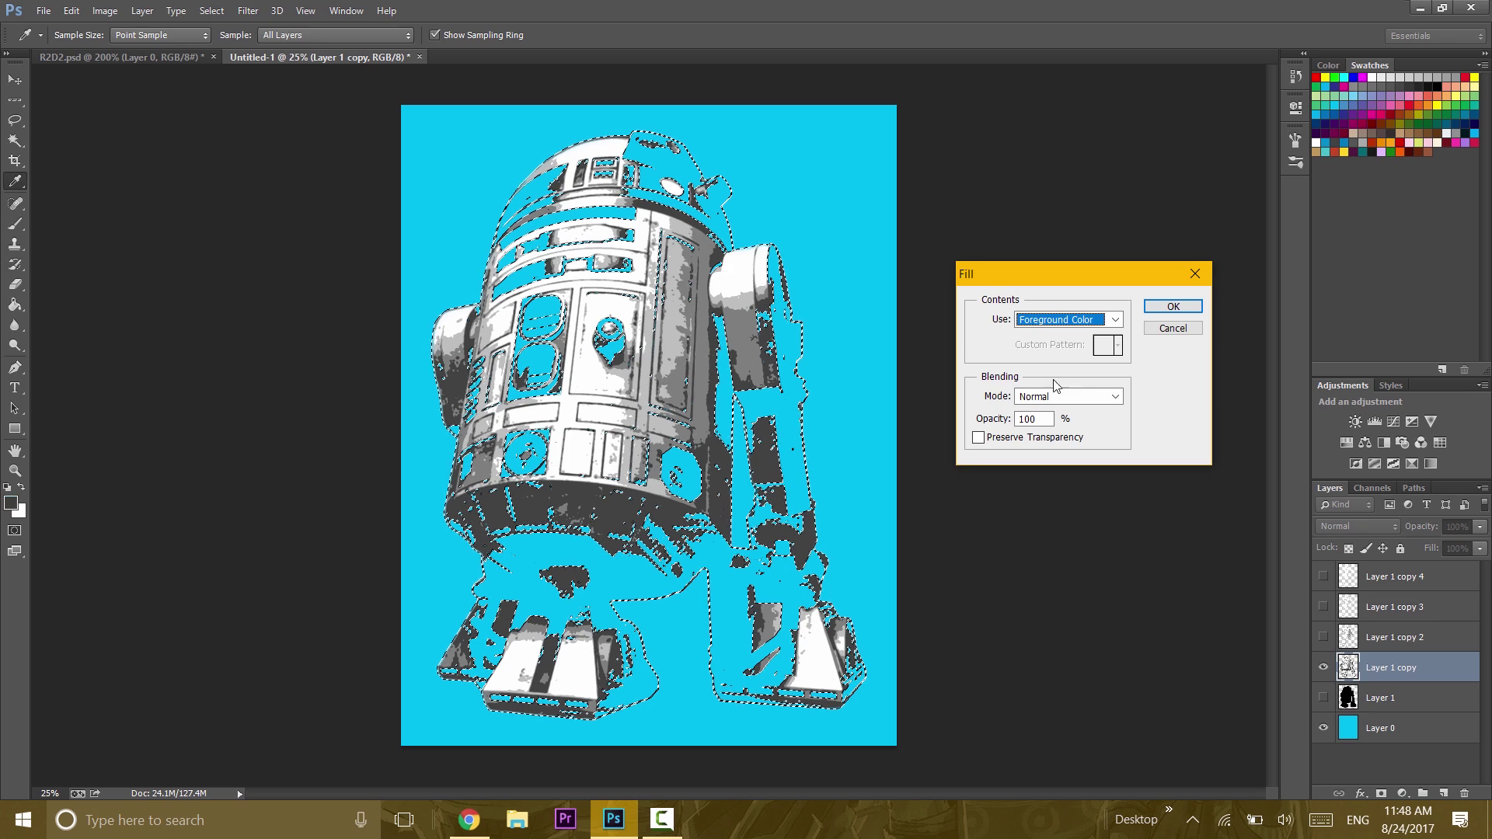
left_click(1170, 307)
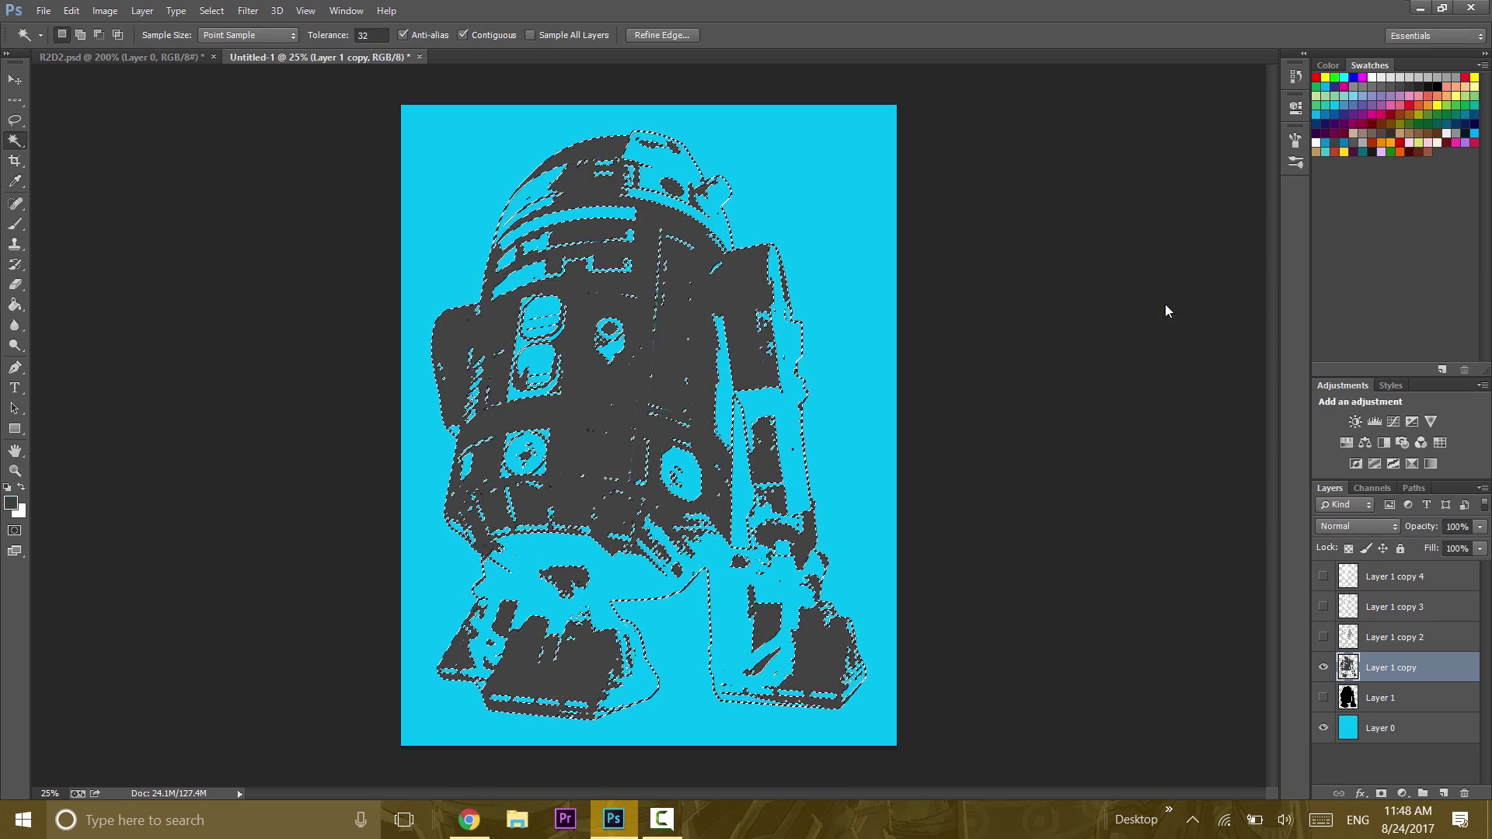
key("ctrl+d")
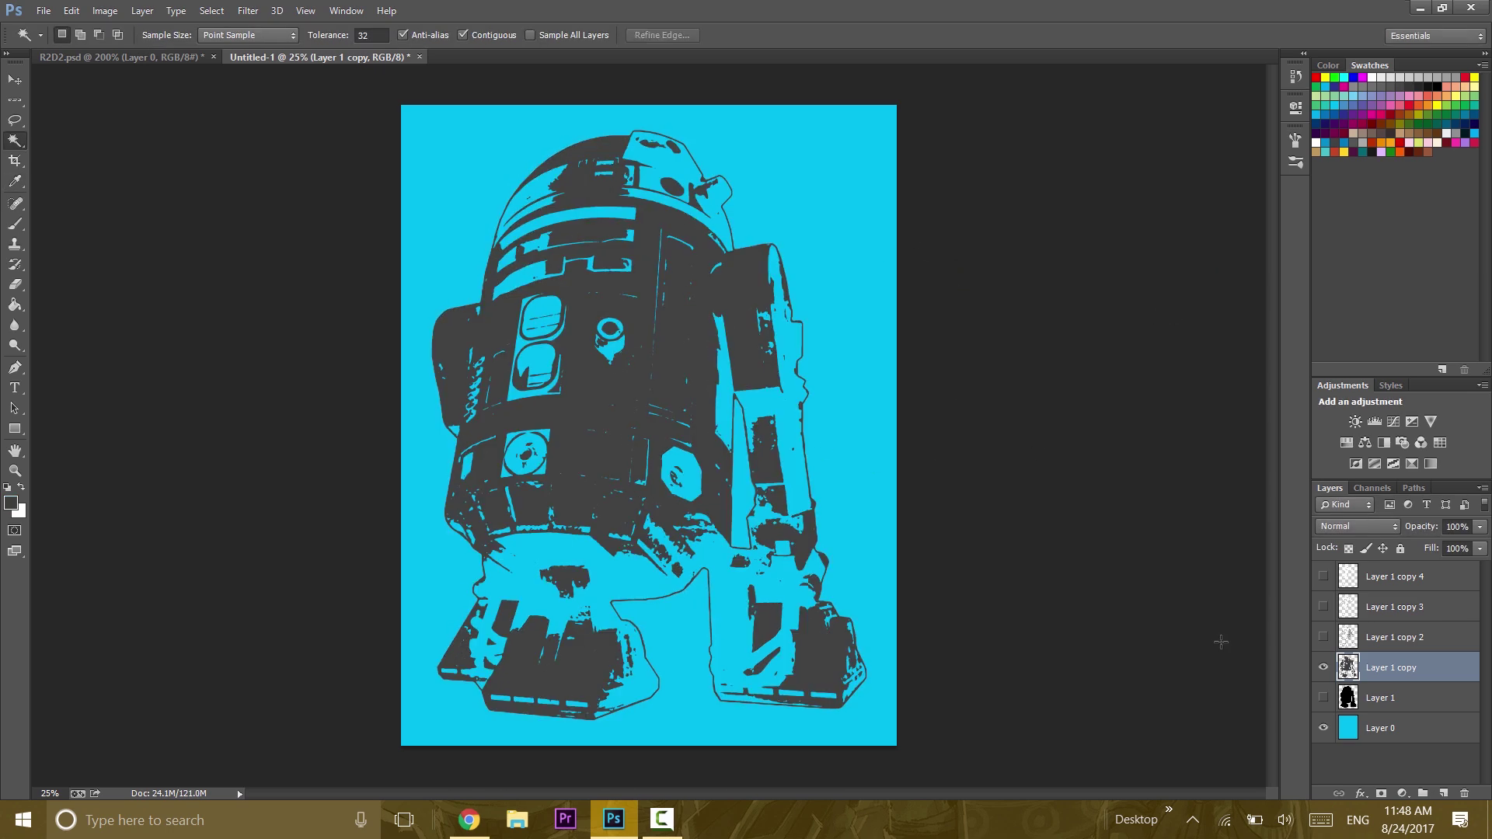
left_click(1323, 668)
Step: Show Layer 1 copy 2 and select its robot by inverting a cyan Color Range selection
left_click(1324, 637)
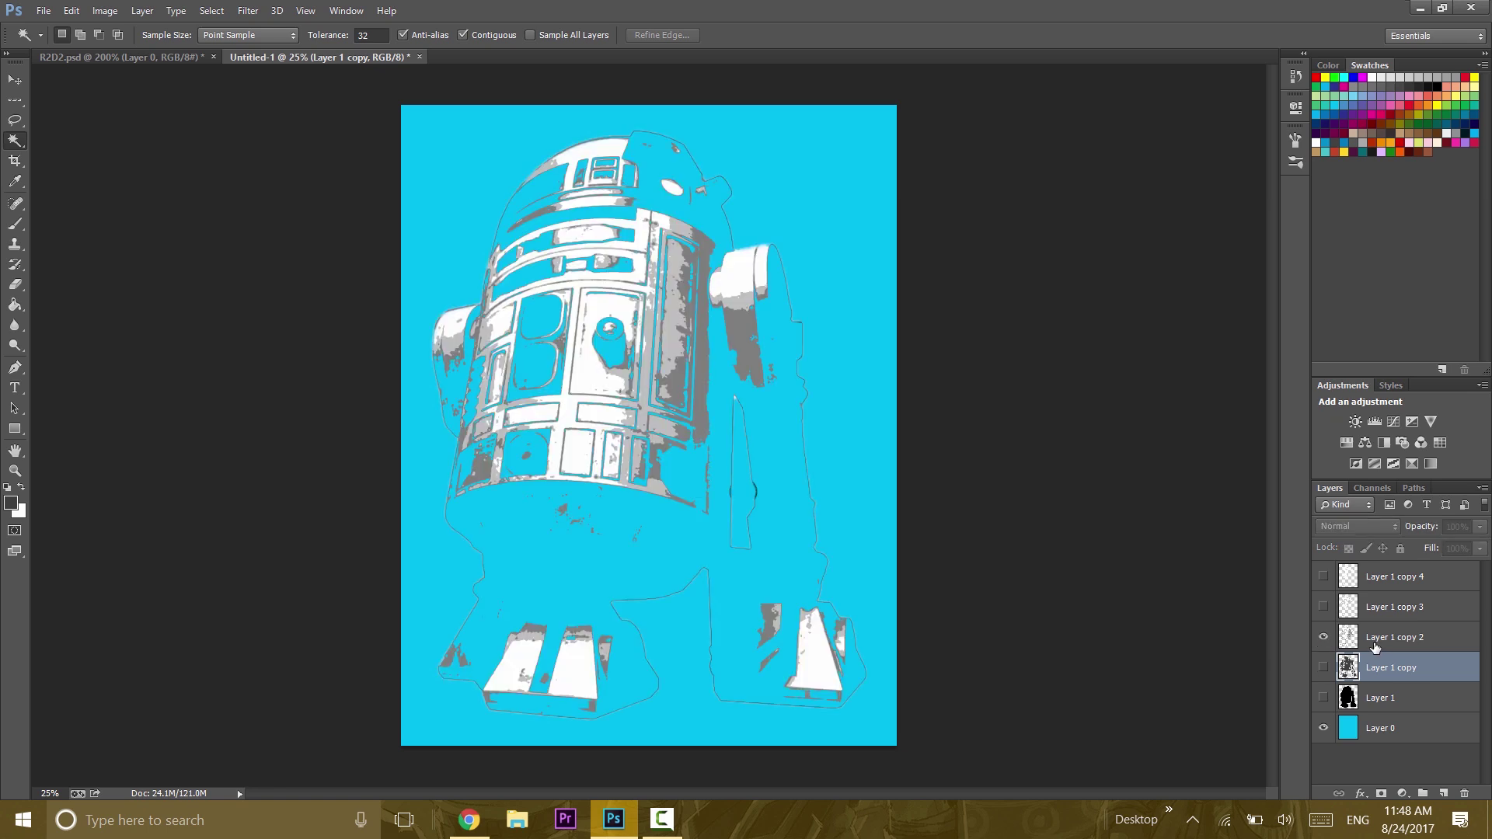
left_click(1391, 638)
right_click(853, 248)
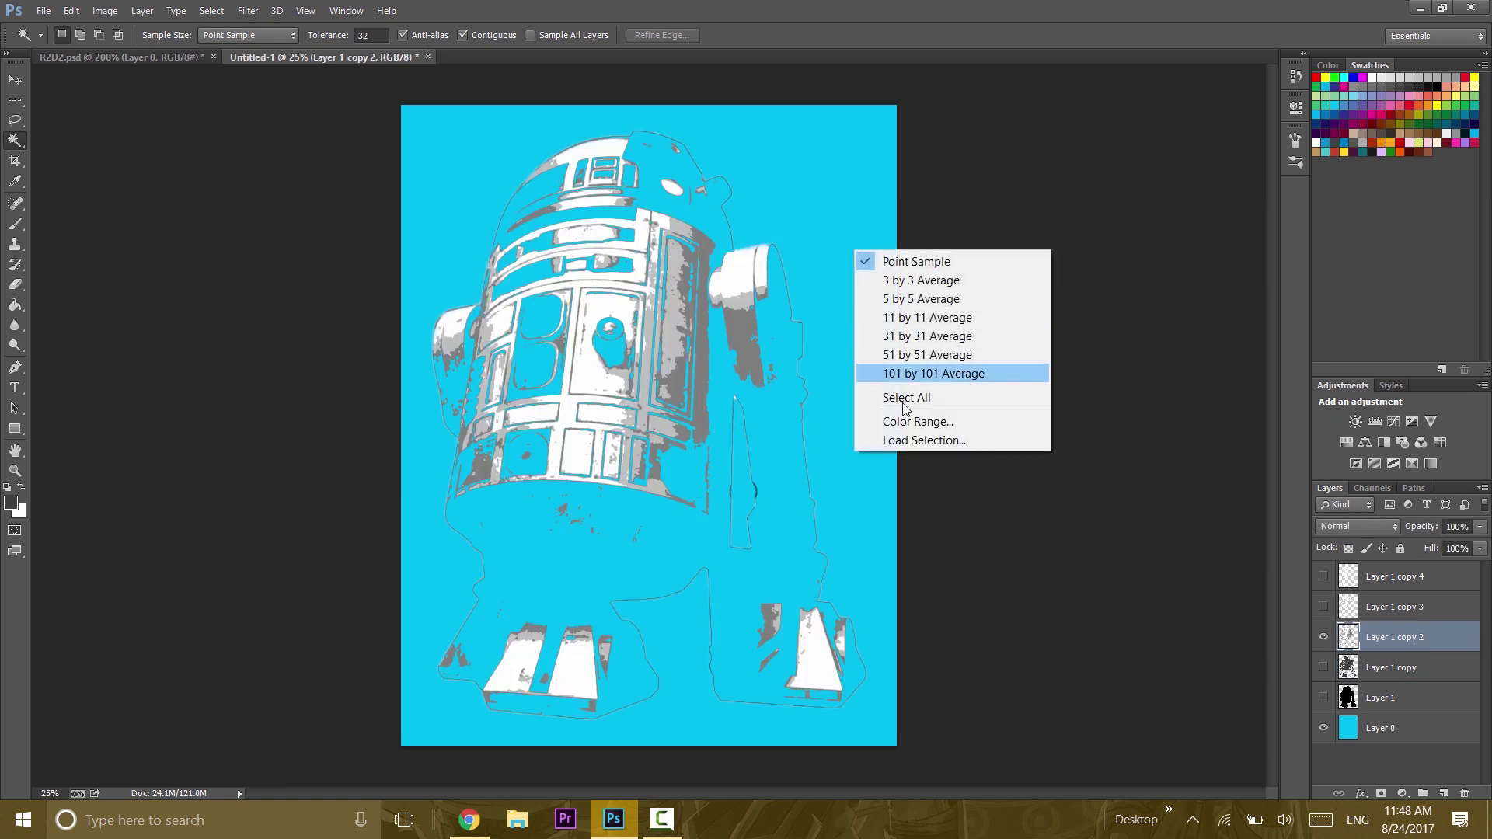
left_click(810, 231)
left_click(809, 232)
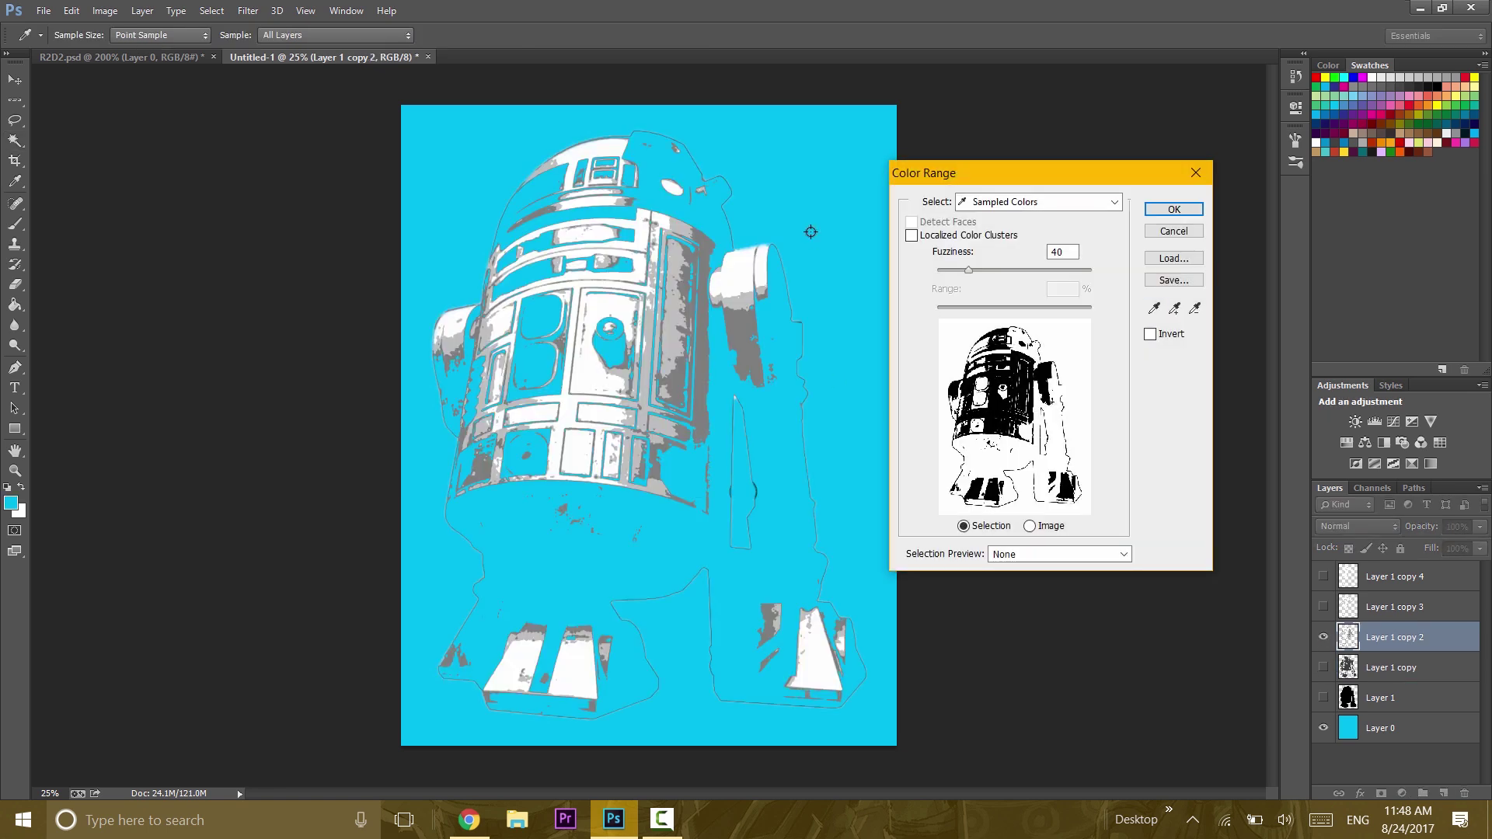
key("Return")
left_click(211, 10)
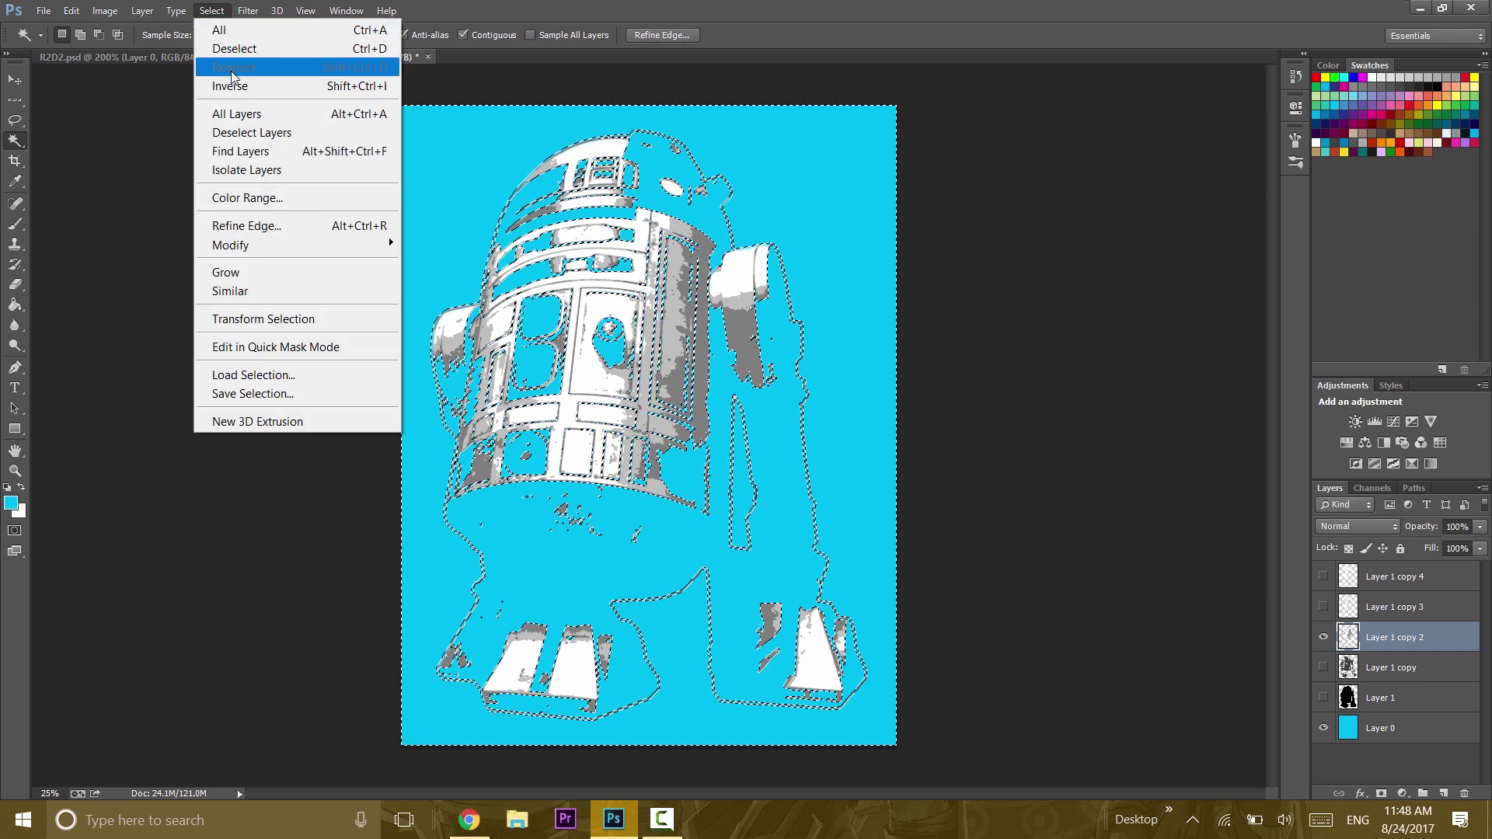
left_click(237, 81)
Step: Fill the robot with sampled mid-grey, deselect, hide copy 2, and show Layer 1 copy 3
left_click(71, 10)
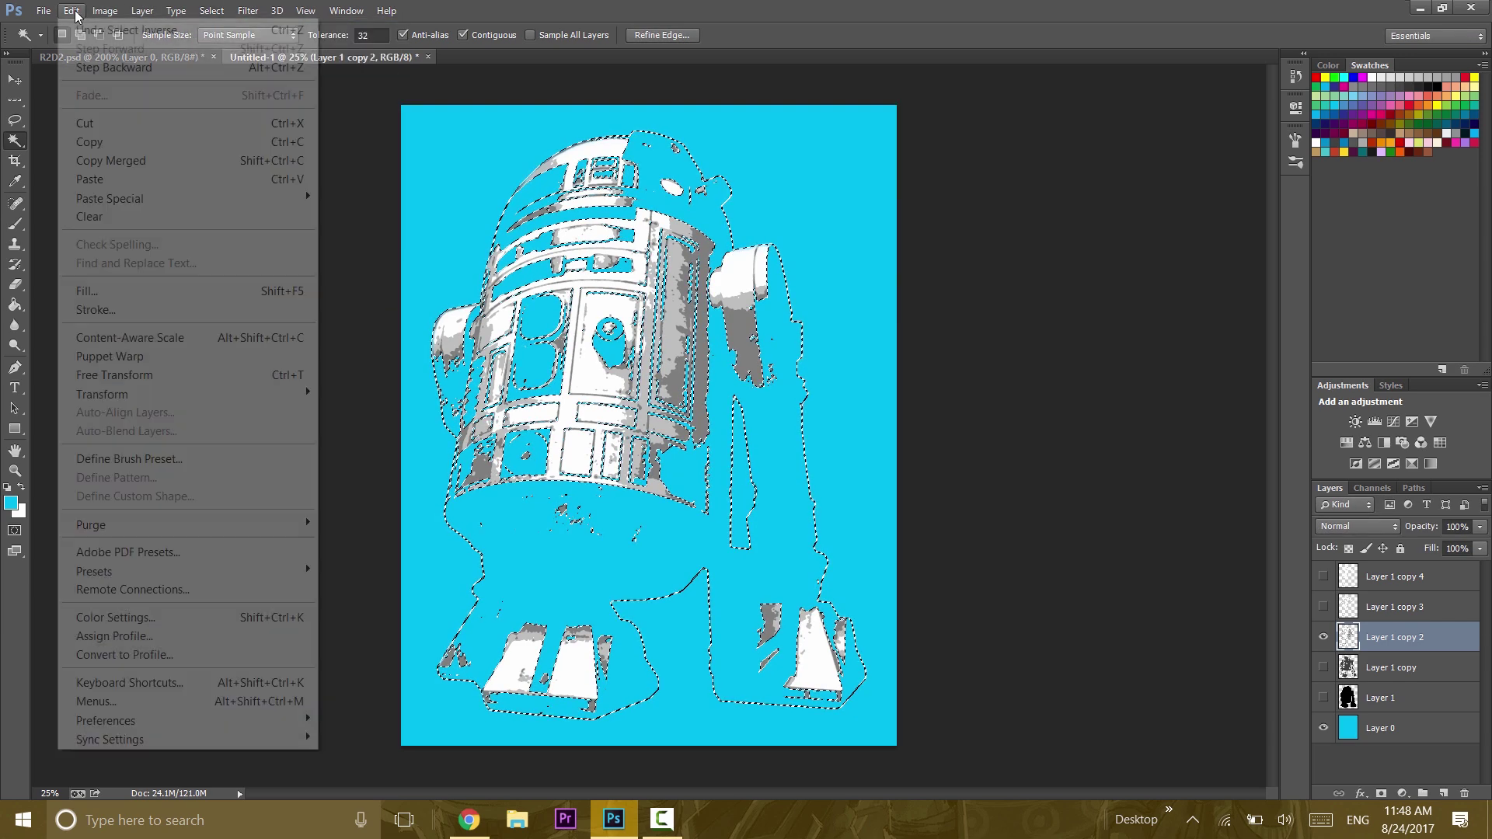
left_click(124, 290)
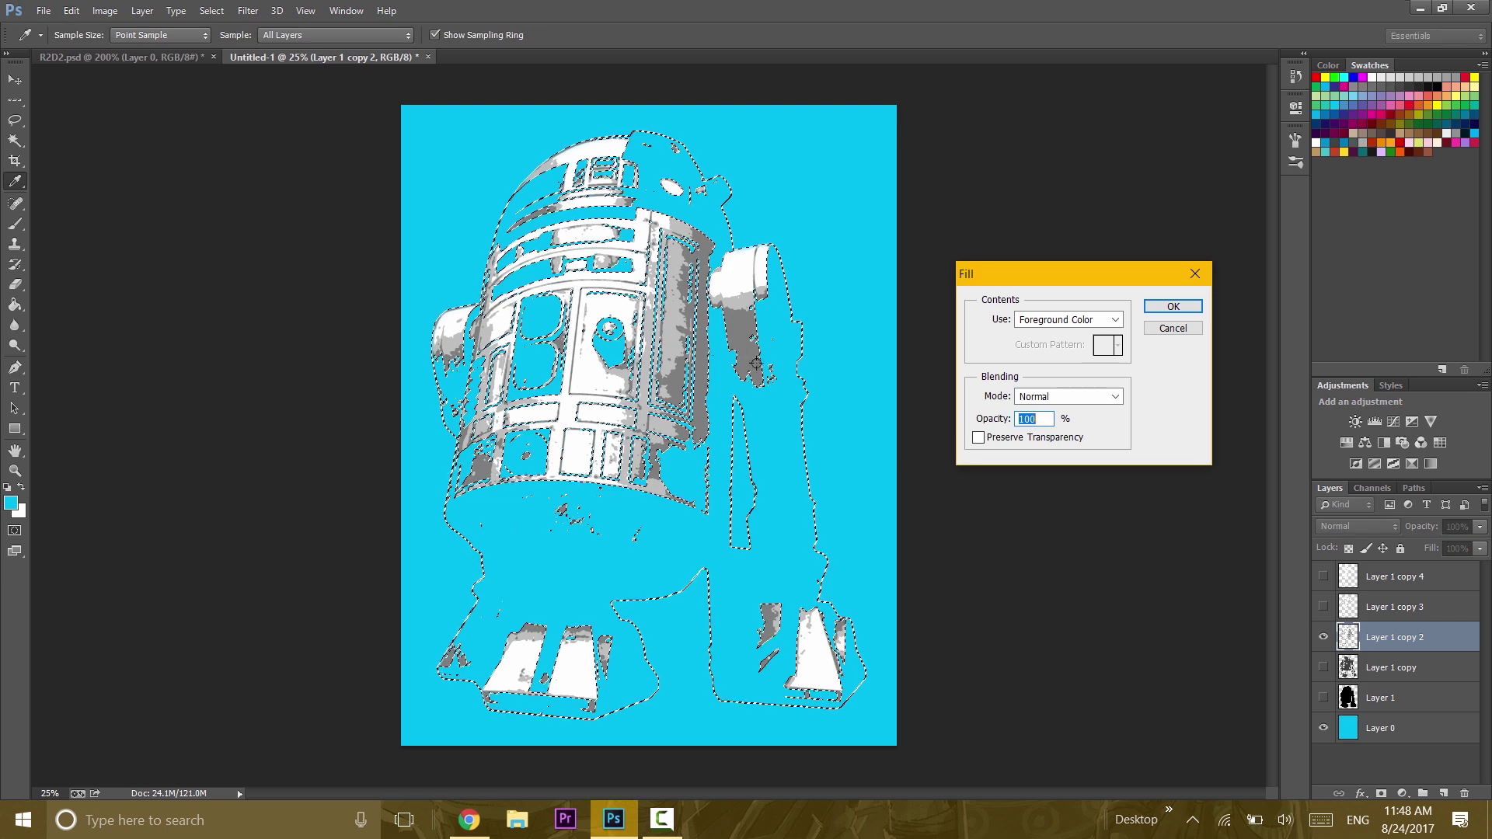
left_click(732, 334)
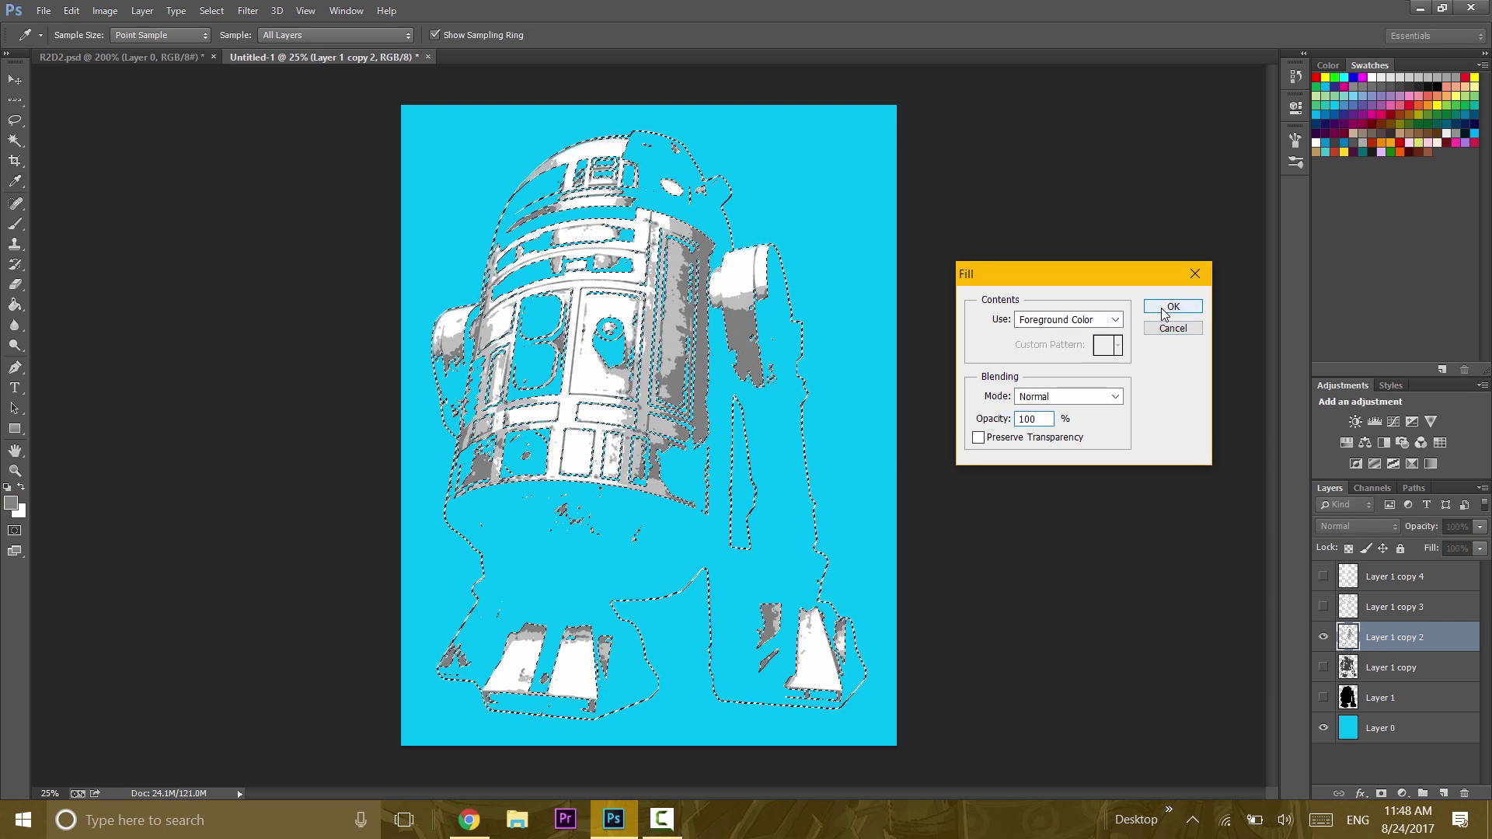
key("Return")
key("w")
key("ctrl+d")
left_click(1324, 637)
left_click(1324, 607)
Step: On Layer 1 copy 3, select the robot by inverting a cyan Color Range selection
left_click(1392, 607)
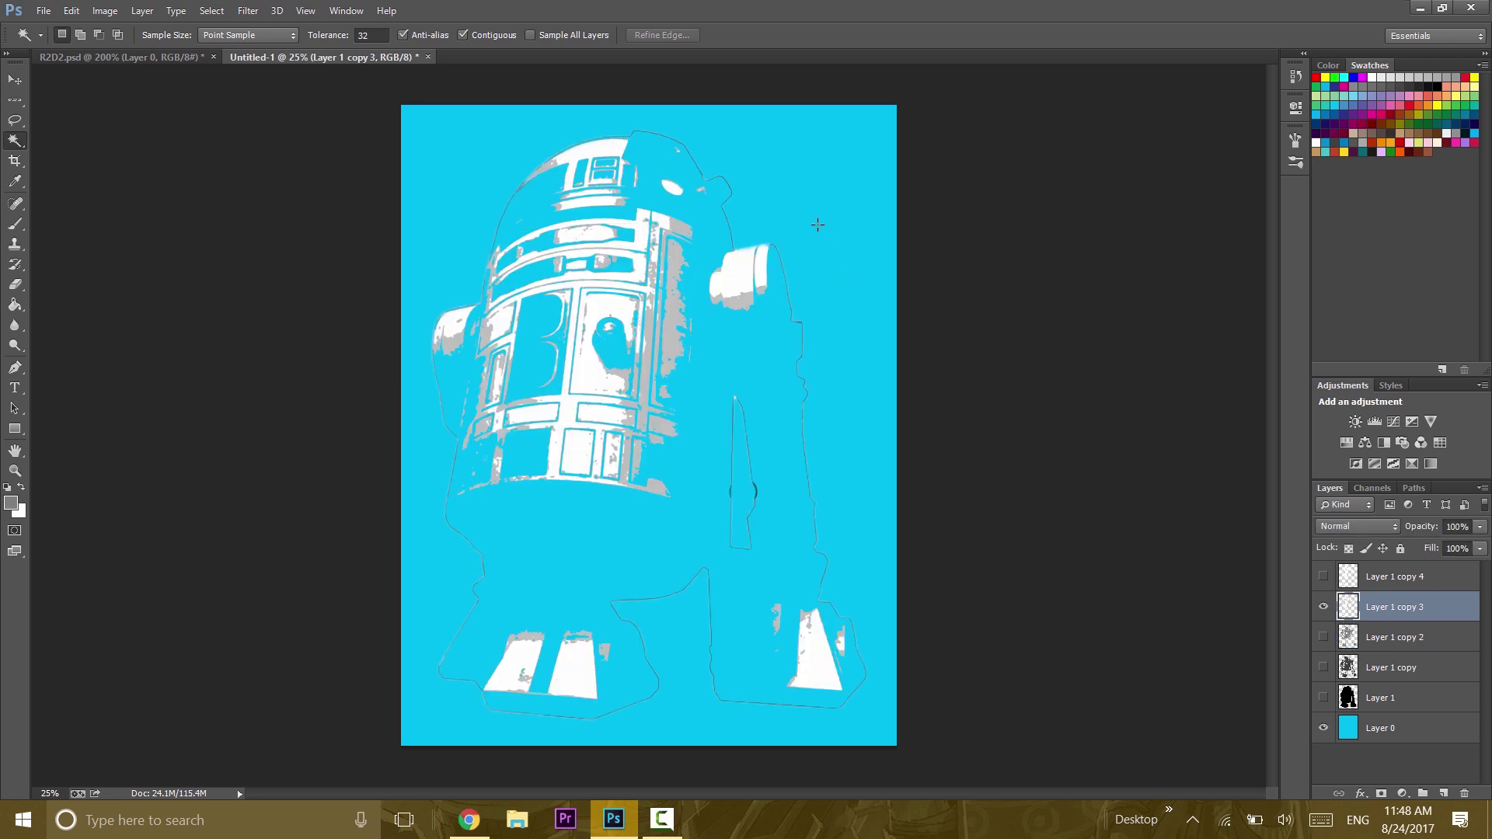
right_click(817, 224)
left_click(889, 393)
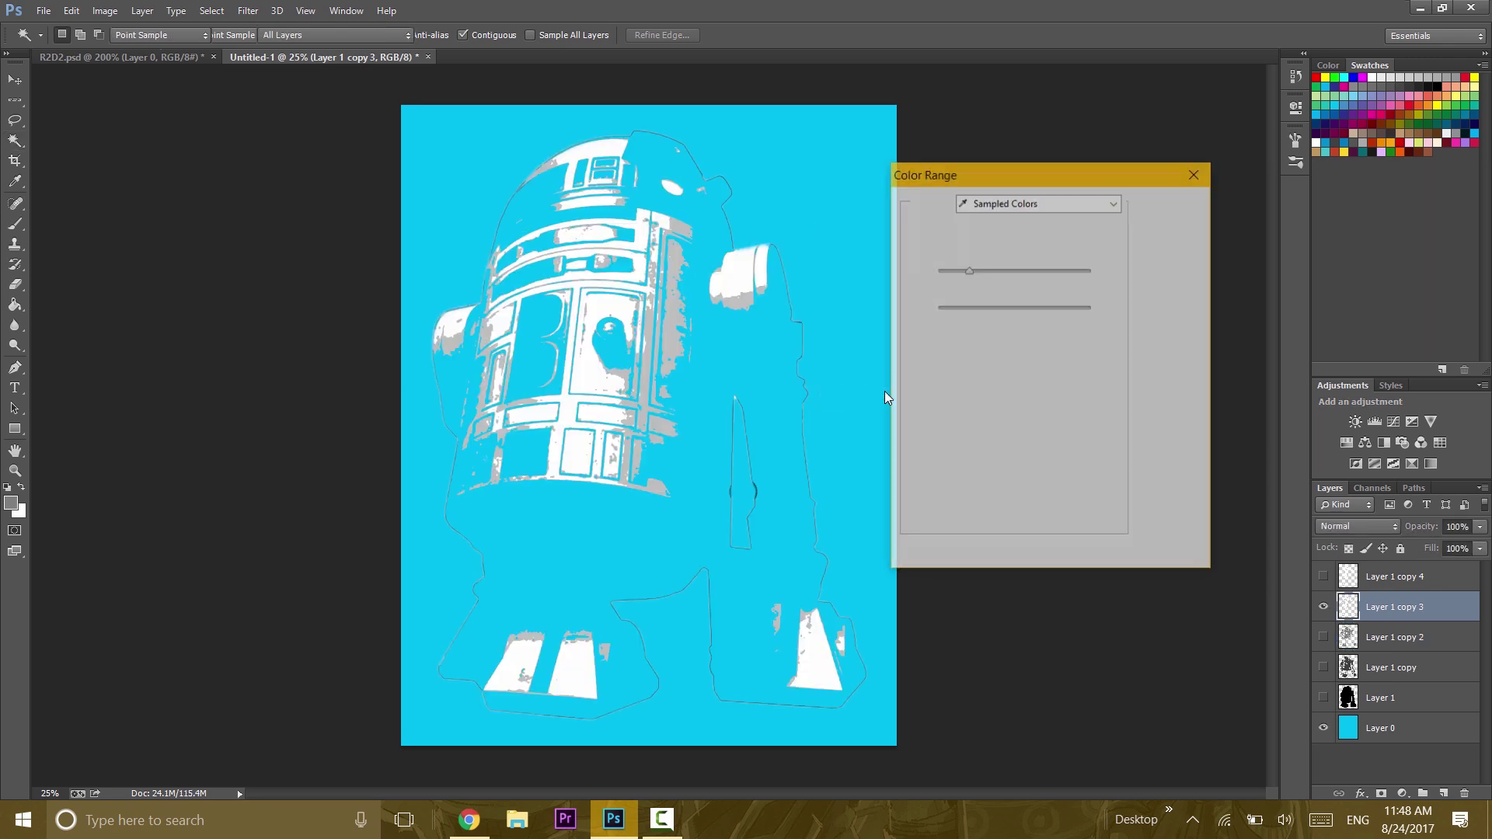
left_click(785, 212)
left_click(1174, 209)
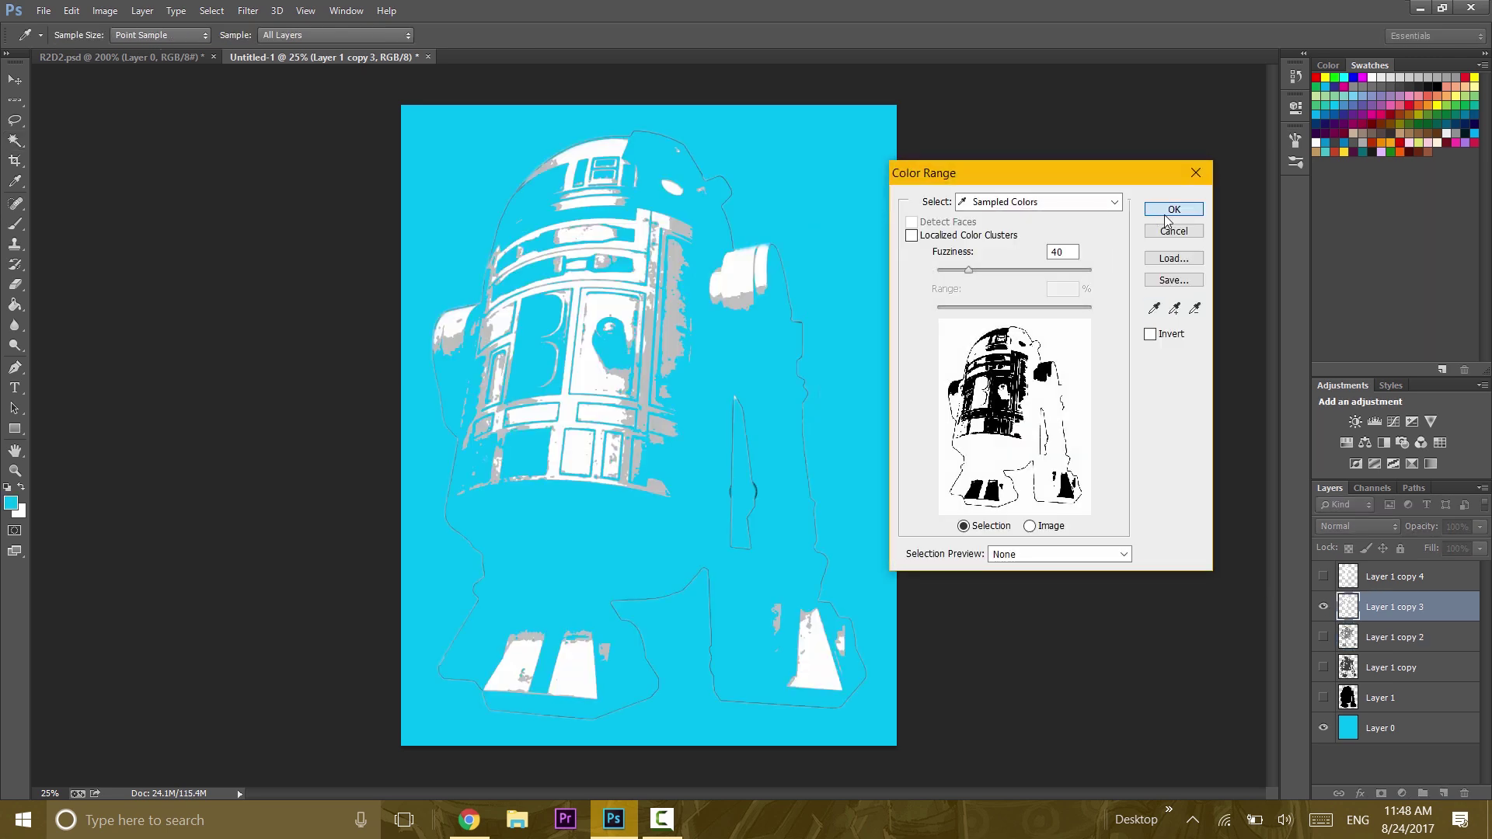
left_click(212, 10)
left_click(227, 82)
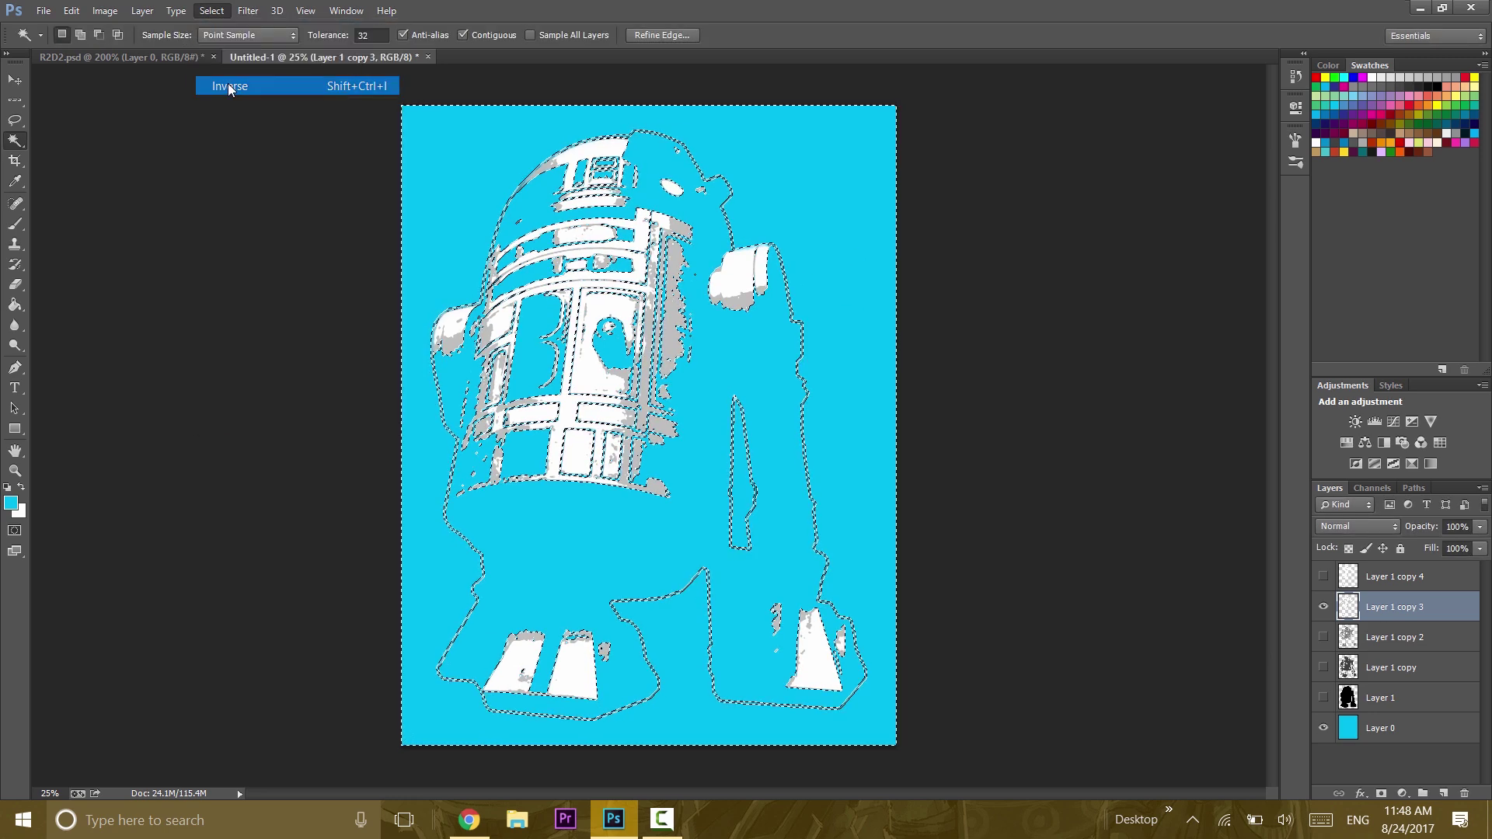
Step: Fill the robot with sampled light grey, deselect, and hide Layer 1 copy 3
left_click(71, 10)
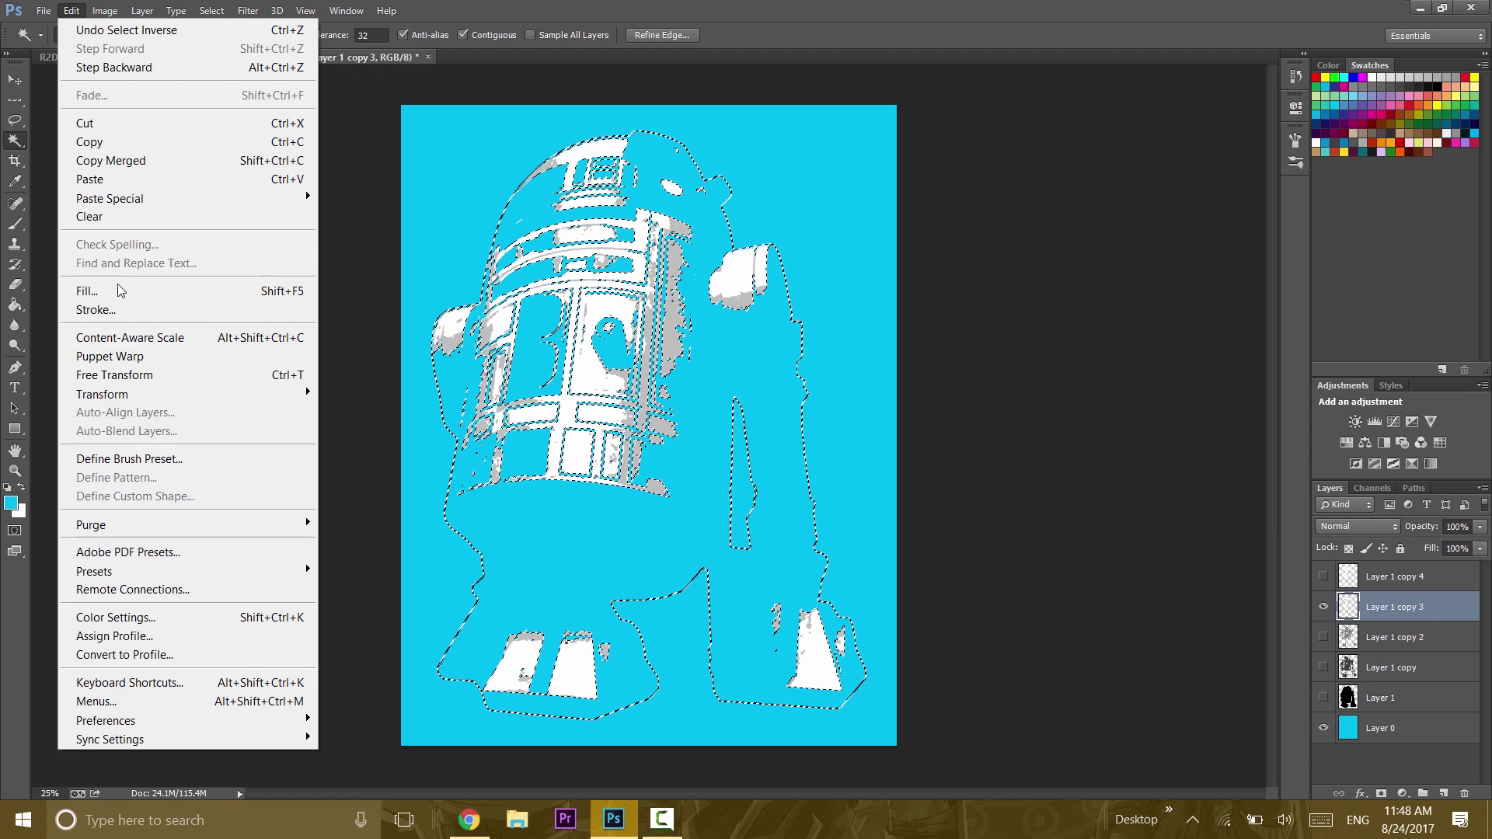
left_click(88, 290)
left_click(459, 342)
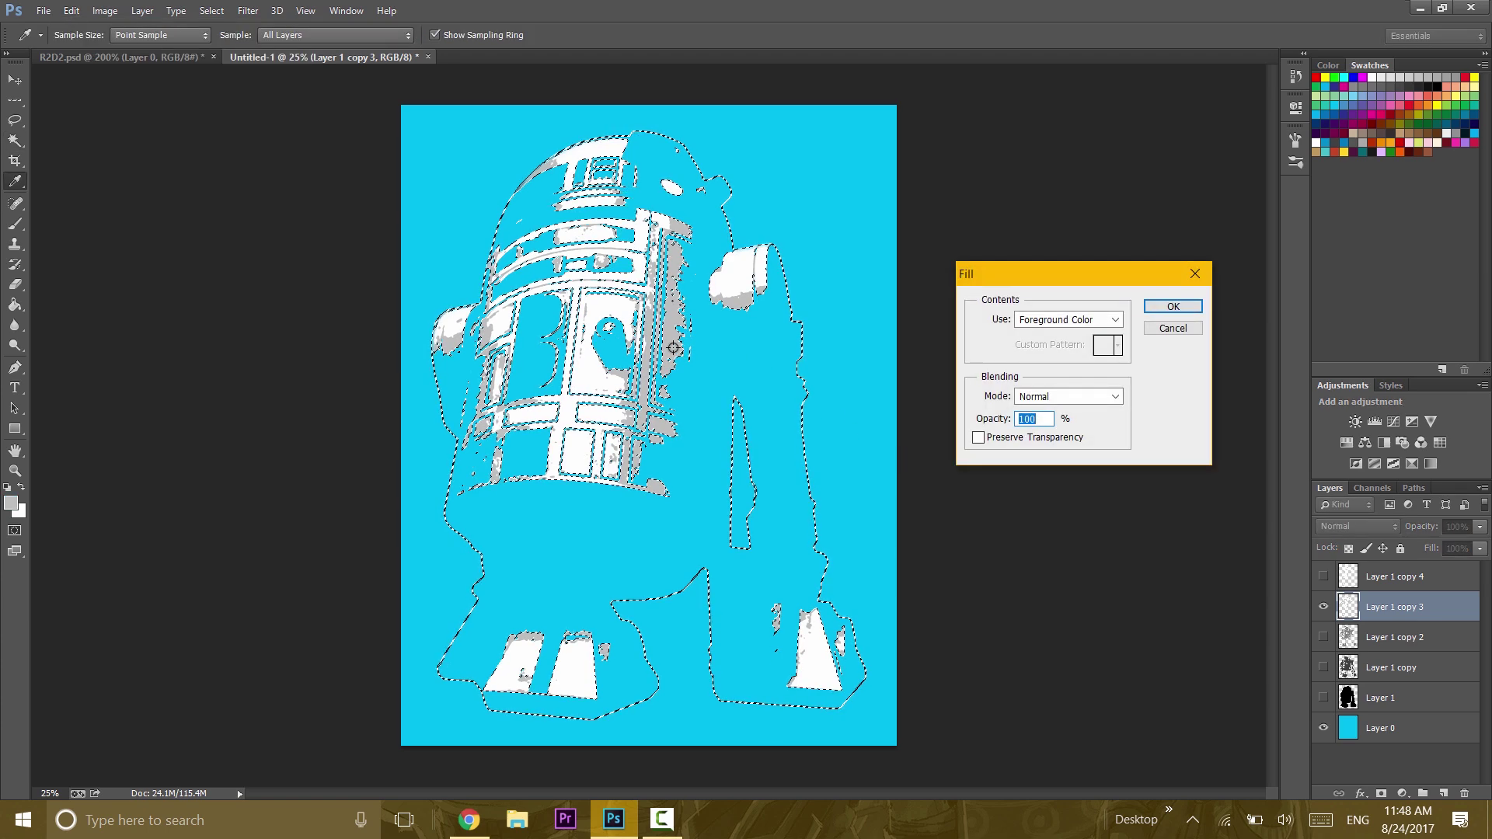
left_click(1173, 306)
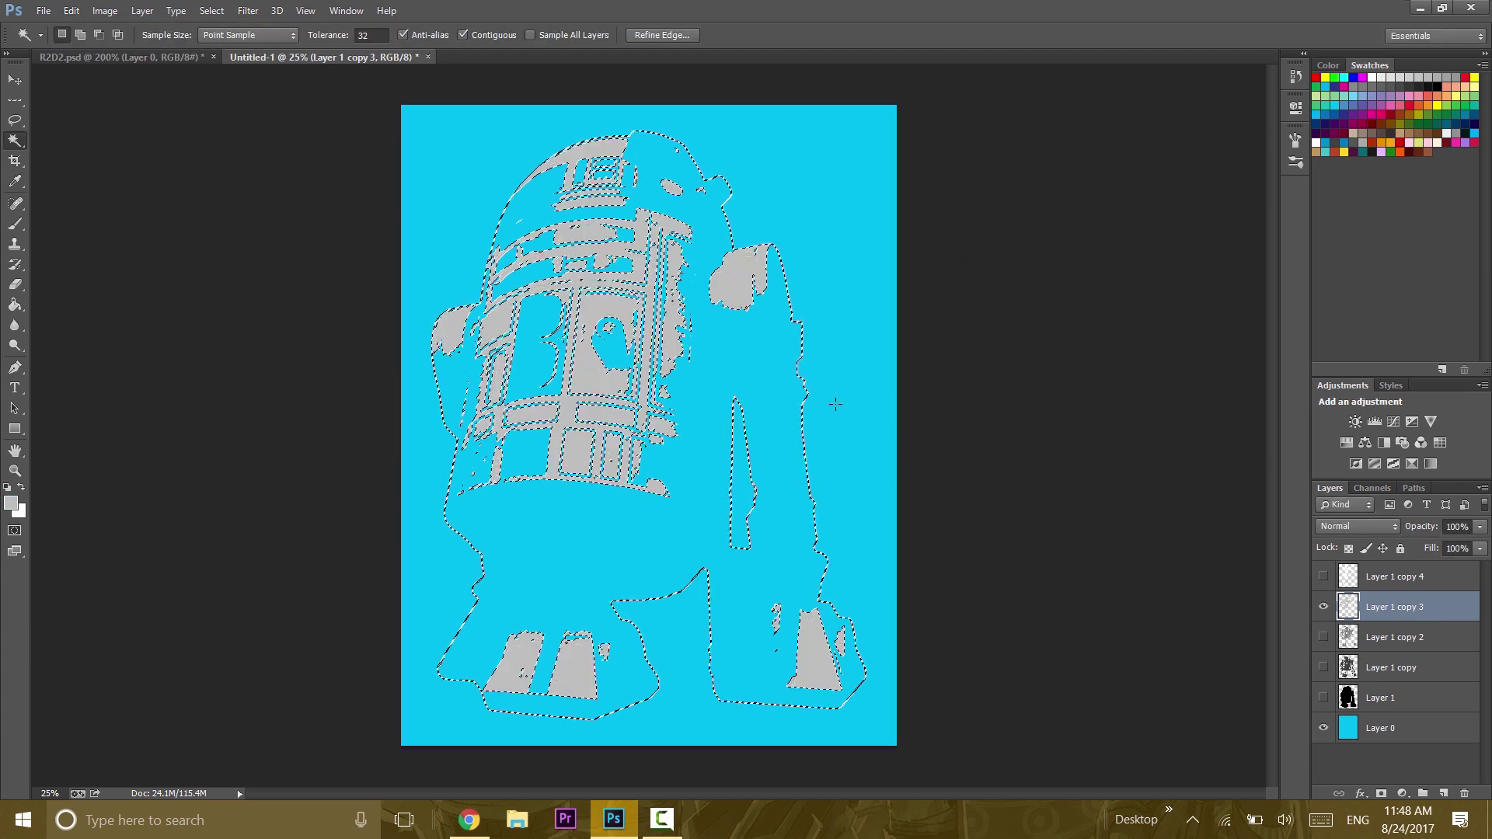
key("ctrl+d")
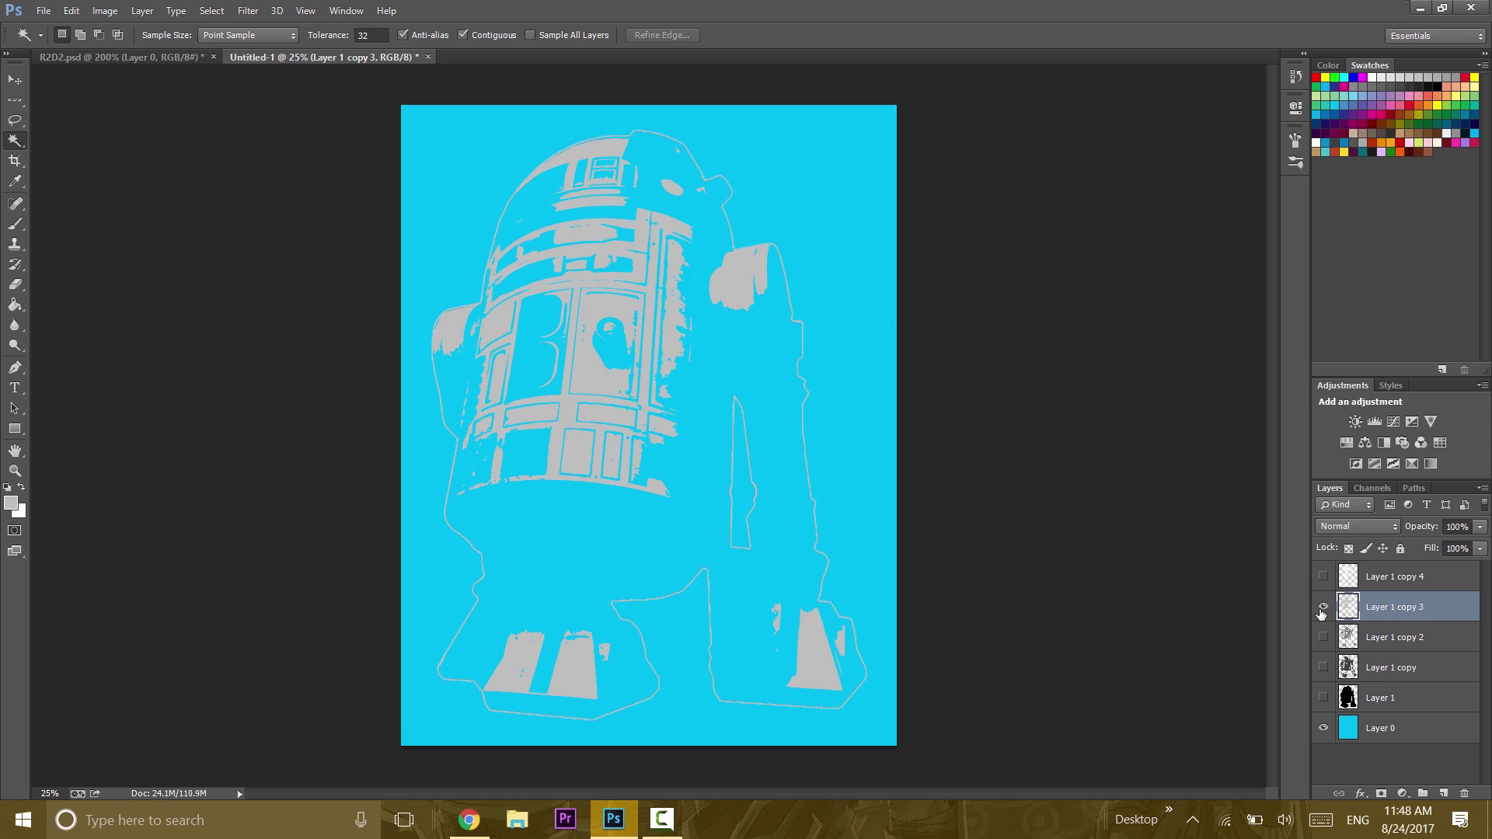
left_click(1323, 608)
Step: Turn on the black, dark grey, grey, light grey and white layers, Layer 1 through copy 4
left_click(1380, 698)
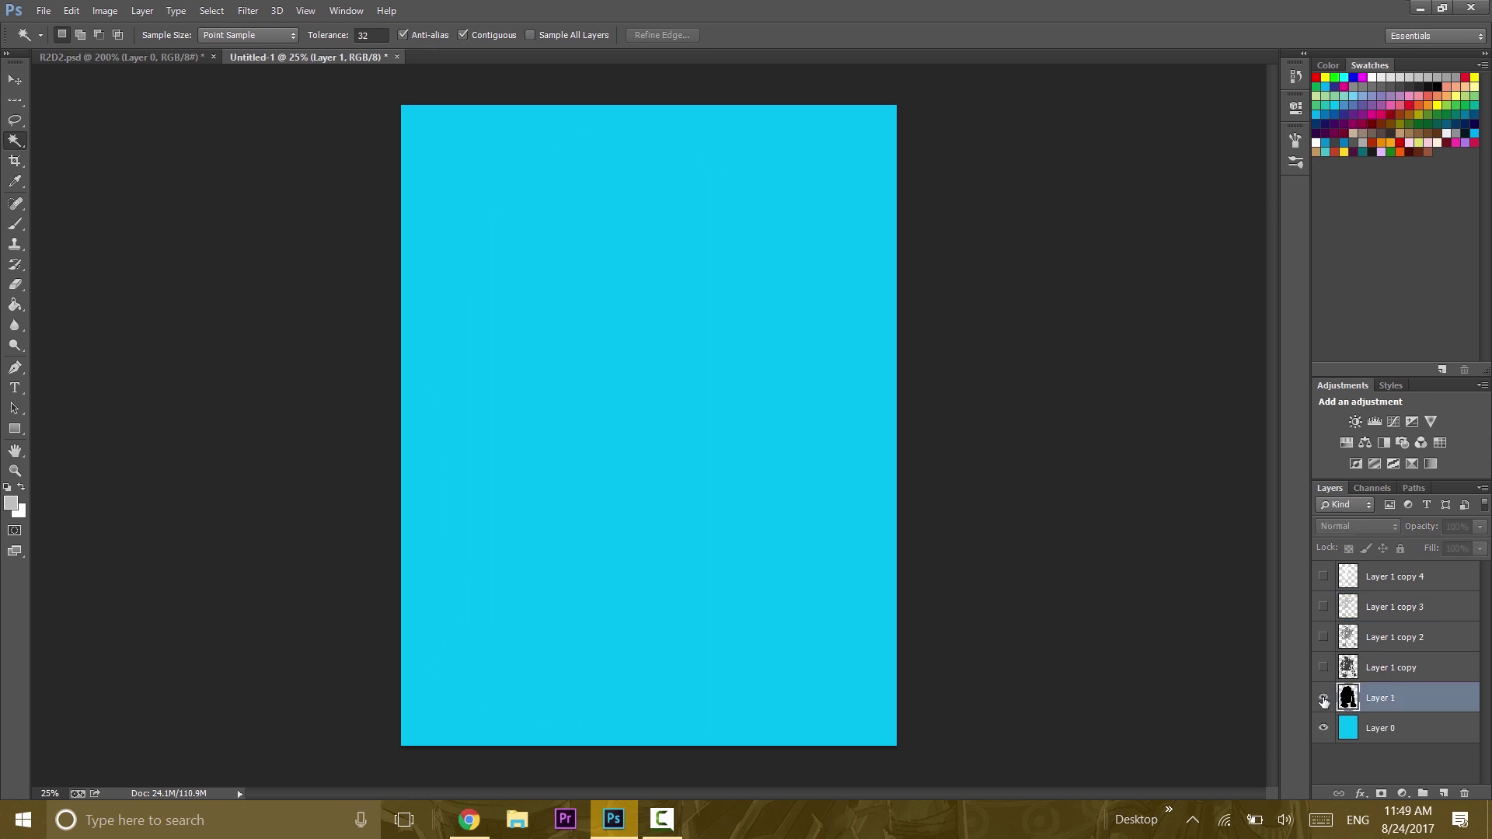
left_click(1324, 699)
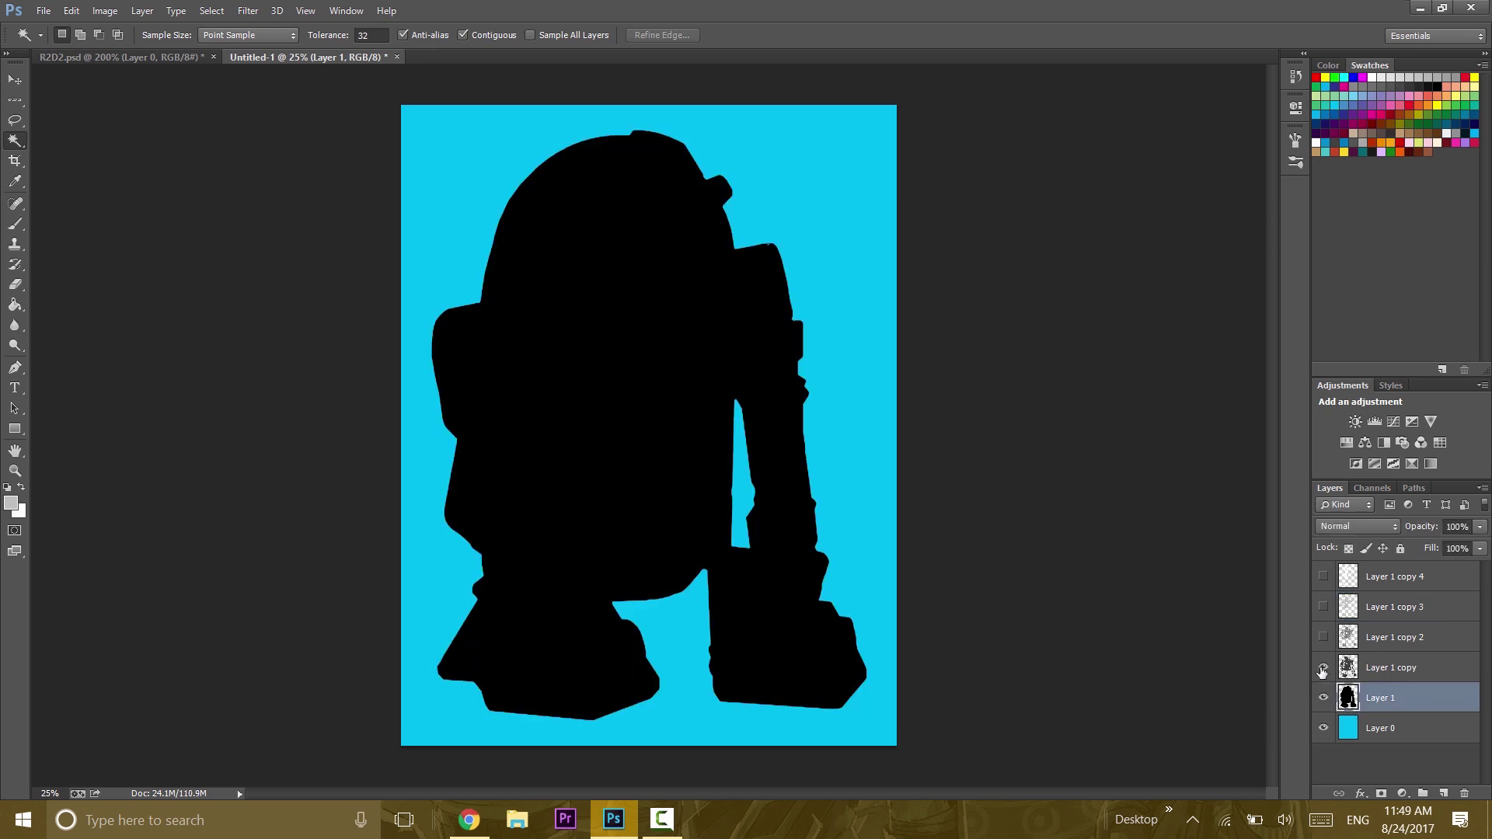
left_click(1322, 669)
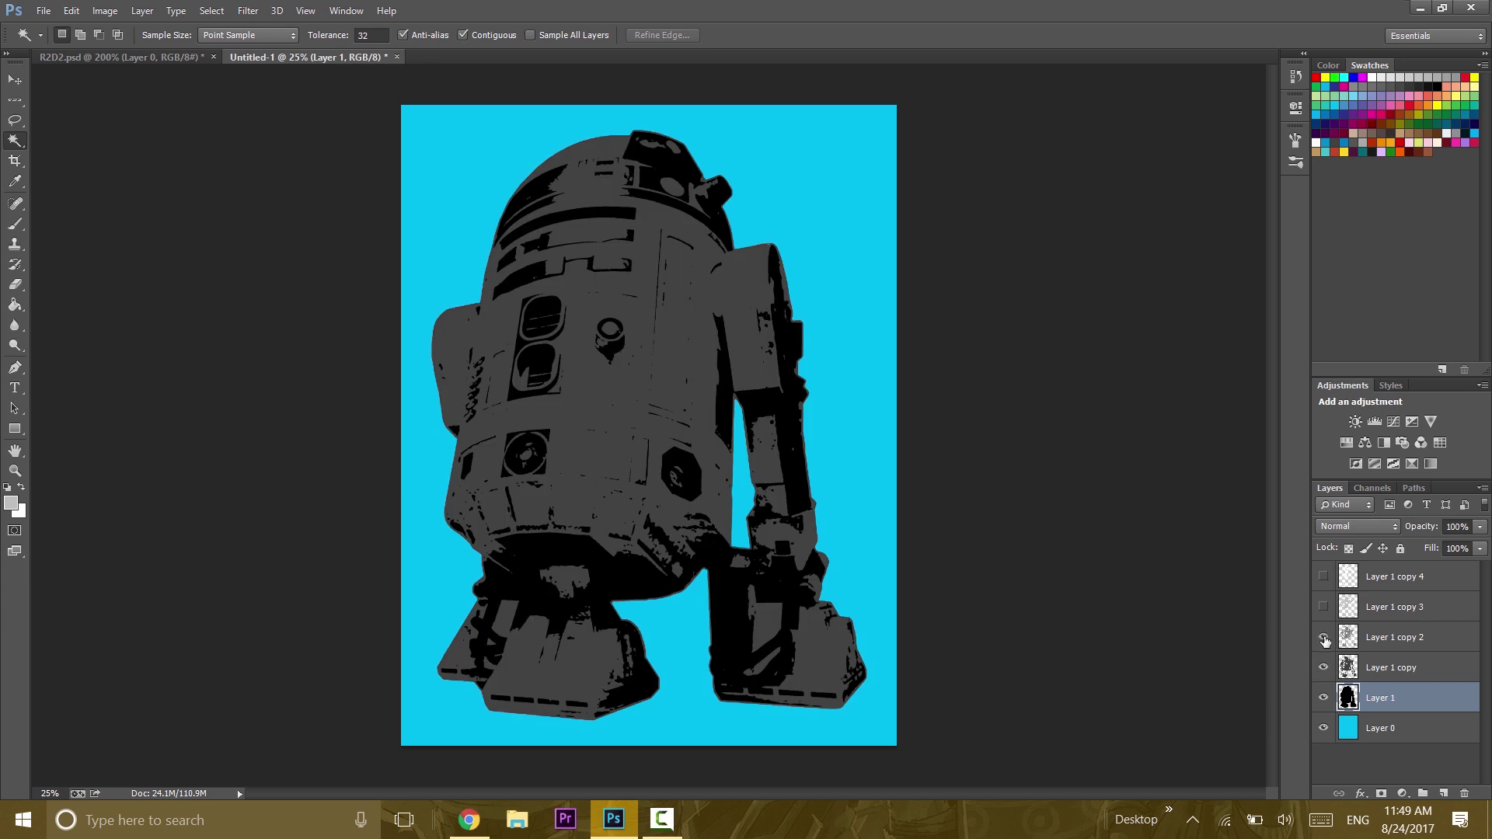
left_click(1324, 638)
left_click(1324, 608)
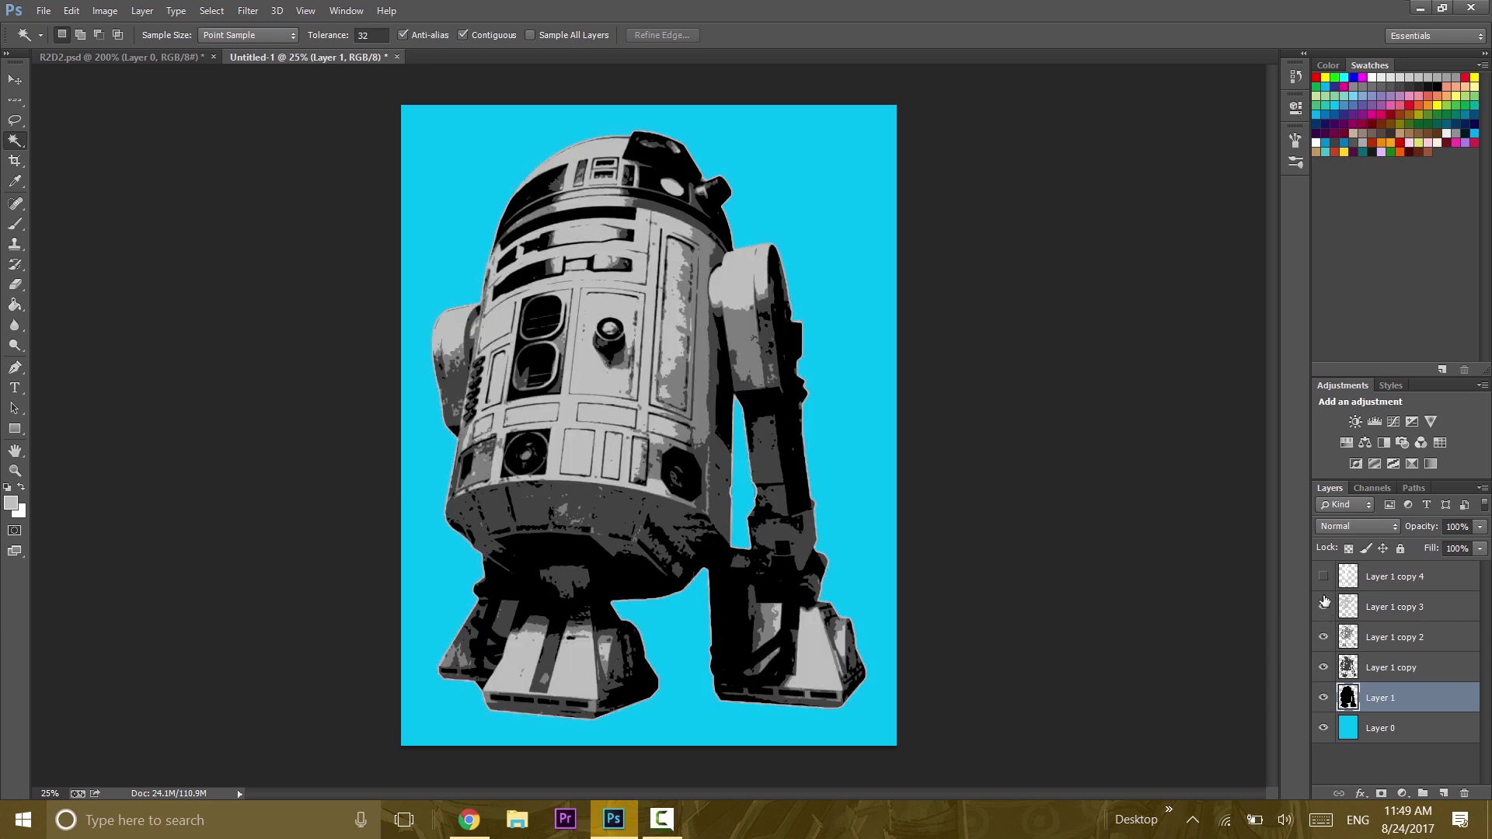
left_click(1323, 579)
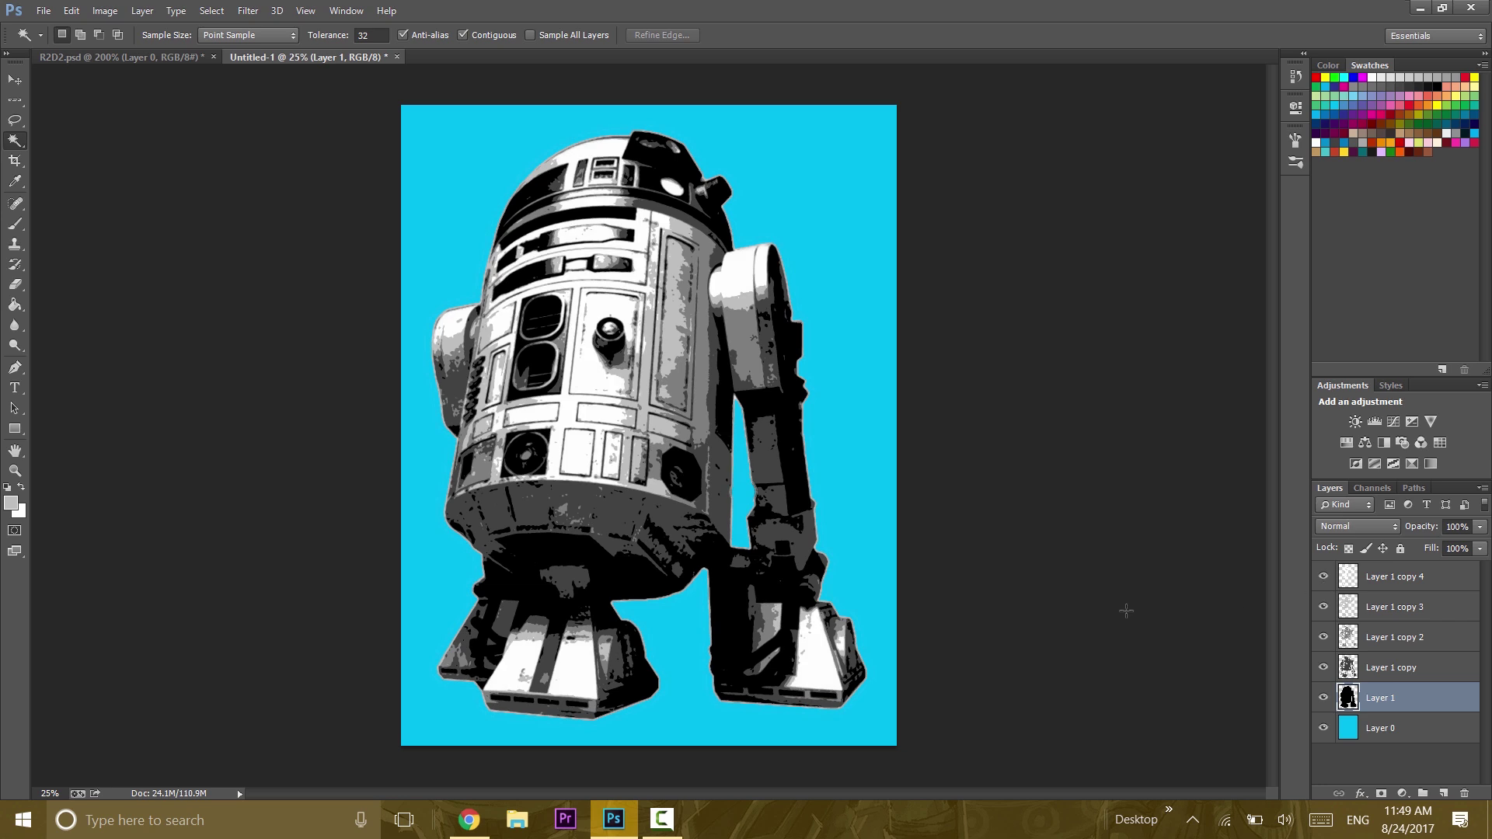